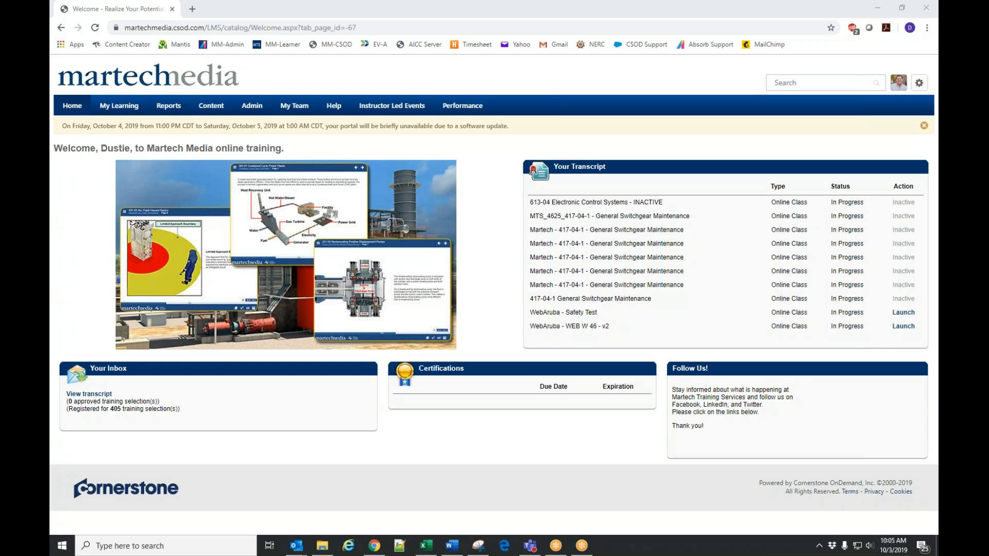
Open the Materials administration page from the admin Catalog management area.
{"action": "mouse_move", "coordinate": [258, 110]}
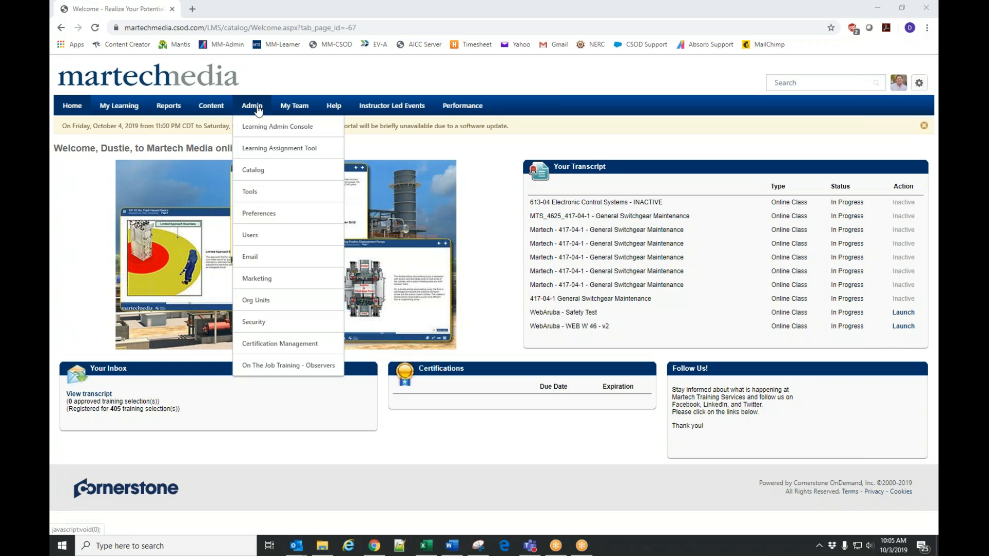
{"action": "left_click", "coordinate": [253, 173]}
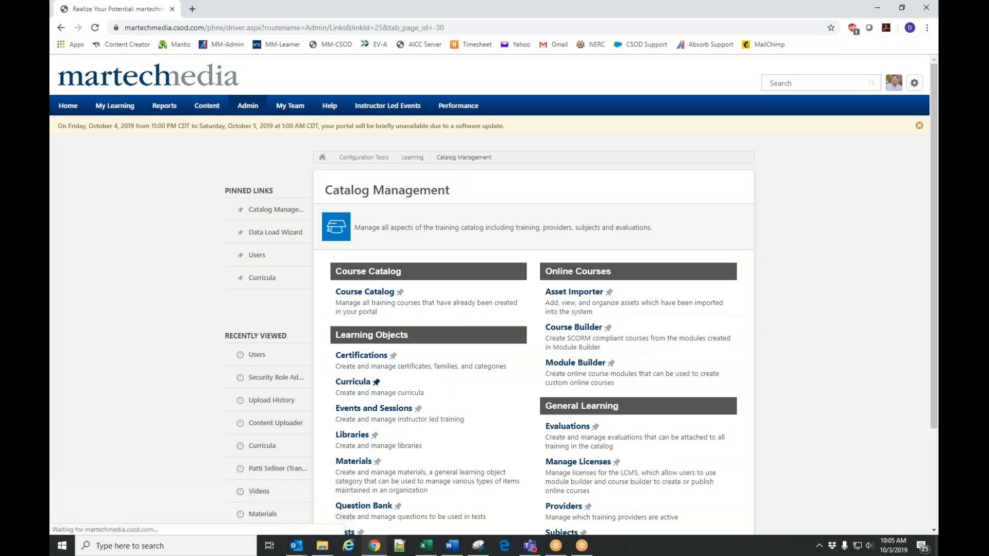
{"action": "scroll", "coordinate": [758, 325], "scroll_direction": "down", "scroll_amount": 2}
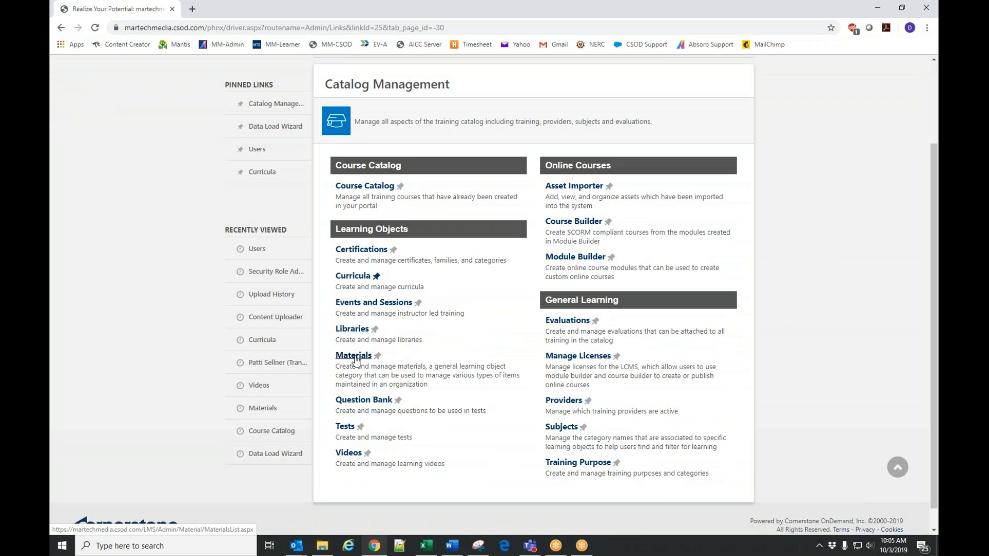
{"action": "left_click", "coordinate": [355, 357]}
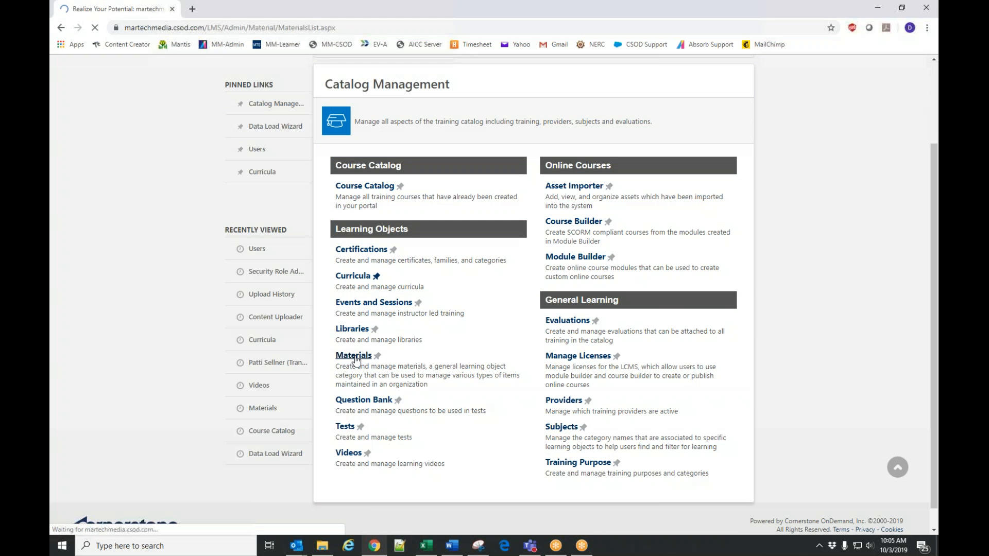
{"action": "scroll", "coordinate": [654, 235], "scroll_direction": "down", "scroll_amount": 2}
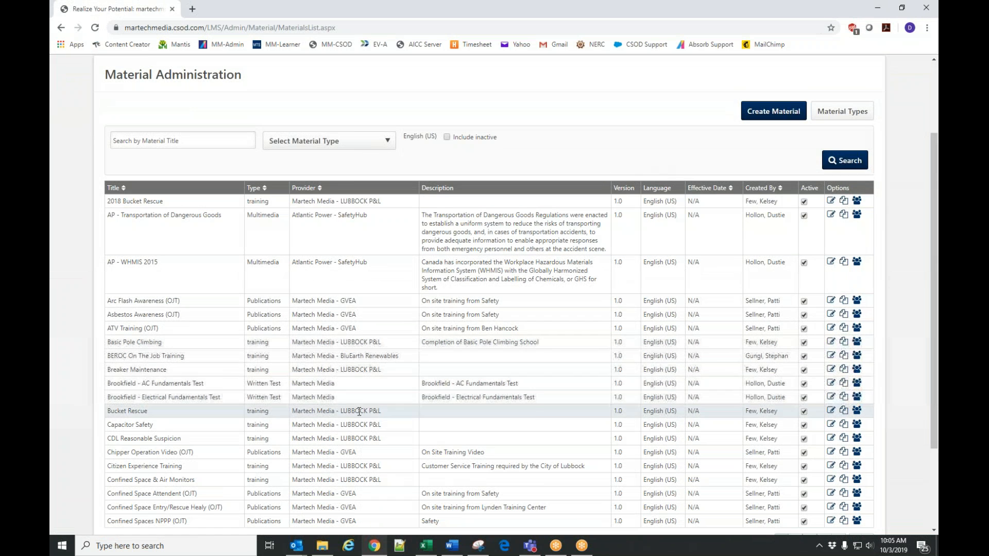
{"action": "scroll", "coordinate": [468, 326], "scroll_direction": "up", "scroll_amount": 2}
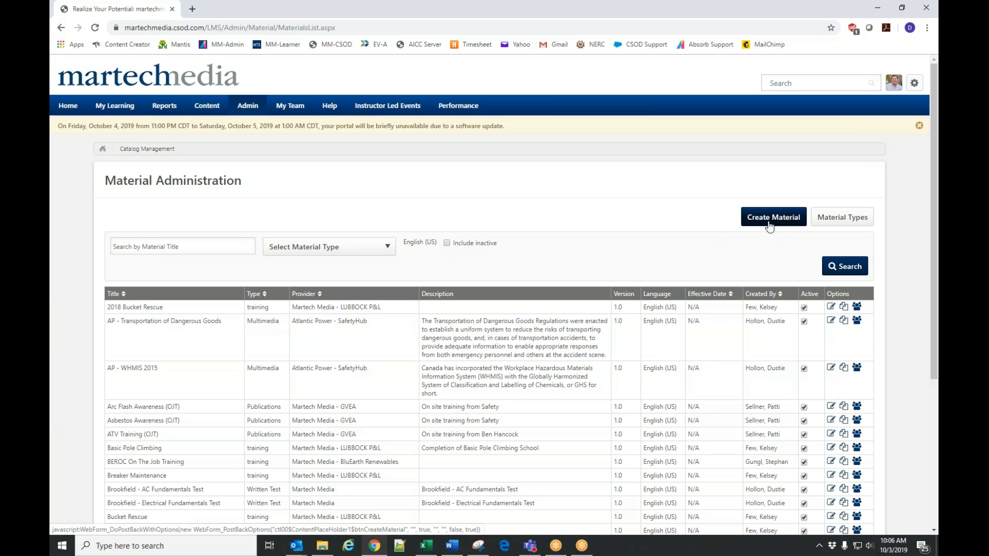
Start creating a new material and title it "Training YouTube Video".
{"action": "left_click", "coordinate": [770, 227]}
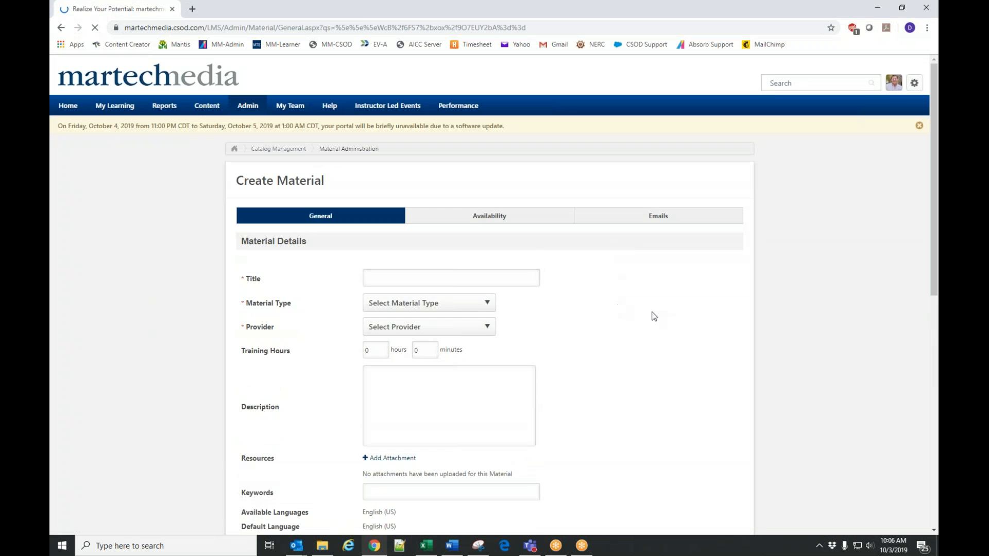
{"action": "scroll", "coordinate": [654, 316], "scroll_direction": "down", "scroll_amount": 2}
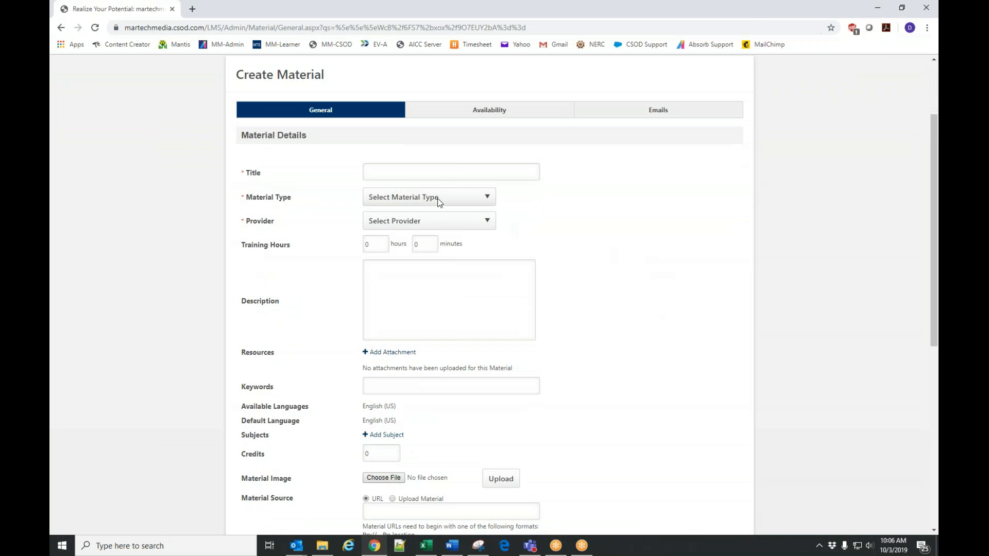
{"action": "left_click", "coordinate": [442, 173]}
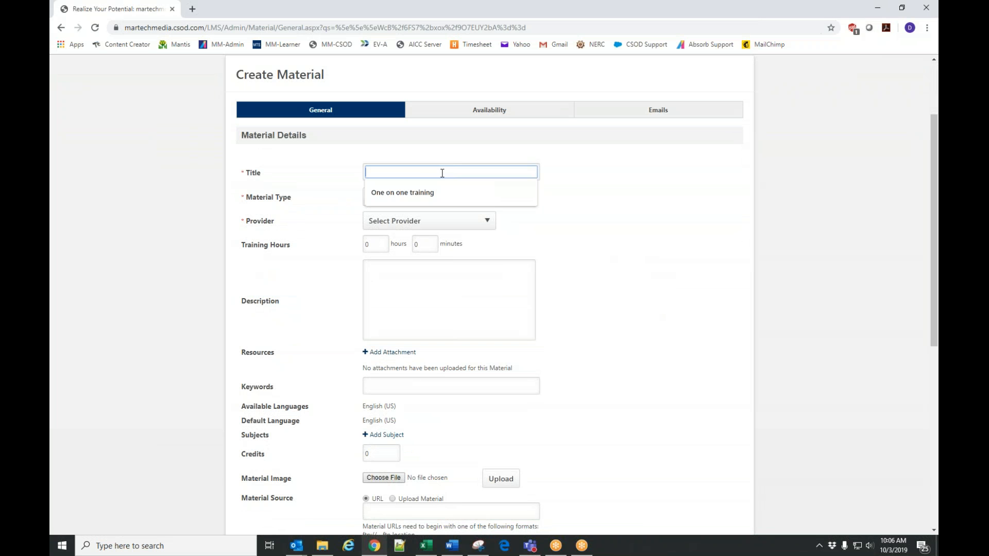
{"action": "type", "text": "Trai"}
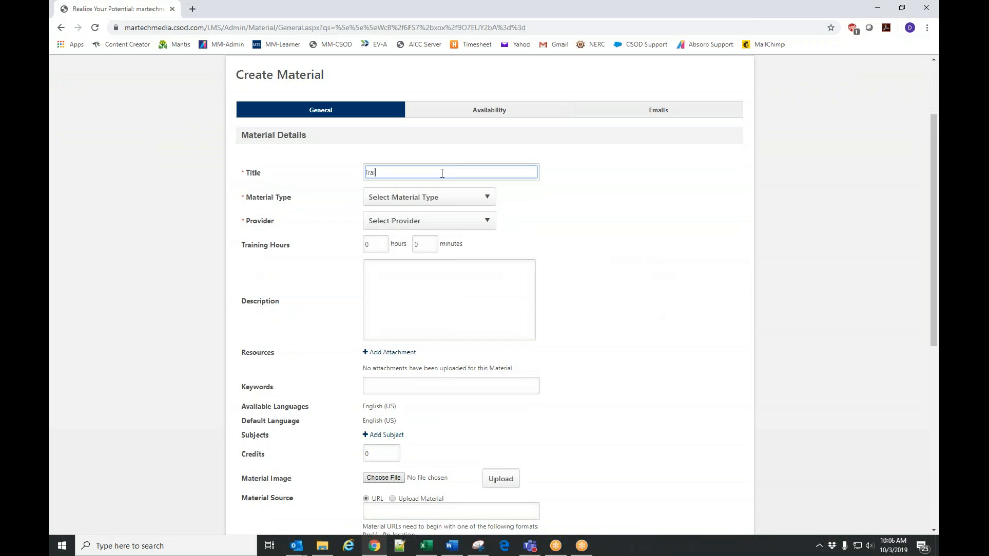
{"action": "type", "text": "ning You"}
{"action": "type", "text": "Ty"}
{"action": "key", "text": "BackSpace"}
{"action": "key", "text": "BackSpace"}
{"action": "type", "text": "Tyb"}
{"action": "key", "text": "BackSpace"}
{"action": "type", "text": "ube Video"}
Set the material type to Multimedia and the provider to Martech Media - BluEarth Renewables.
{"action": "left_click", "coordinate": [410, 199]}
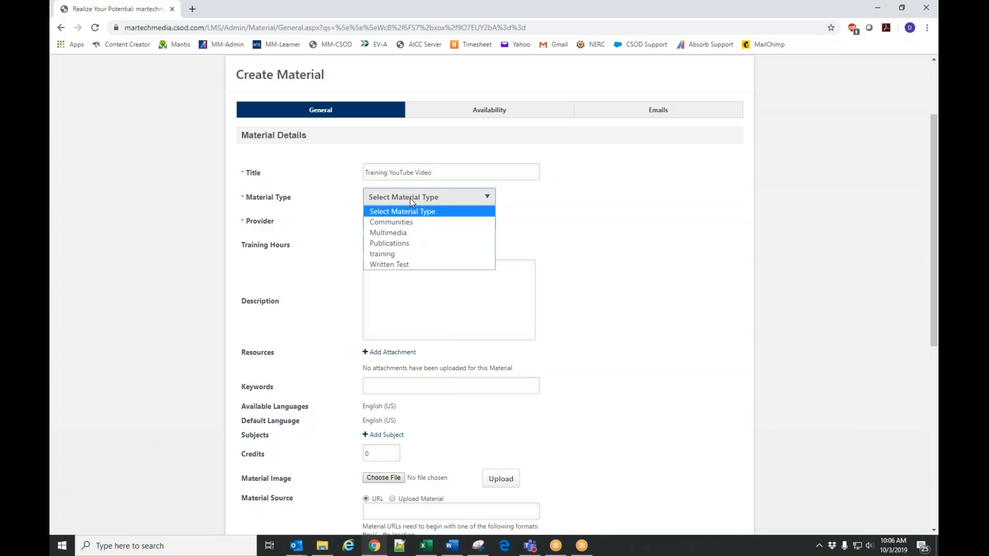
{"action": "left_click", "coordinate": [396, 233]}
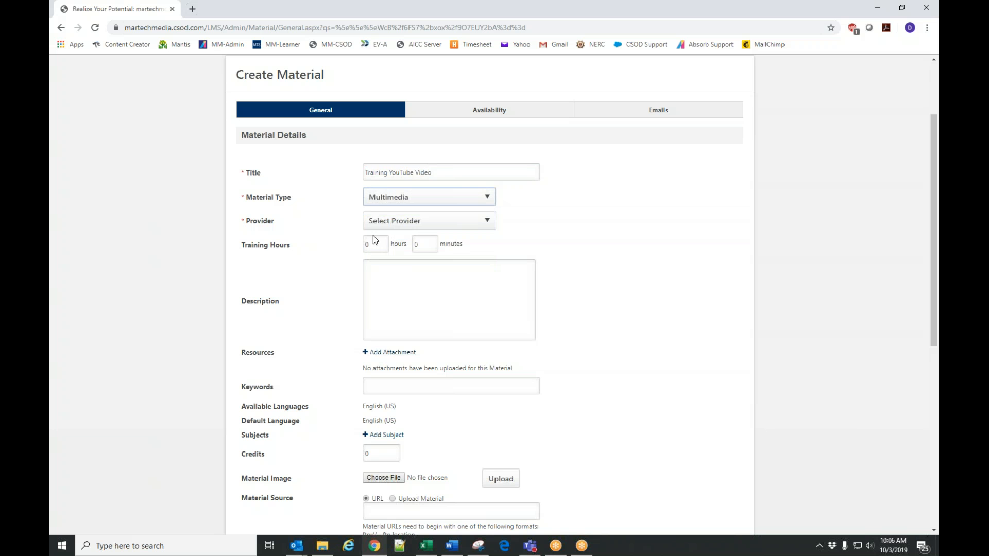
{"action": "left_click", "coordinate": [384, 222]}
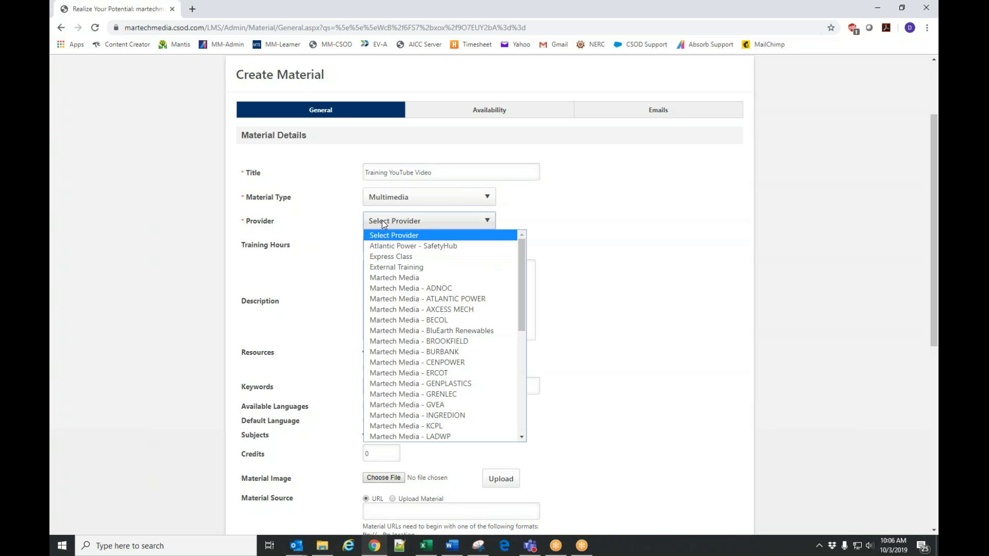
{"action": "left_click", "coordinate": [420, 332]}
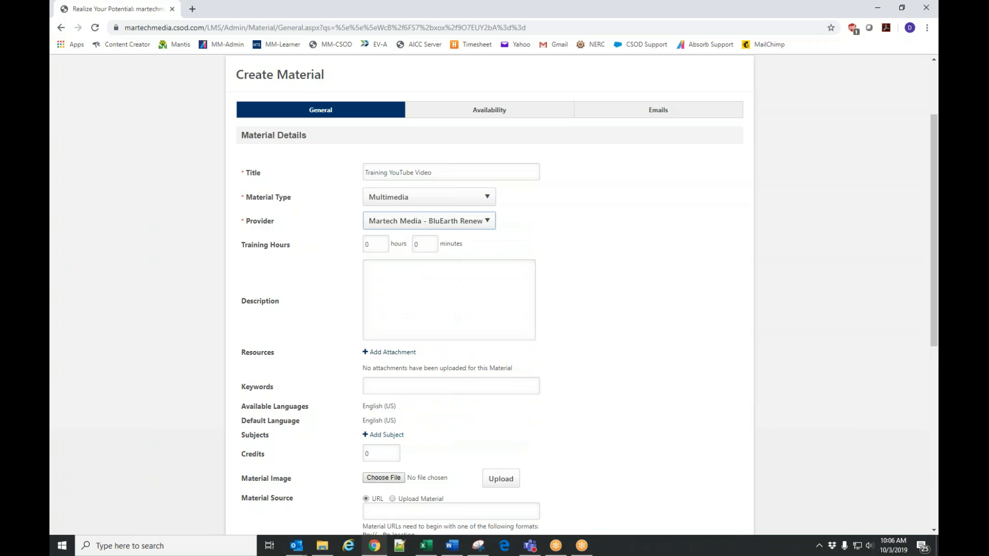
Set the material's training hours to 1 hour.
{"action": "scroll", "coordinate": [647, 314], "scroll_direction": "down", "scroll_amount": 1}
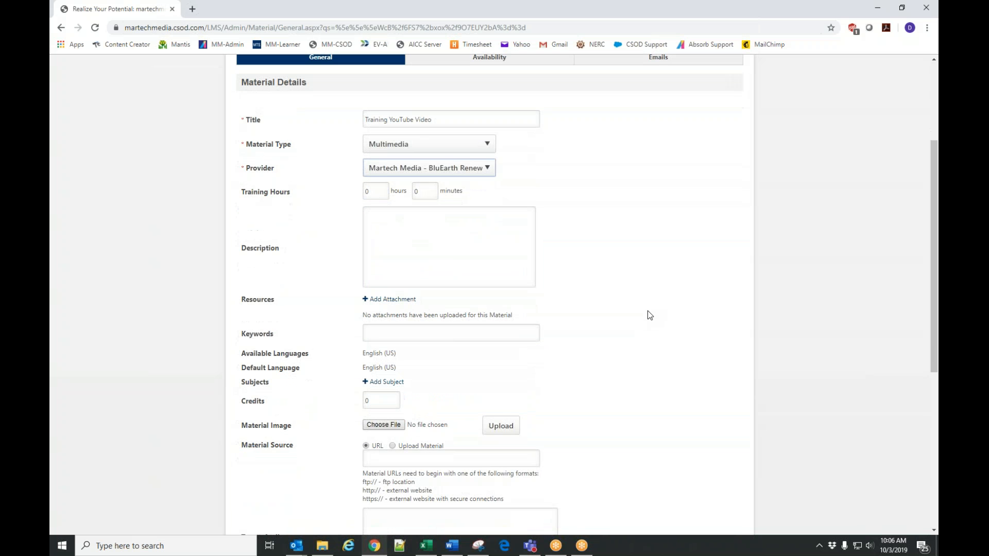
{"action": "left_click", "coordinate": [376, 192]}
{"action": "type", "text": "1"}
Add the subject "100 Safety, Health, and Plant Science" to the material.
{"action": "scroll", "coordinate": [685, 244], "scroll_direction": "down", "scroll_amount": 1}
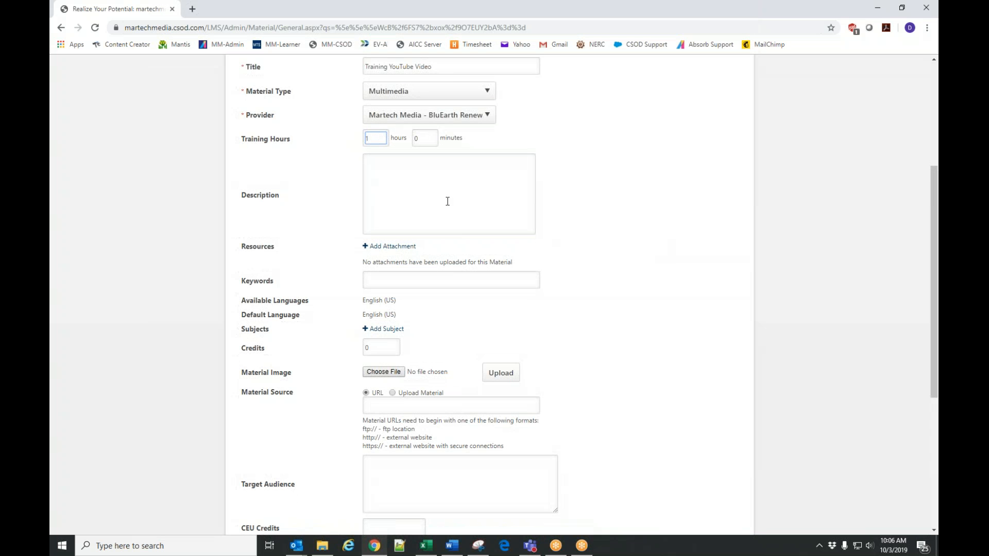
{"action": "left_click", "coordinate": [381, 332]}
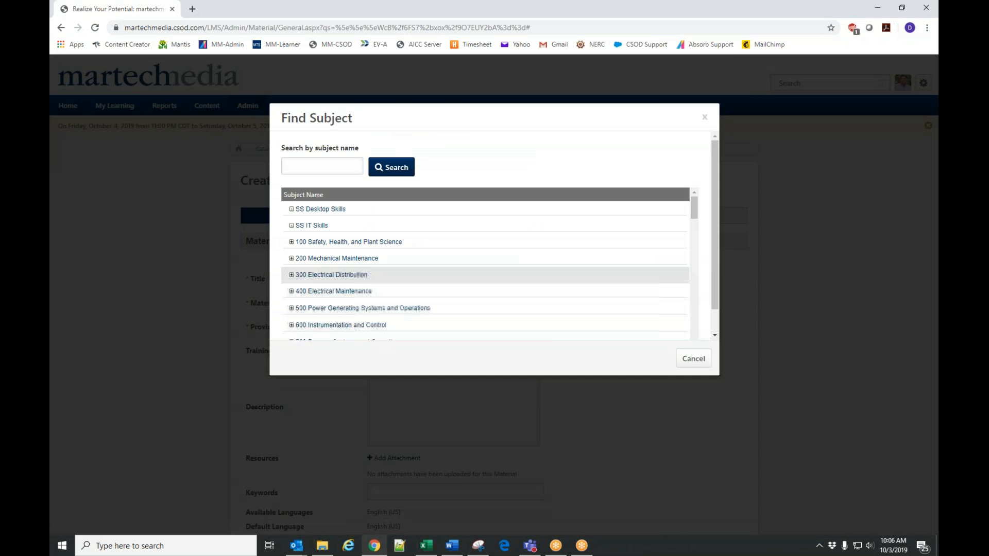
{"action": "scroll", "coordinate": [432, 260], "scroll_direction": "down", "scroll_amount": 3}
{"action": "scroll", "coordinate": [431, 260], "scroll_direction": "down", "scroll_amount": 3}
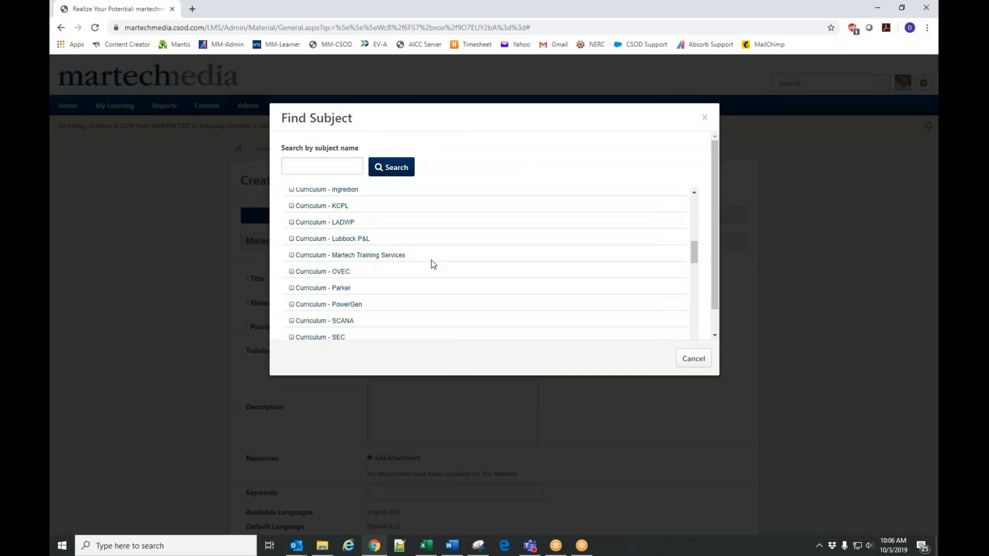
{"action": "scroll", "coordinate": [431, 260], "scroll_direction": "up", "scroll_amount": 3}
{"action": "scroll", "coordinate": [431, 261], "scroll_direction": "up", "scroll_amount": 1}
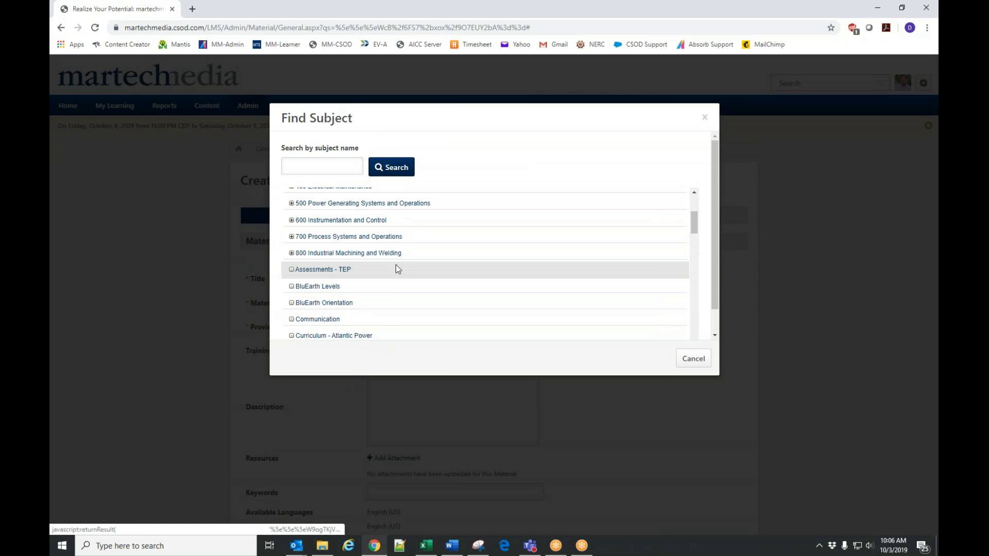
{"action": "scroll", "coordinate": [397, 268], "scroll_direction": "up", "scroll_amount": 3}
{"action": "left_click", "coordinate": [336, 245]}
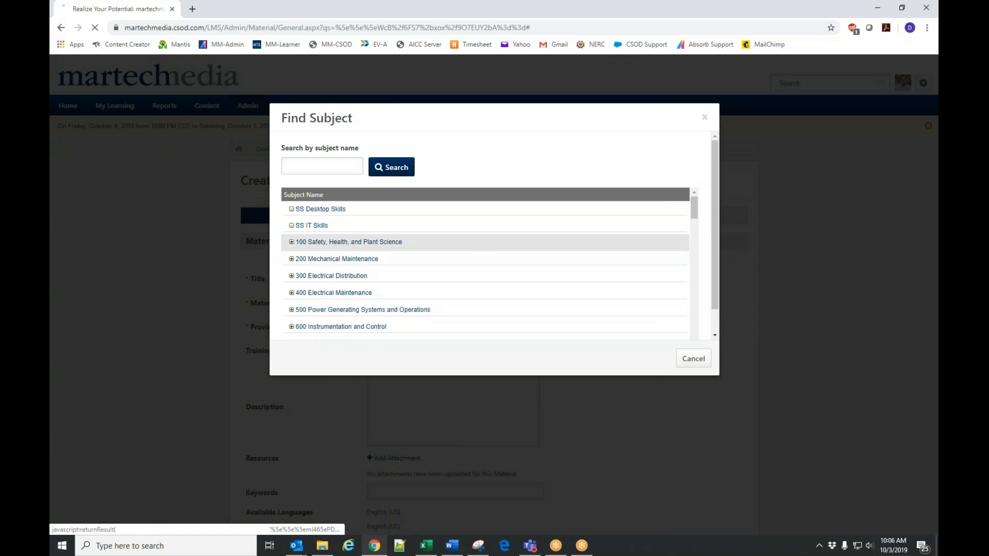
Go to YouTube in a new browser tab and open the "Martech Marketing Demo 2018" video from the library history.
{"action": "scroll", "coordinate": [624, 291], "scroll_direction": "down", "scroll_amount": 5}
{"action": "scroll", "coordinate": [621, 295], "scroll_direction": "down", "scroll_amount": 2}
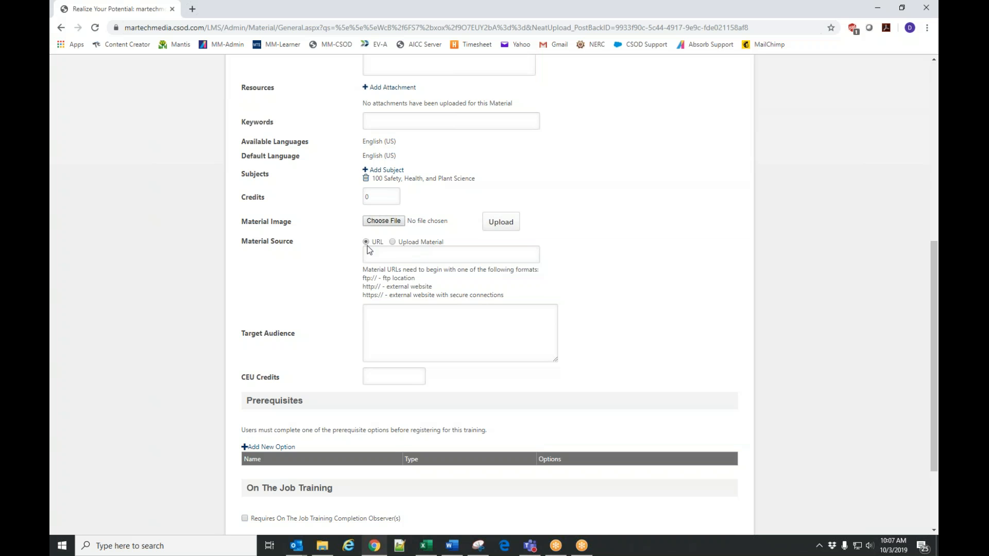
{"action": "left_click", "coordinate": [192, 9]}
{"action": "type", "text": "you"}
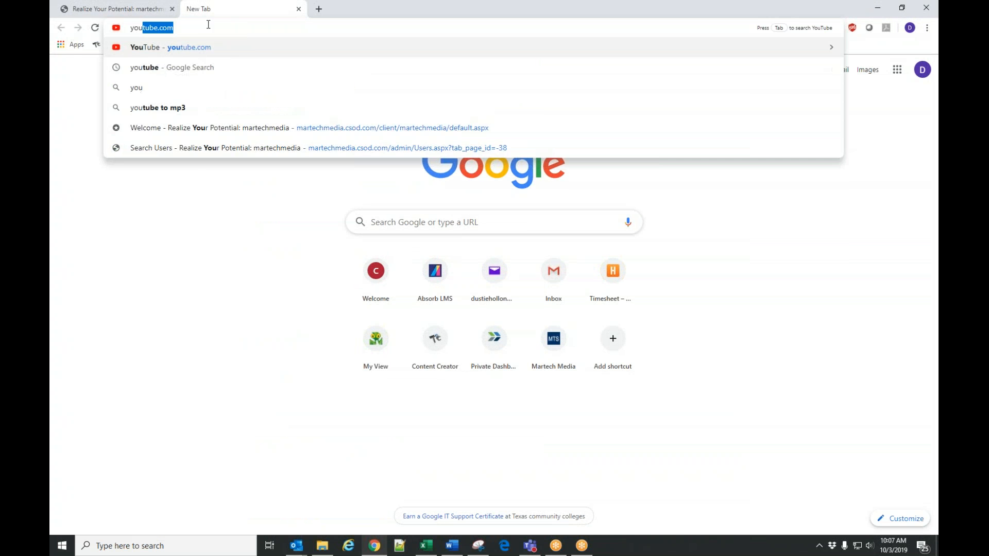
{"action": "key", "text": "Return"}
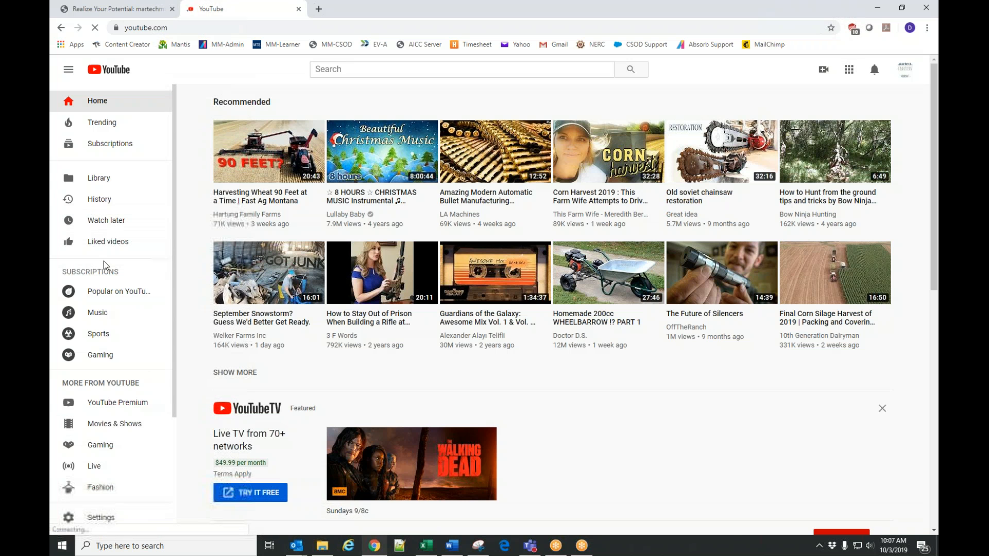
{"action": "left_click", "coordinate": [105, 178]}
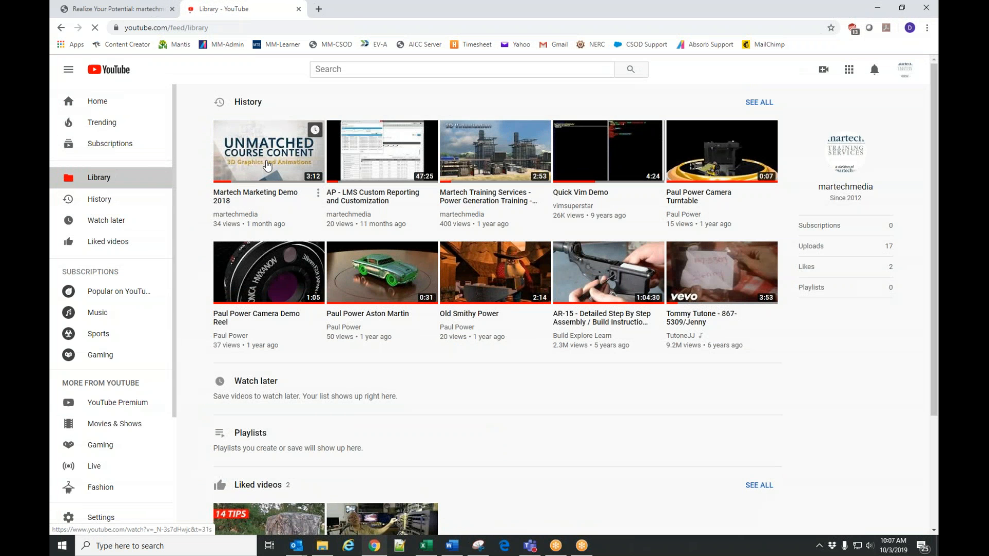
{"action": "left_click", "coordinate": [267, 166]}
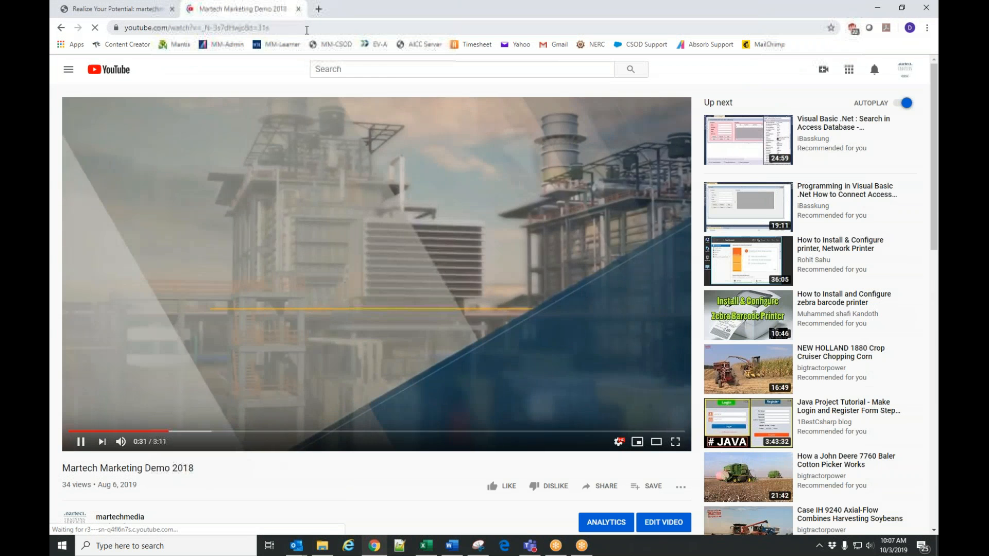
Copy the video's web address and paste it as the material source URL in the Create Material form.
{"action": "left_click", "coordinate": [306, 30]}
{"action": "key", "text": "ctrl+c"}
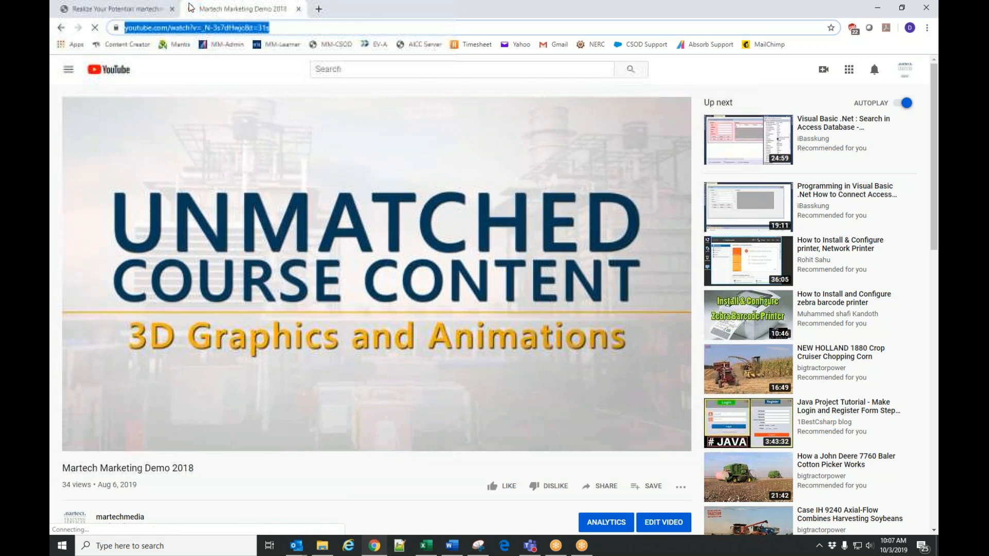
{"action": "left_click", "coordinate": [138, 11]}
{"action": "left_click", "coordinate": [376, 254]}
{"action": "key", "text": "ctrl+v"}
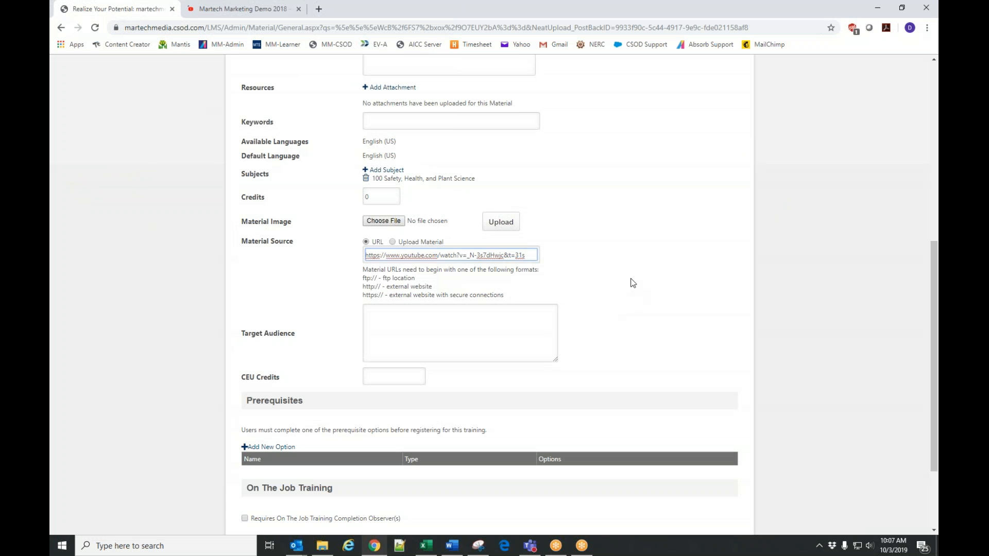
{"action": "left_click", "coordinate": [644, 260]}
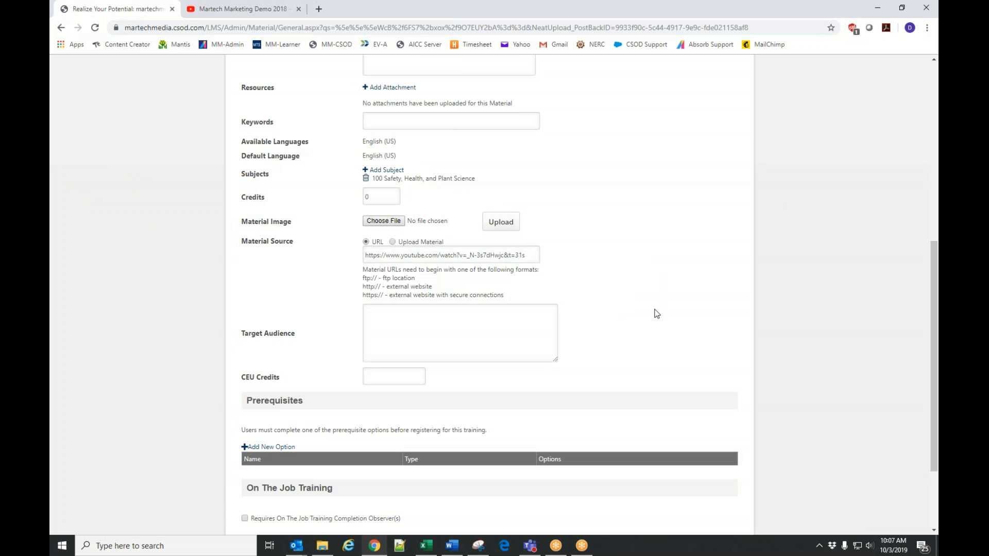
Switch the material source to Upload Material and try its upload after checking the accepted file formats.
{"action": "scroll", "coordinate": [655, 312], "scroll_direction": "down", "scroll_amount": 1}
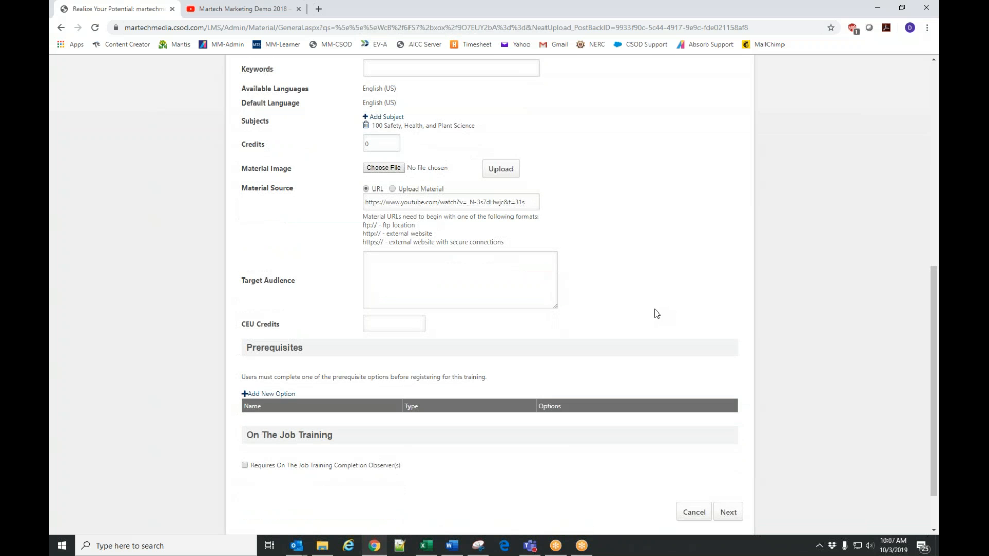
{"action": "scroll", "coordinate": [655, 312], "scroll_direction": "up", "scroll_amount": 2}
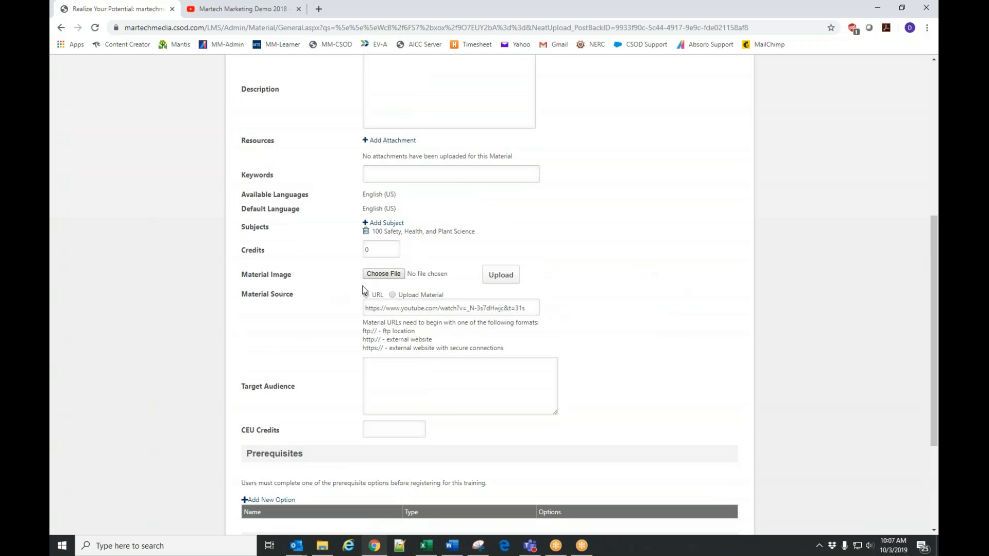
{"action": "scroll", "coordinate": [669, 289], "scroll_direction": "up", "scroll_amount": 6}
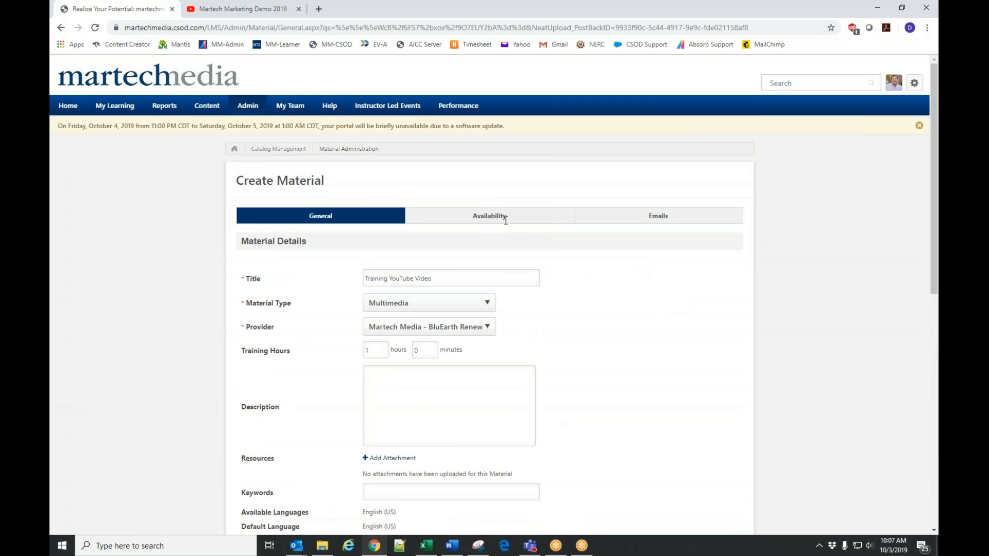
{"action": "scroll", "coordinate": [597, 327], "scroll_direction": "down", "scroll_amount": 8}
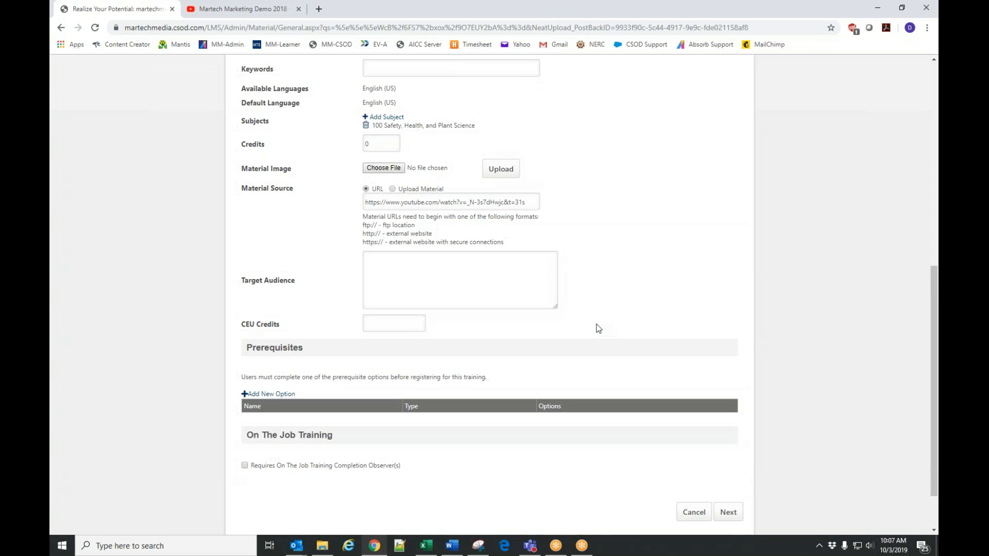
{"action": "left_click", "coordinate": [392, 190]}
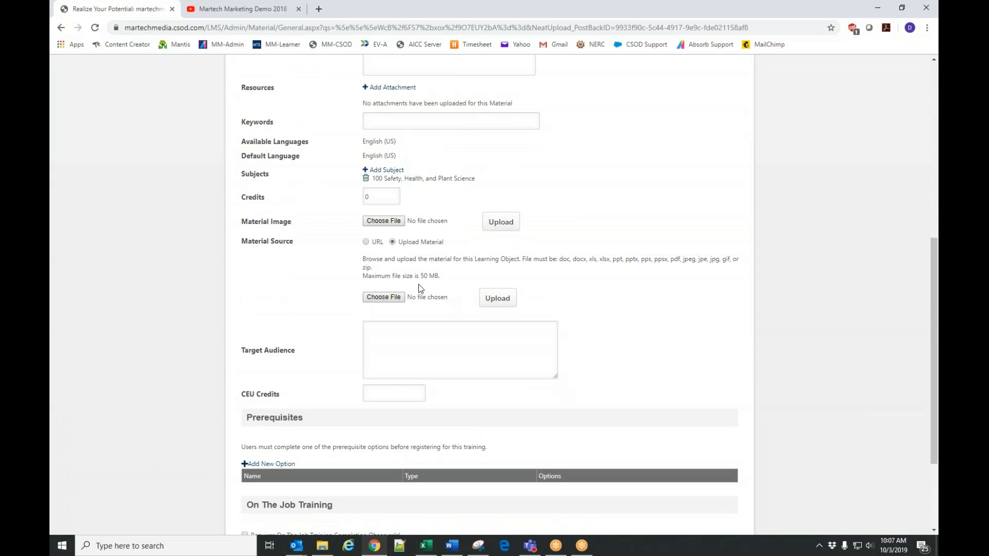
{"action": "left_click_drag", "start_coordinate": [560, 261], "coordinate": [734, 259]}
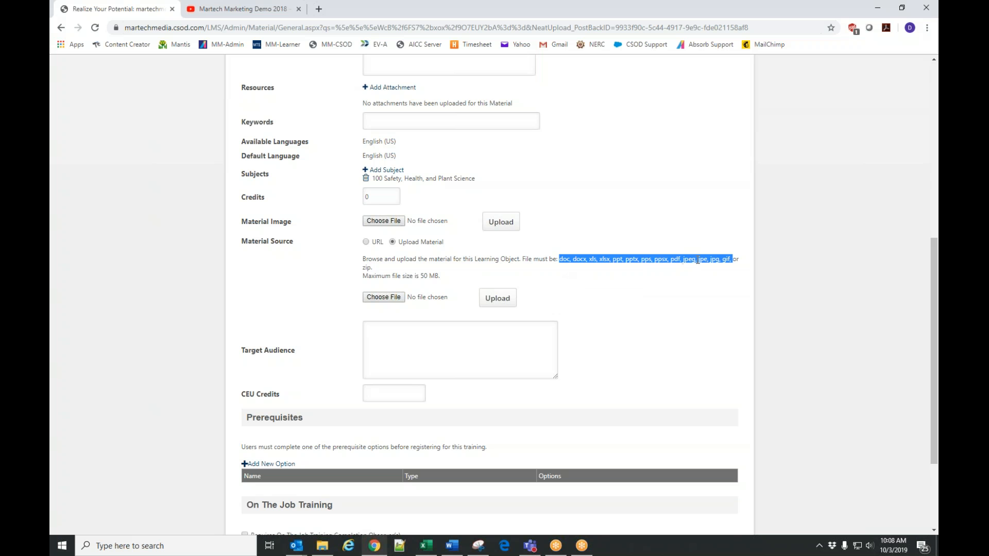
{"action": "left_click", "coordinate": [496, 304]}
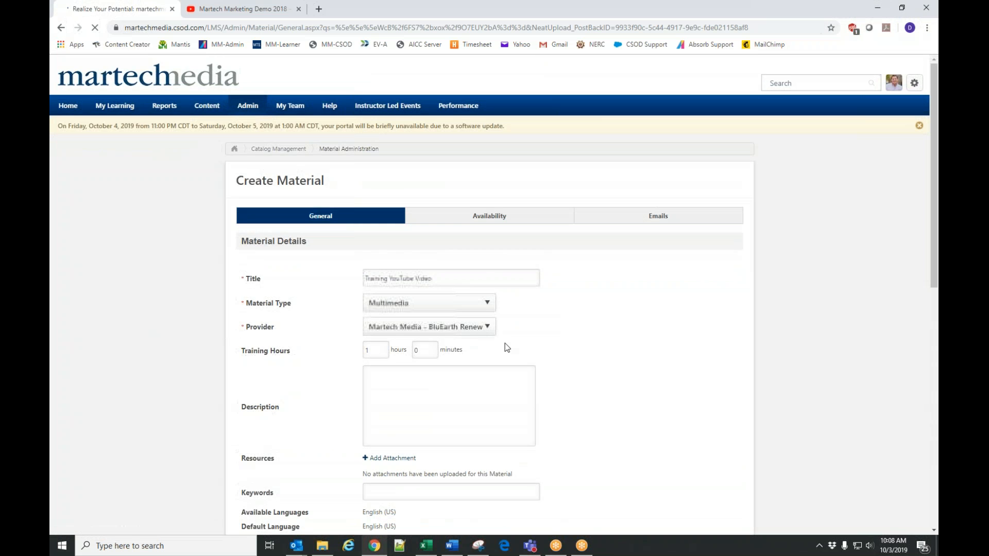
Open the file chooser for the uploaded material, dismiss it without choosing a file, and set the material source back to URL.
{"action": "scroll", "coordinate": [490, 371], "scroll_direction": "down", "scroll_amount": 10}
{"action": "left_click", "coordinate": [384, 158]}
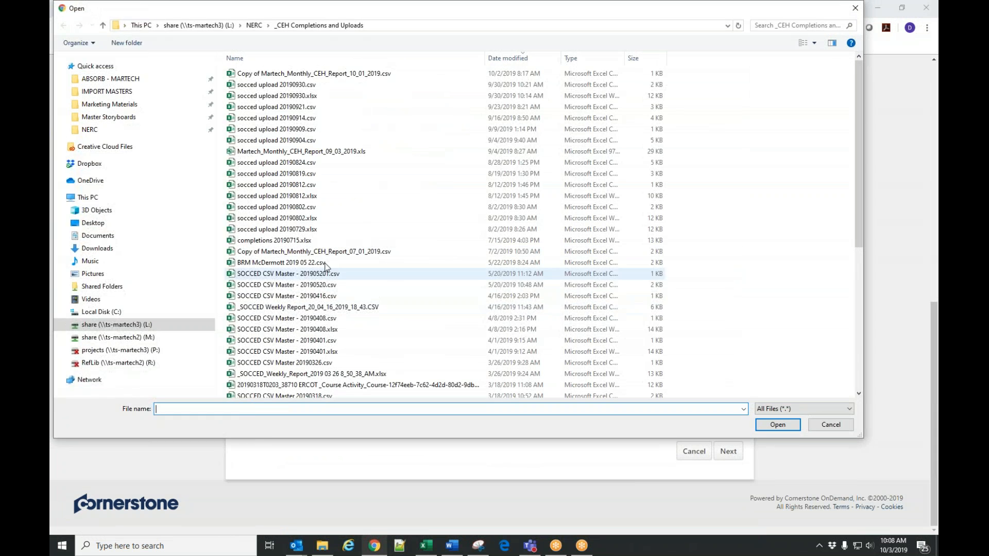
{"action": "left_click", "coordinate": [855, 8]}
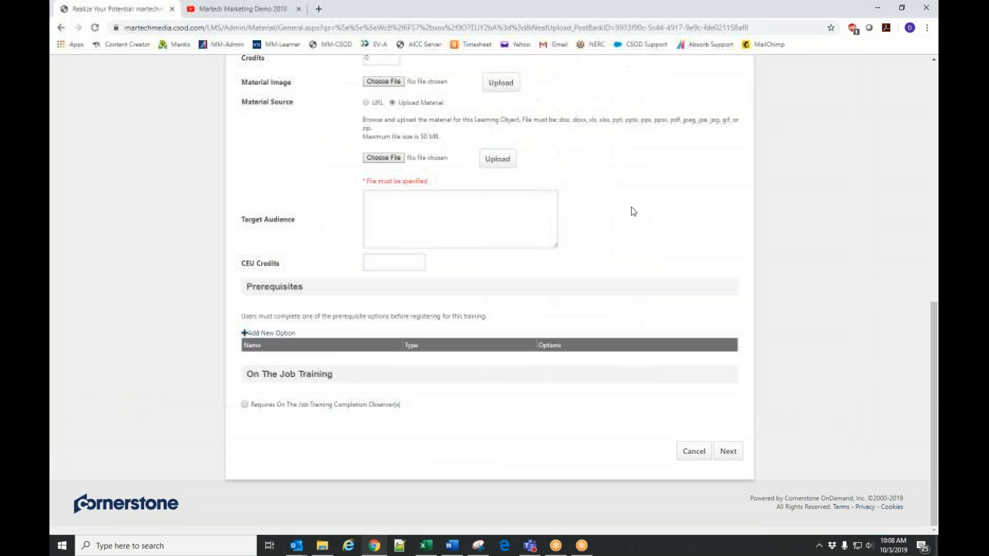
{"action": "scroll", "coordinate": [388, 174], "scroll_direction": "up", "scroll_amount": 1}
{"action": "left_click", "coordinate": [365, 157]}
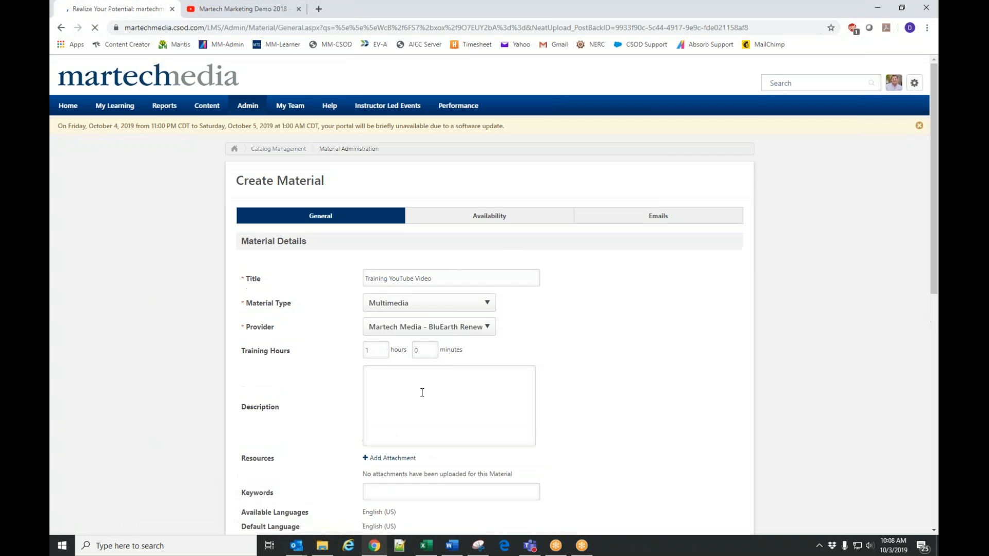
Review the General details of the material, from title and provider down to source URL, prerequisites and On The Job Training.
{"action": "scroll", "coordinate": [422, 392], "scroll_direction": "down", "scroll_amount": 5}
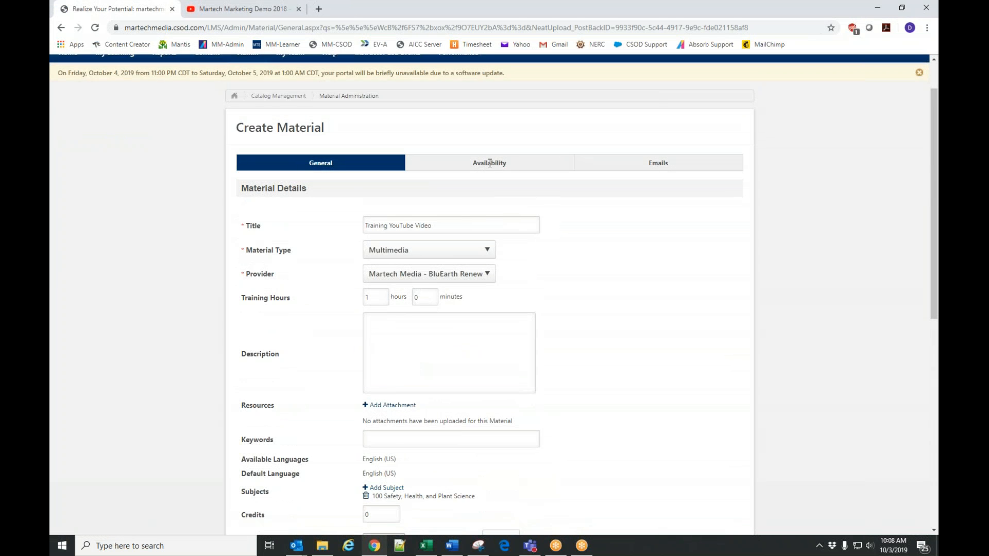
{"action": "scroll", "coordinate": [565, 303], "scroll_direction": "down", "scroll_amount": 7}
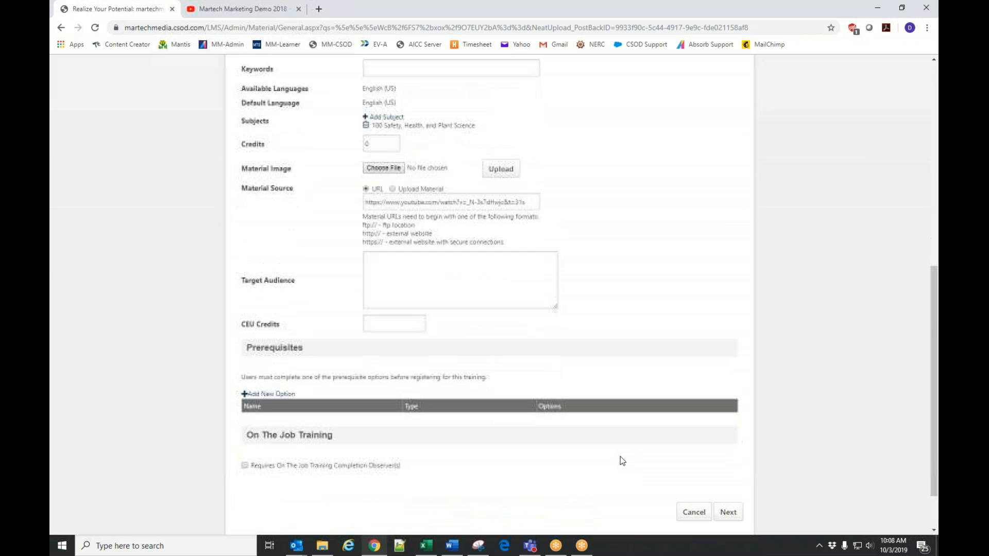
{"action": "scroll", "coordinate": [623, 461], "scroll_direction": "down", "scroll_amount": 1}
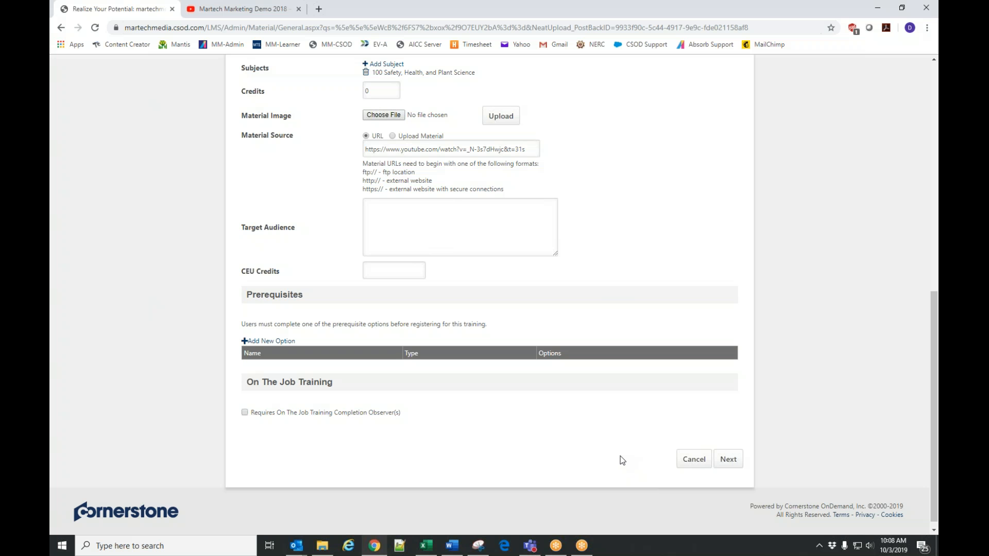
{"action": "left_click_drag", "start_coordinate": [936, 379], "coordinate": [938, 230]}
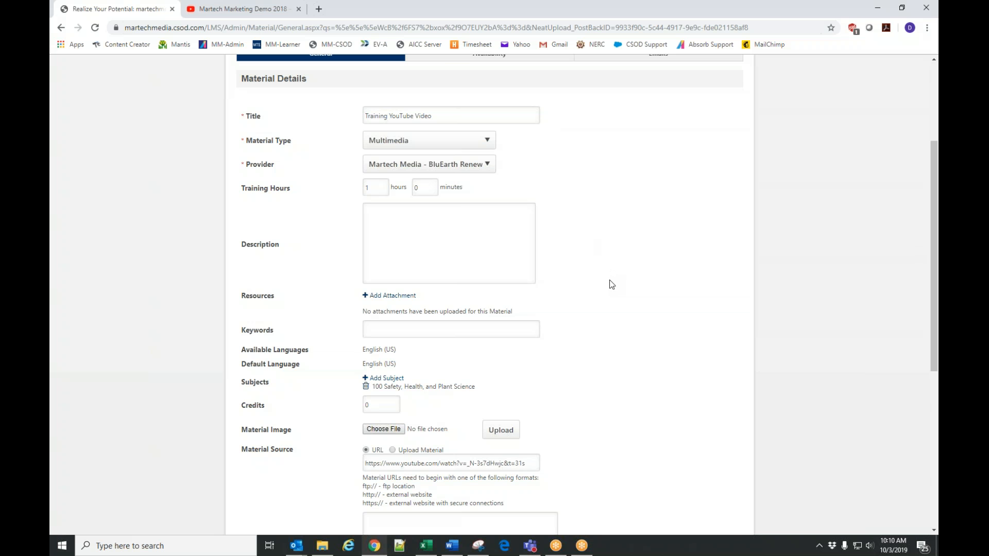
{"action": "scroll", "coordinate": [611, 285], "scroll_direction": "down", "scroll_amount": 6}
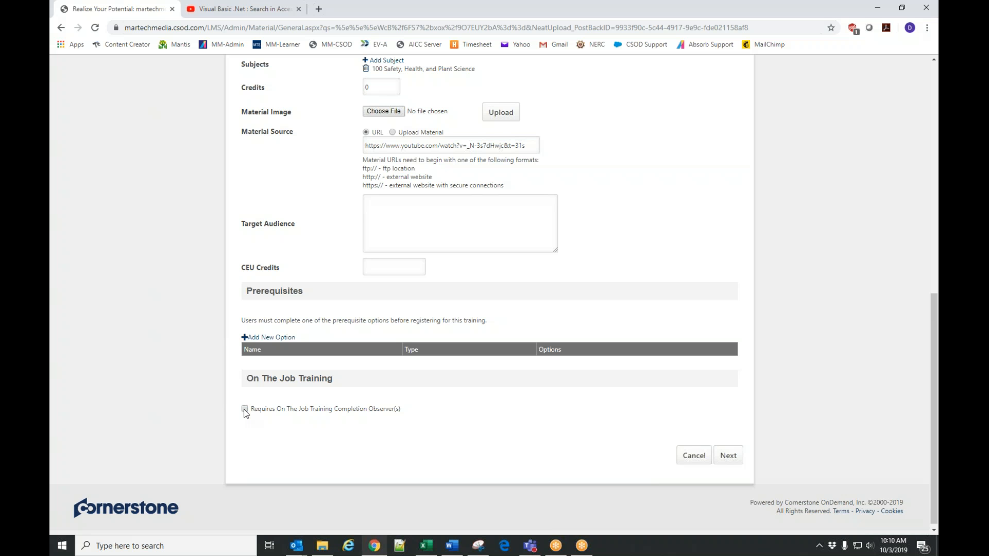
{"action": "scroll", "coordinate": [571, 258], "scroll_direction": "up", "scroll_amount": 5}
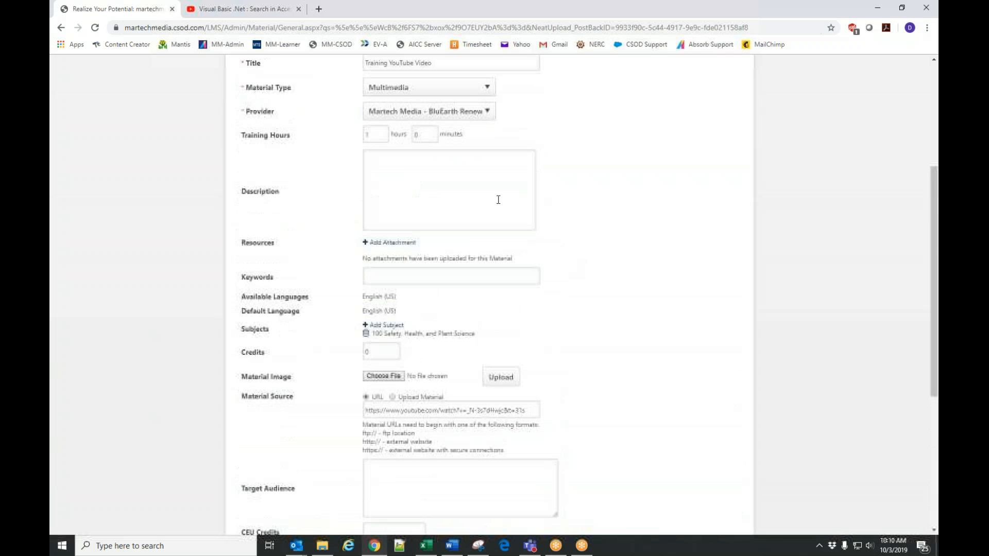
{"action": "scroll", "coordinate": [449, 157], "scroll_direction": "up", "scroll_amount": 3}
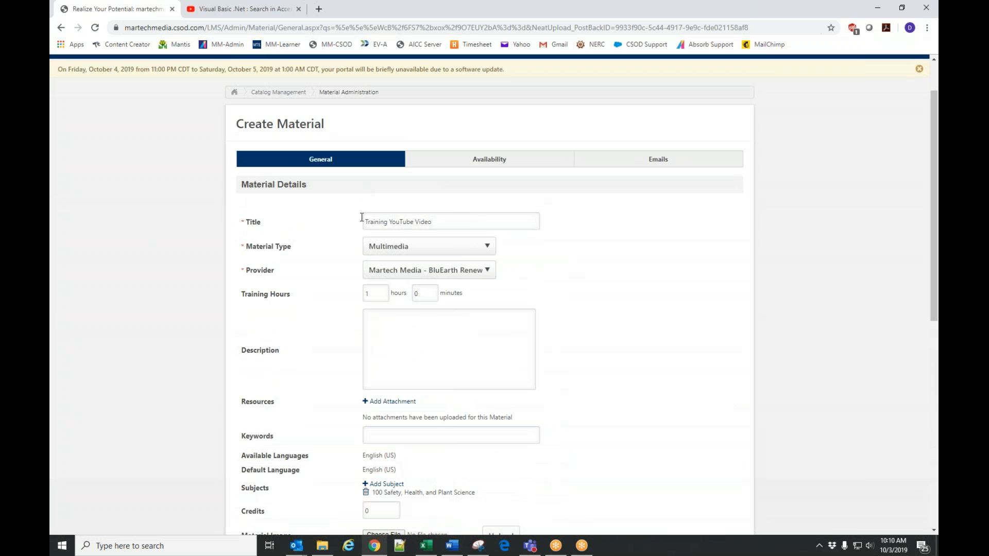
{"action": "scroll", "coordinate": [545, 418], "scroll_direction": "down", "scroll_amount": 8}
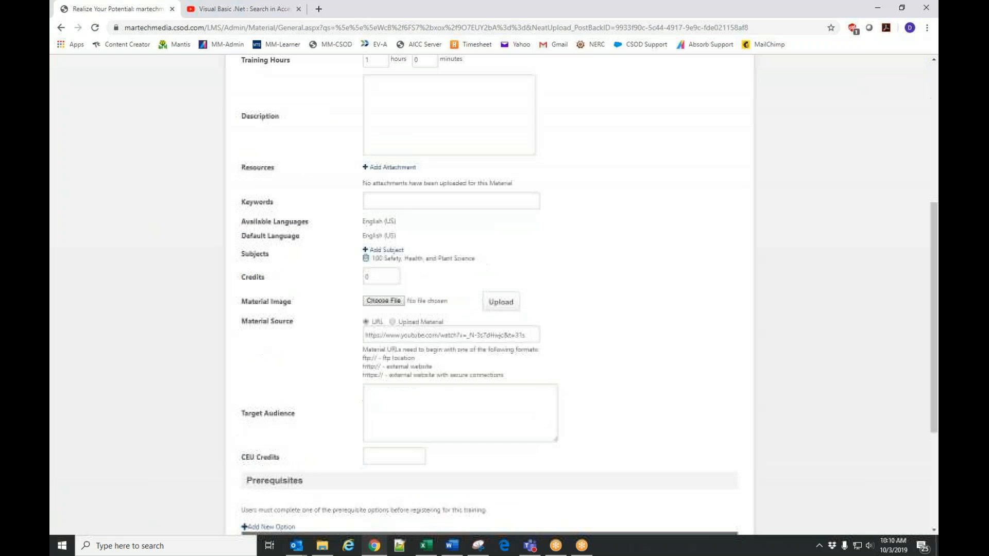
Require on-the-job training completion observers for the material and try Managers as the observers.
{"action": "left_click", "coordinate": [244, 409]}
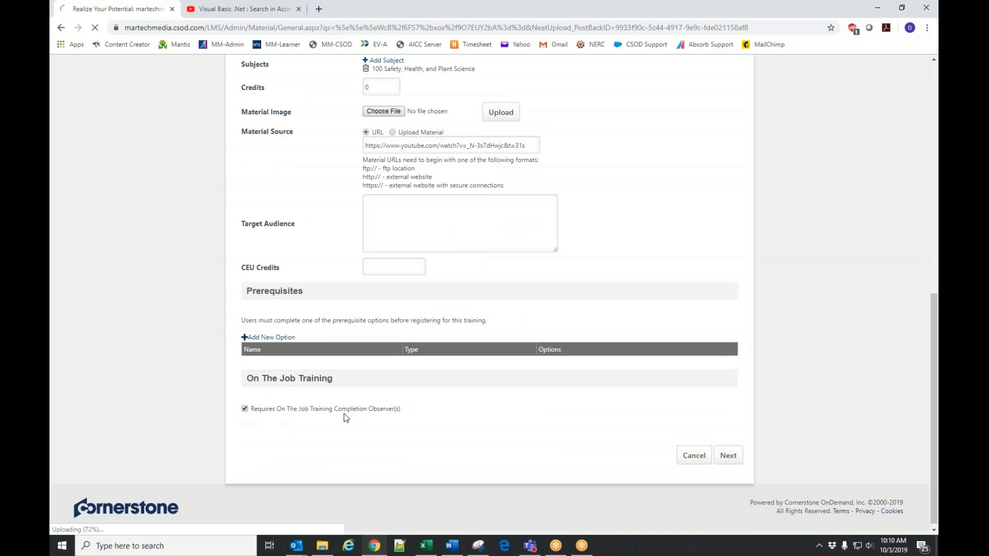
{"action": "scroll", "coordinate": [434, 411], "scroll_direction": "down", "scroll_amount": 10}
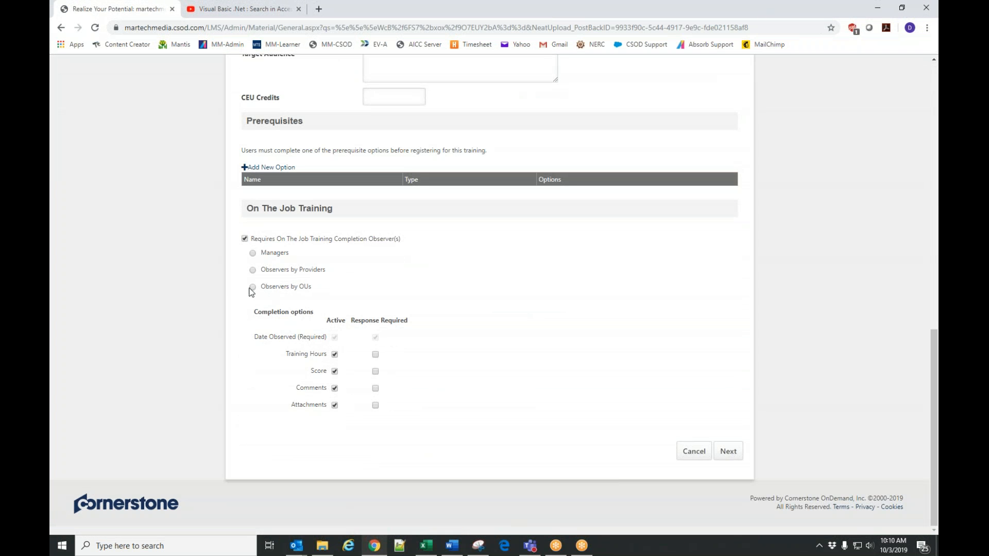
{"action": "left_click", "coordinate": [252, 253]}
{"action": "scroll", "coordinate": [272, 413], "scroll_direction": "down", "scroll_amount": 10}
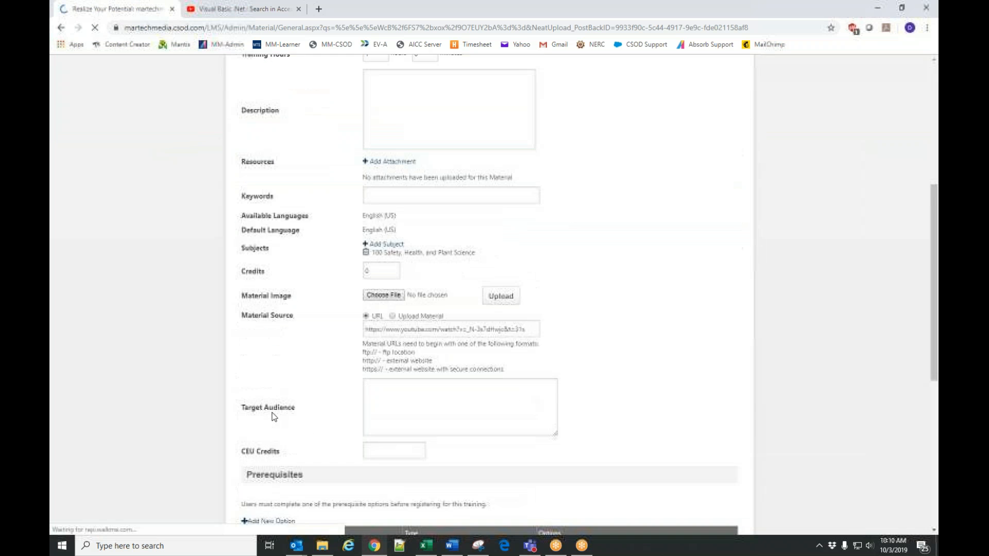
Try Observers by Providers as the observer type and look through the available providers without choosing one.
{"action": "left_click", "coordinate": [253, 392]}
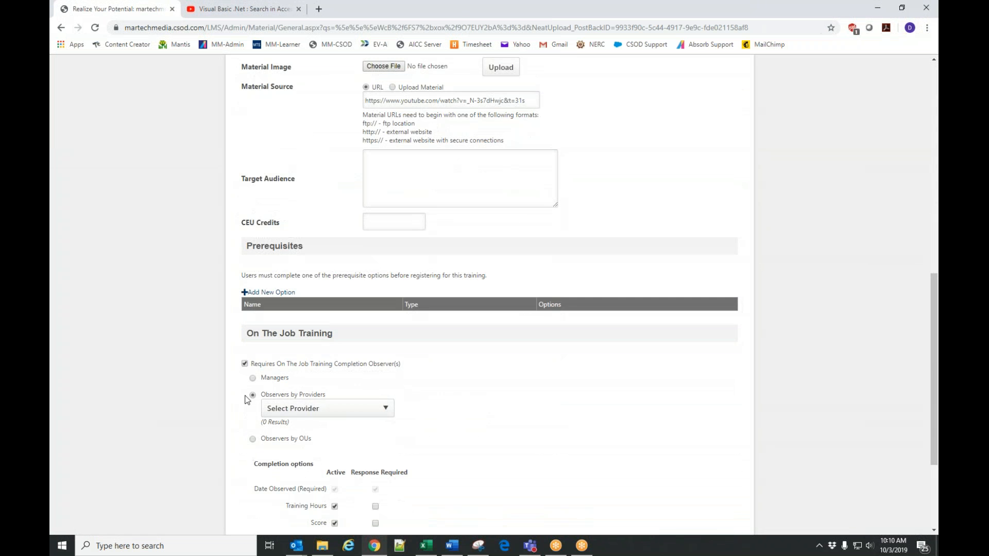
{"action": "scroll", "coordinate": [313, 417], "scroll_direction": "down", "scroll_amount": 1}
{"action": "left_click", "coordinate": [315, 358]}
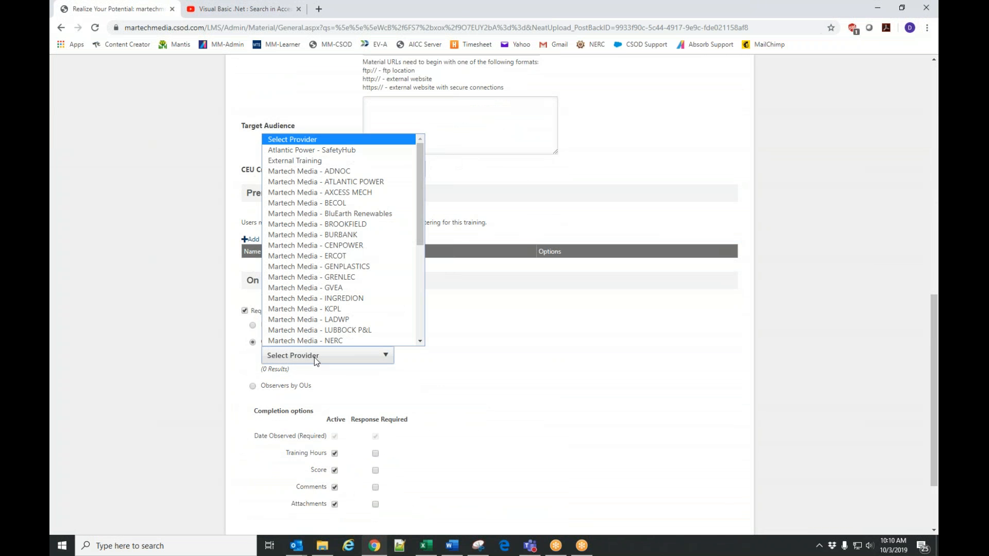
{"action": "left_click", "coordinate": [478, 351]}
Try Observers by OUs, look through its criteria, and remove the on-the-job training observer requirement.
{"action": "left_click", "coordinate": [252, 386]}
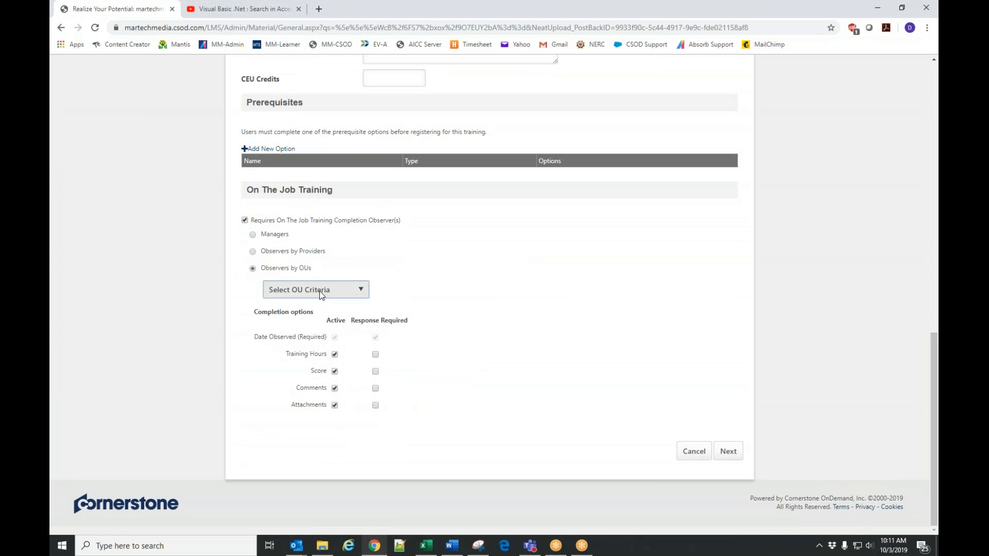
{"action": "left_click", "coordinate": [319, 292]}
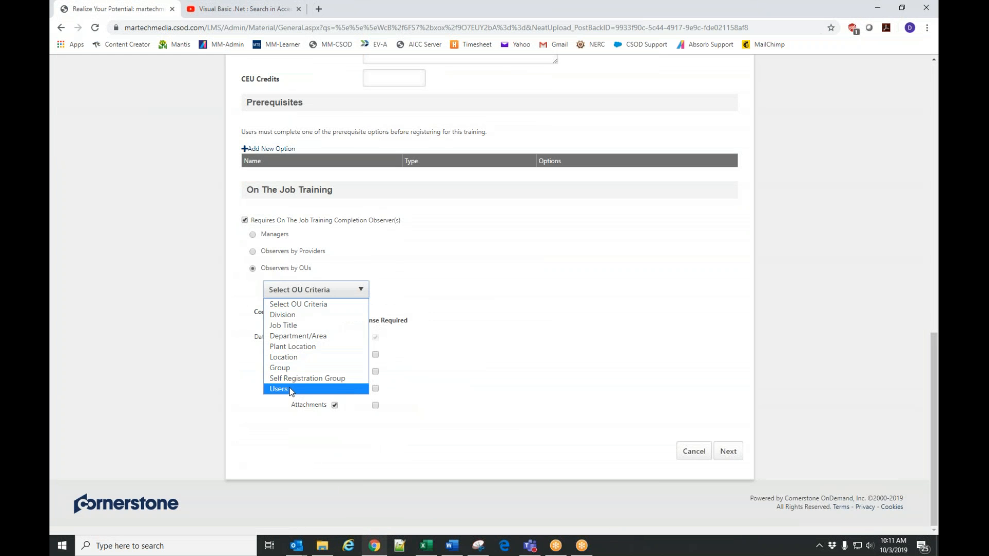
{"action": "left_click", "coordinate": [245, 221]}
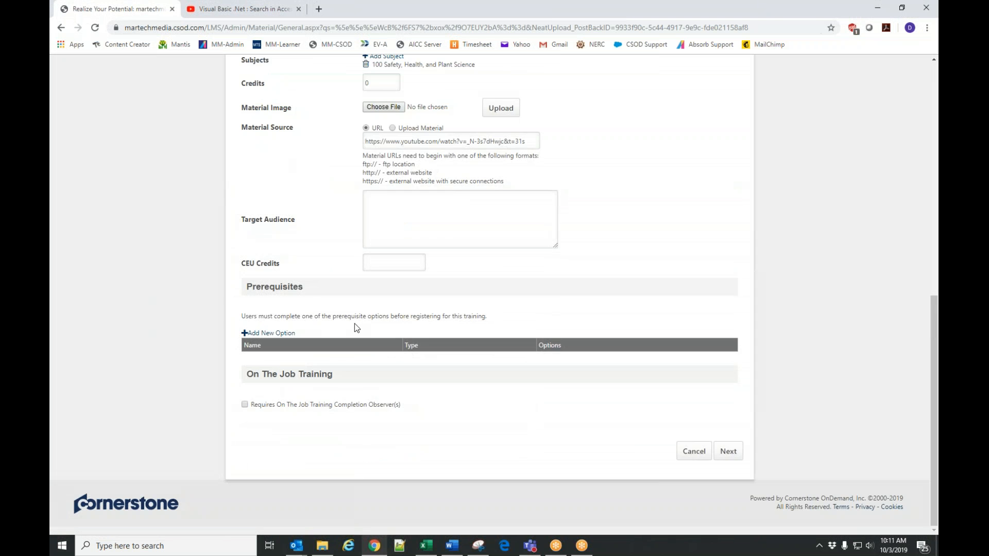
Check the General details once more and proceed to the material's Availability settings.
{"action": "scroll", "coordinate": [576, 380], "scroll_direction": "up", "scroll_amount": 4}
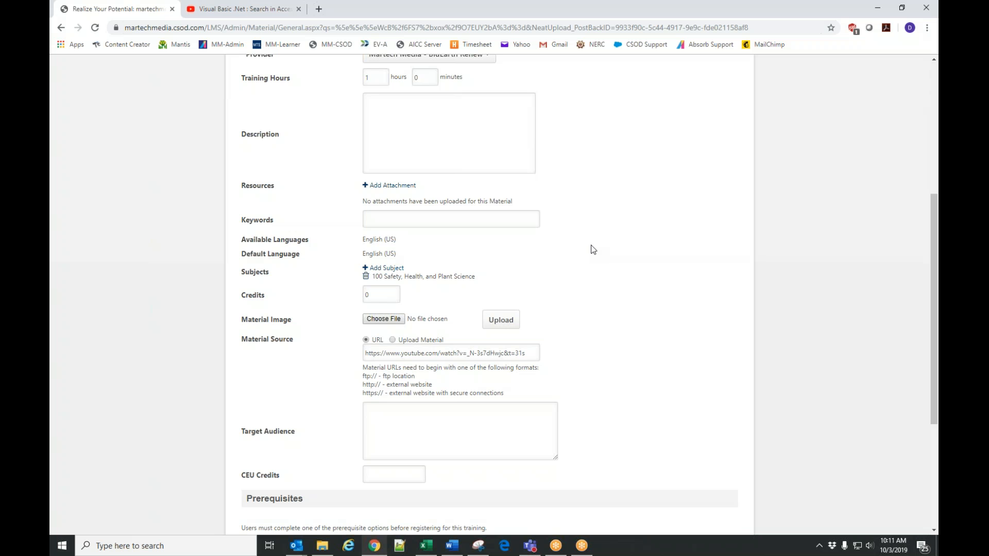
{"action": "scroll", "coordinate": [593, 268], "scroll_direction": "down", "scroll_amount": 4}
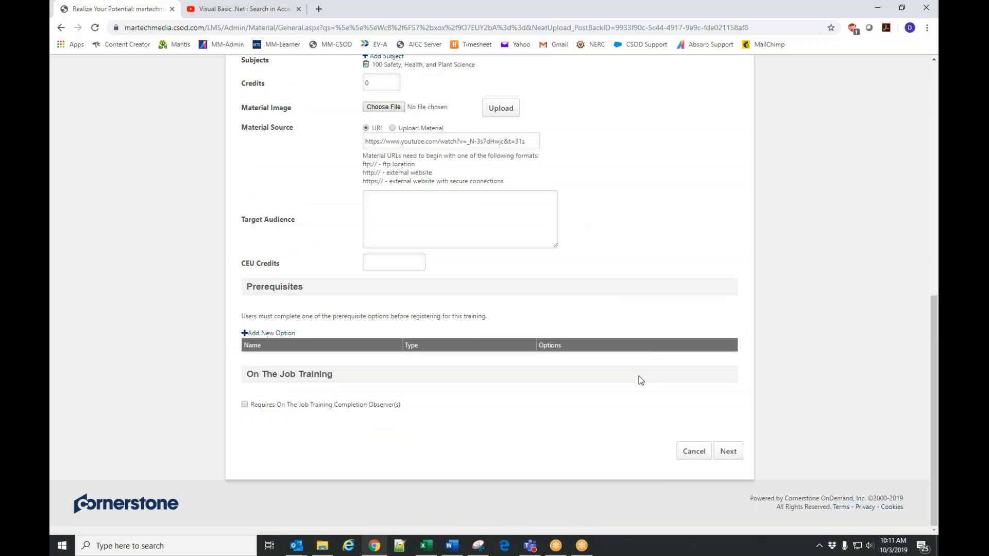
{"action": "left_click", "coordinate": [738, 459]}
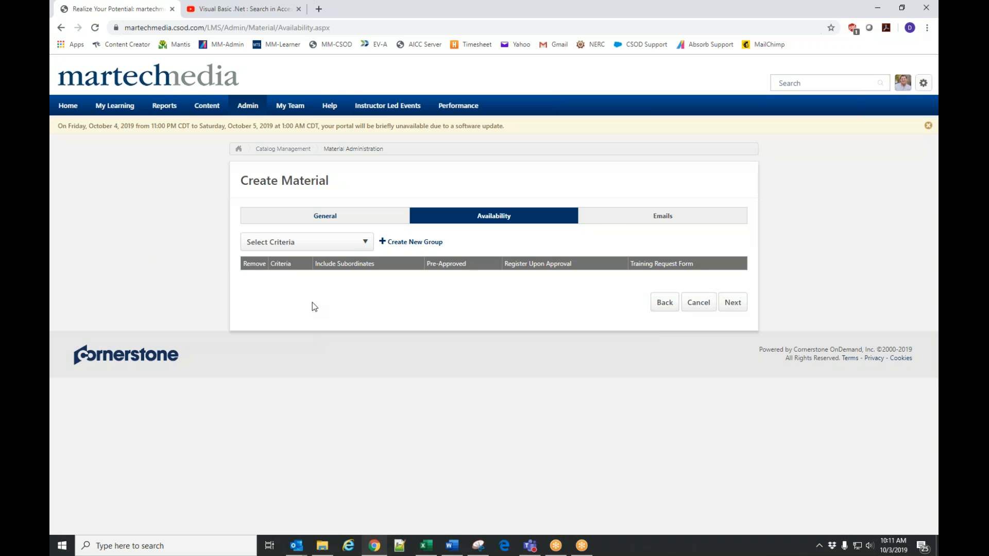
Choose Users as the availability criterion, search by the first user's last name, and add their Cornerstone Administration Division account.
{"action": "left_click", "coordinate": [277, 243]}
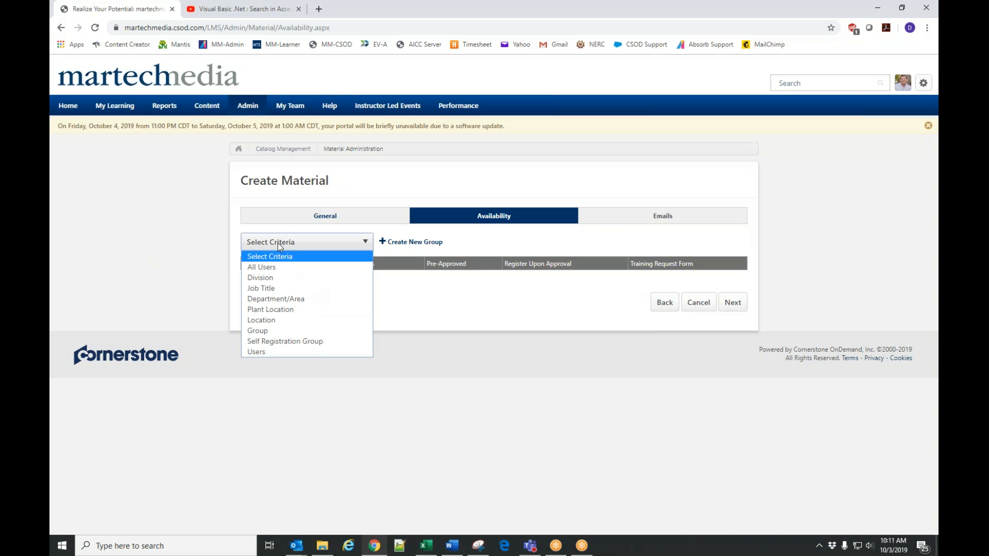
{"action": "left_click", "coordinate": [265, 352]}
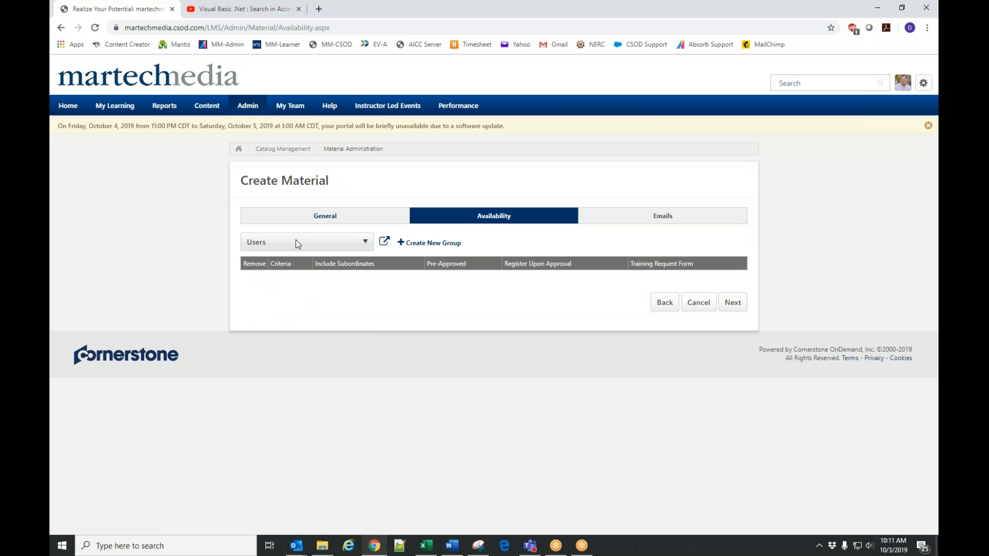
{"action": "left_click", "coordinate": [384, 241]}
{"action": "left_click", "coordinate": [124, 118]}
{"action": "type", "text": "hollon"}
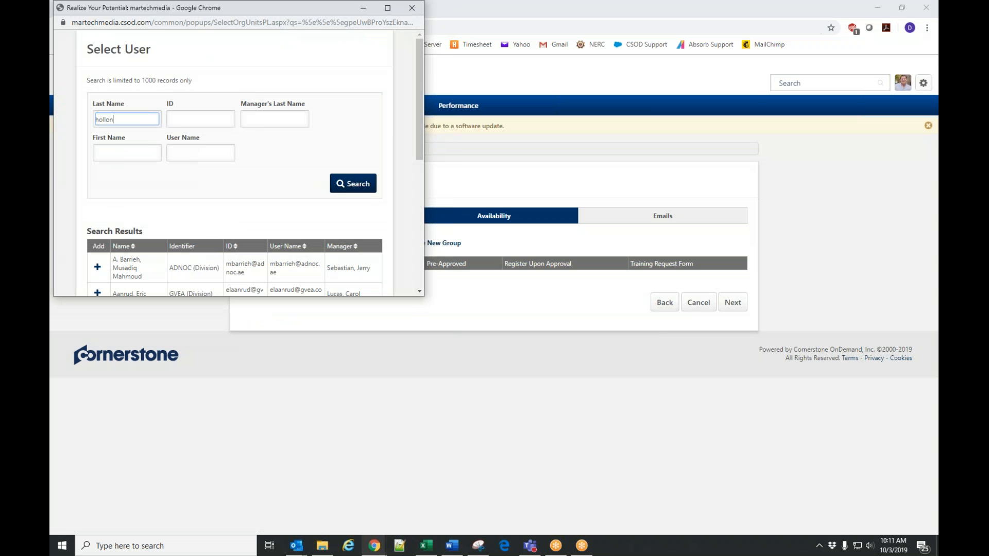
{"action": "key", "text": "Return"}
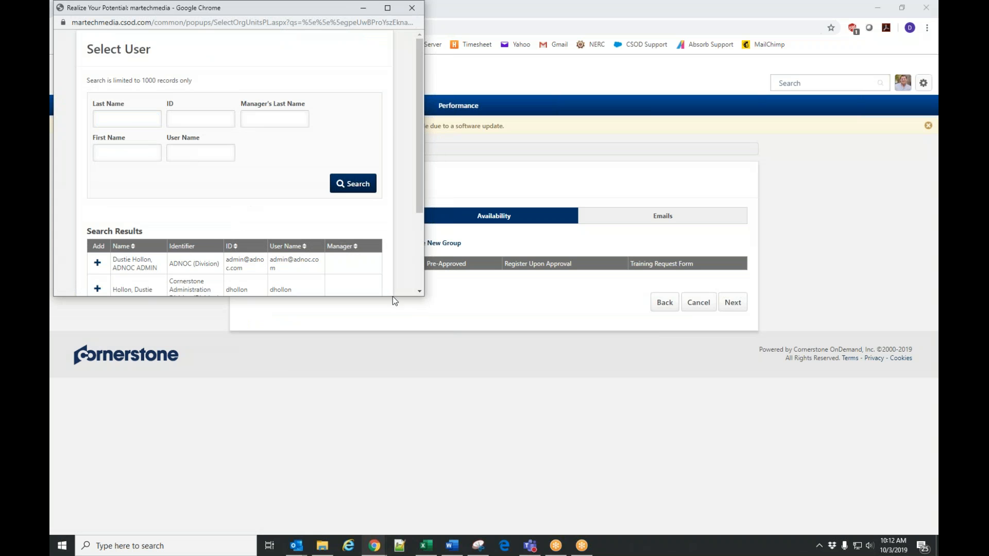
{"action": "left_click_drag", "start_coordinate": [421, 301], "coordinate": [573, 532]}
{"action": "left_click", "coordinate": [181, 288]}
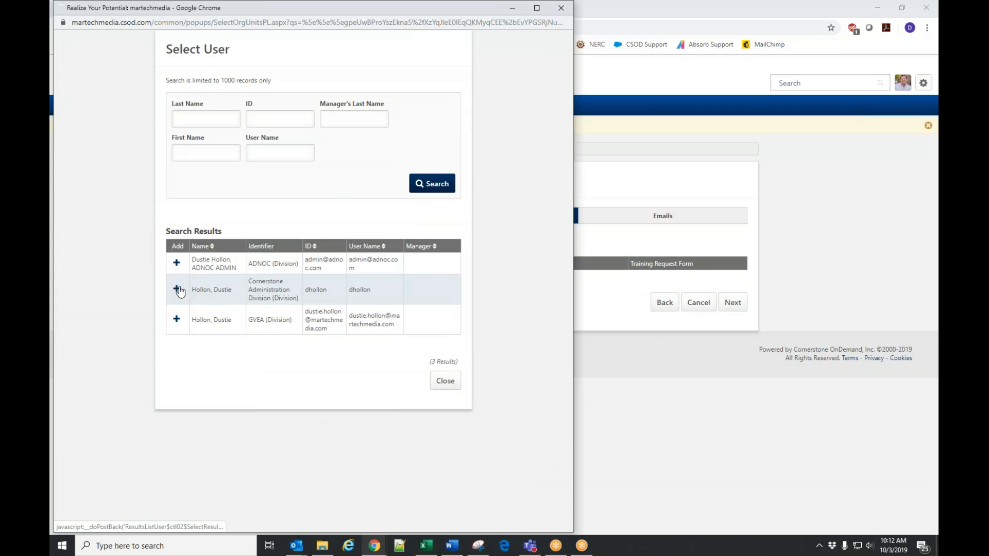
Search for a second user by last name and add their BluEarth Renewables account to the selected users.
{"action": "left_click", "coordinate": [201, 116]}
{"action": "type", "text": "walb"}
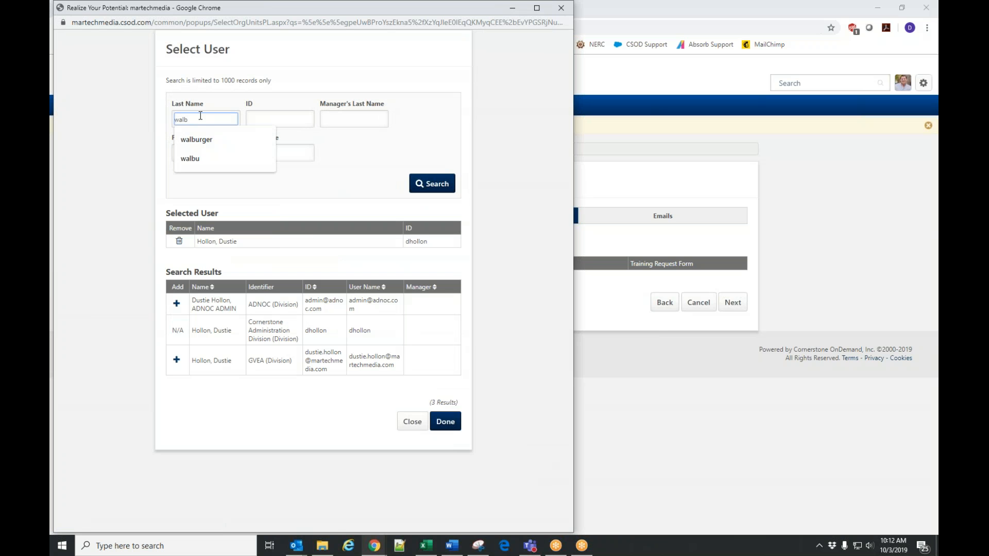
{"action": "left_click", "coordinate": [204, 140]}
{"action": "left_click", "coordinate": [427, 184]}
{"action": "left_click", "coordinate": [177, 308]}
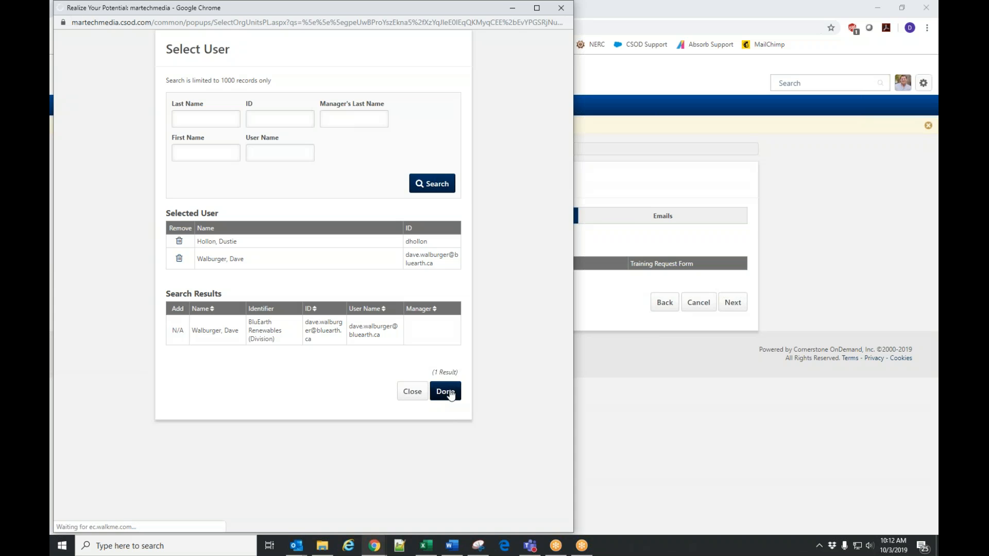
Confirm the user selection and turn off Include Subordinates for both users.
{"action": "left_click", "coordinate": [446, 392]}
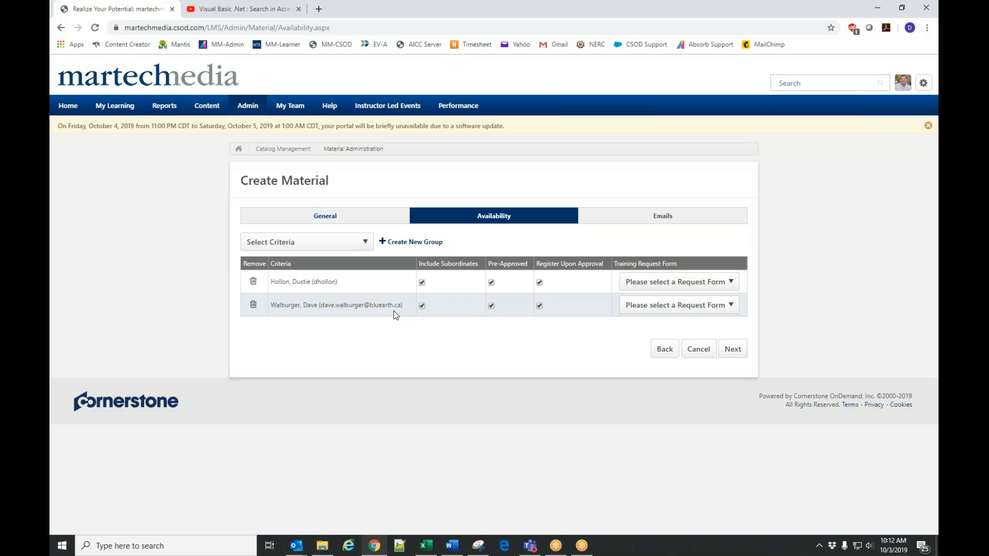
{"action": "left_click", "coordinate": [422, 307]}
{"action": "left_click", "coordinate": [422, 283]}
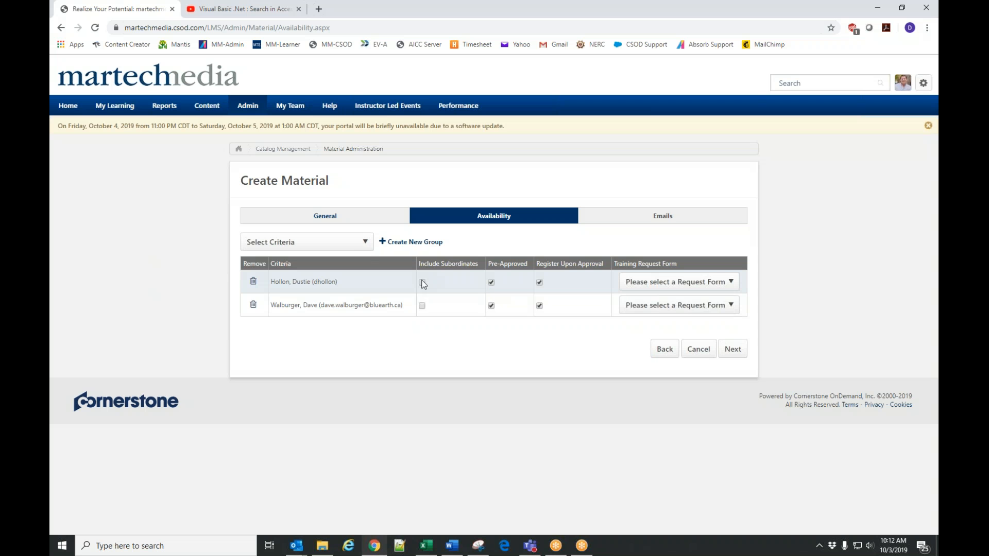
Add the BluEarth Renewables division as an availability criterion and turn off Include Subordinates for it.
{"action": "left_click", "coordinate": [281, 242]}
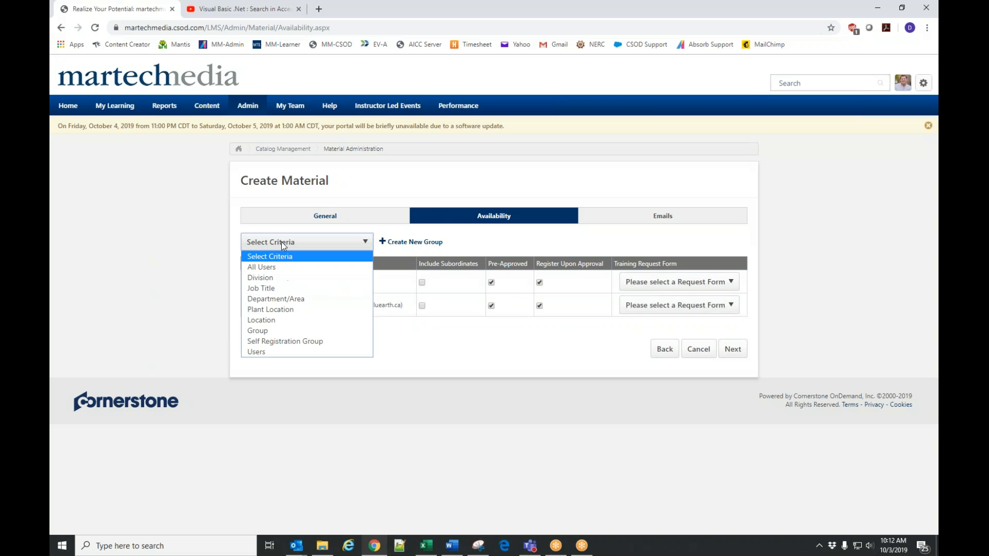
{"action": "left_click", "coordinate": [265, 279]}
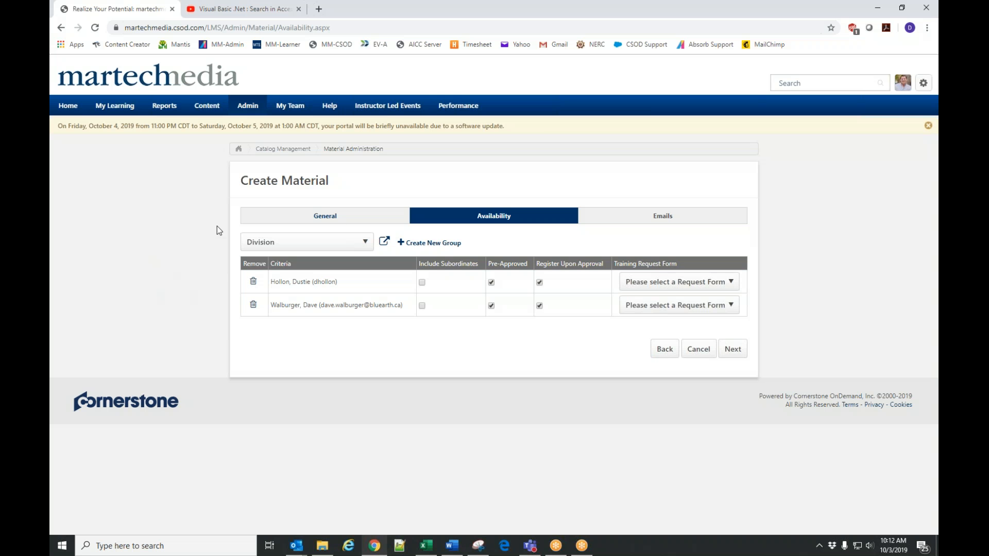
{"action": "left_click", "coordinate": [385, 242]}
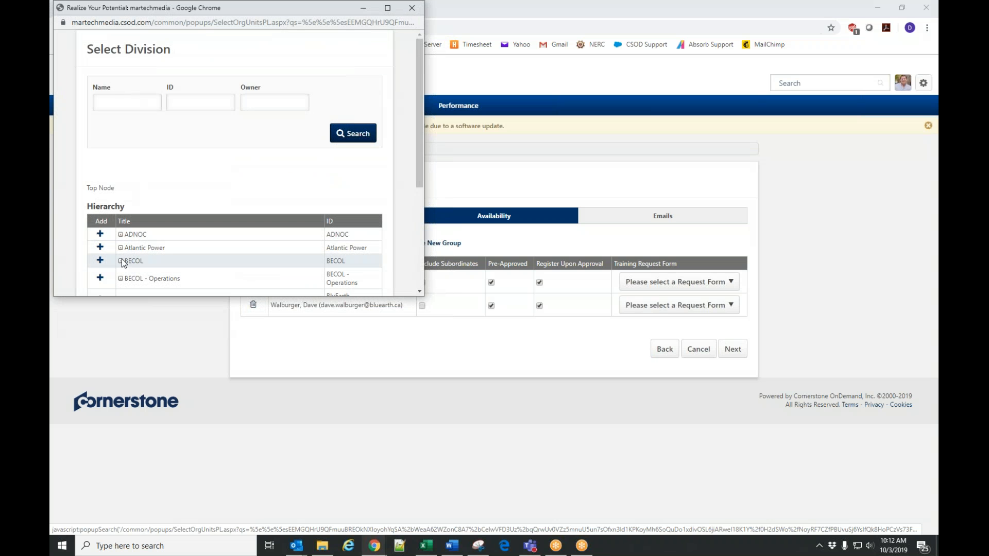
{"action": "scroll", "coordinate": [119, 259], "scroll_direction": "down", "scroll_amount": 1}
{"action": "left_click", "coordinate": [101, 248]}
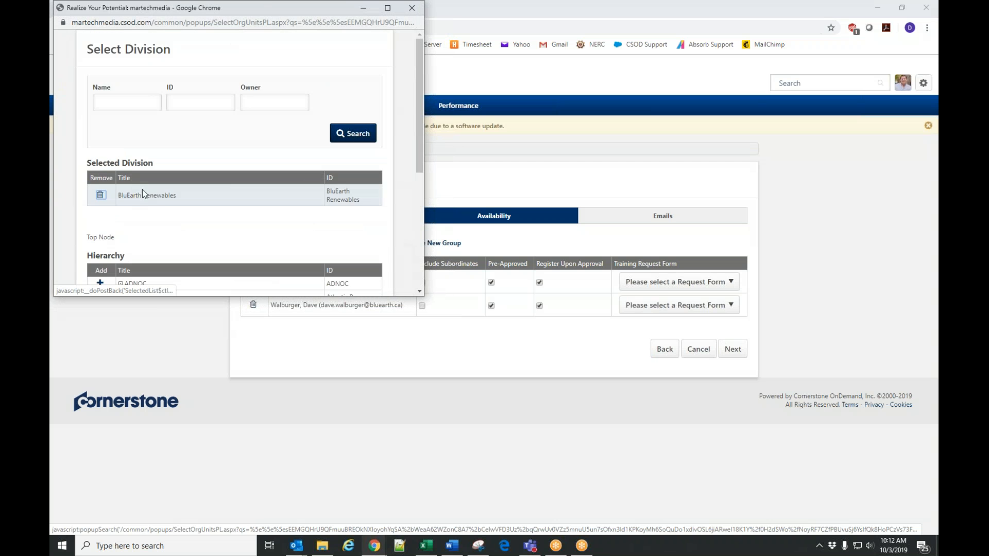
{"action": "scroll", "coordinate": [330, 217], "scroll_direction": "down", "scroll_amount": 5}
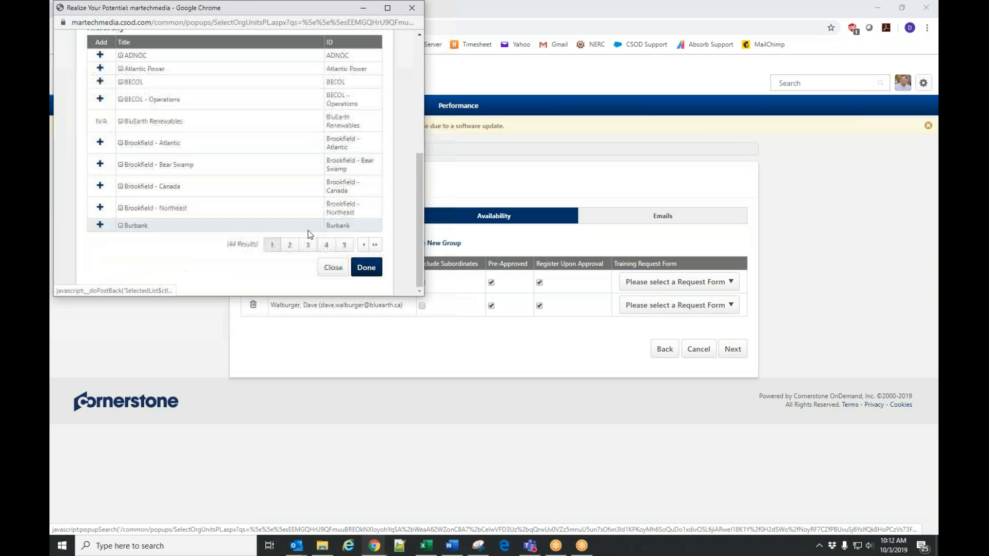
{"action": "left_click", "coordinate": [362, 266]}
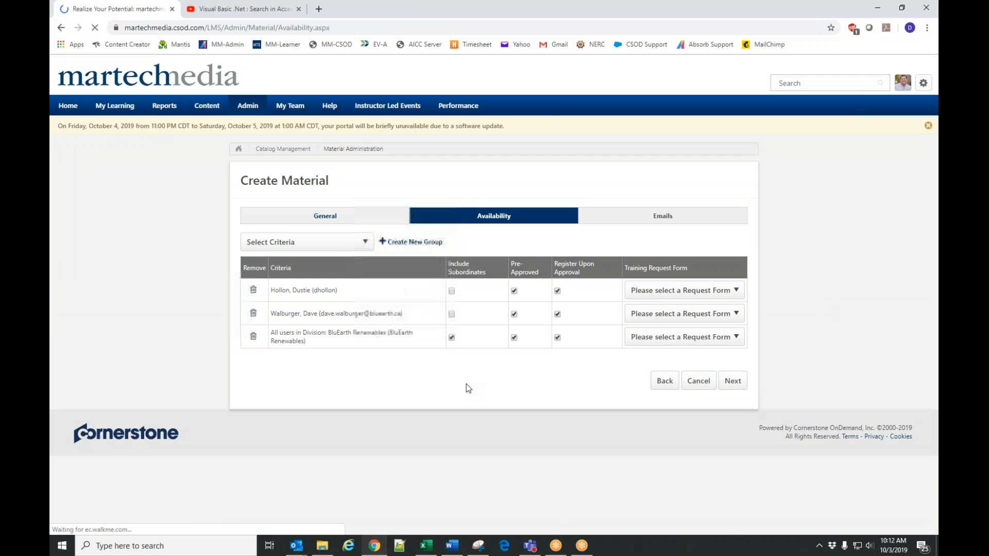
{"action": "left_click", "coordinate": [452, 337]}
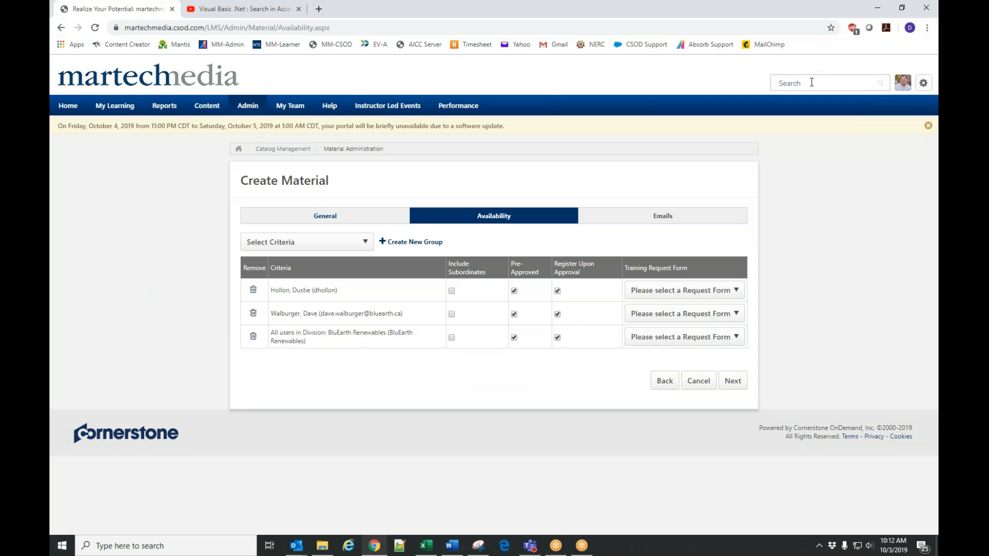
Remove the BluEarth Renewables division from the material's availability criteria.
{"action": "left_click", "coordinate": [832, 84]}
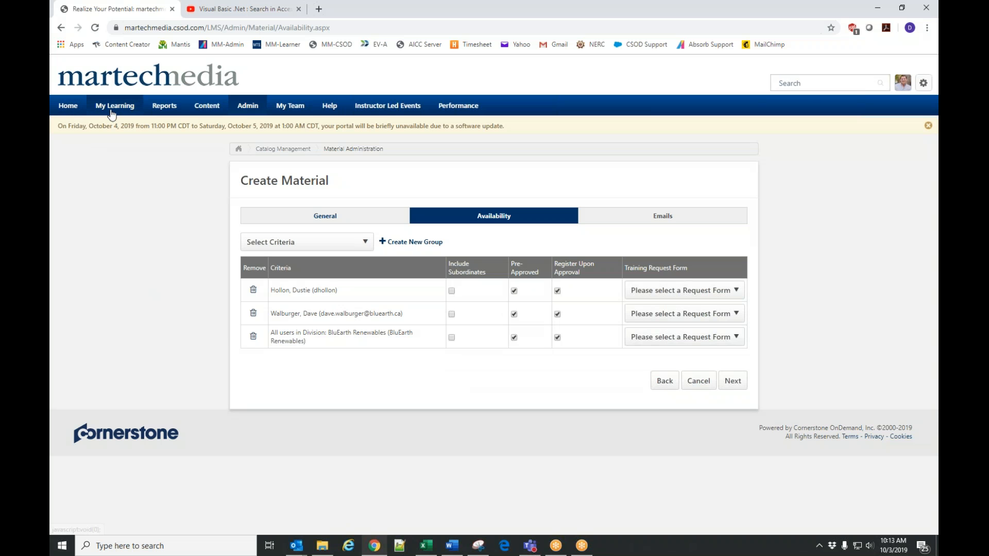
{"action": "mouse_move", "coordinate": [111, 106]}
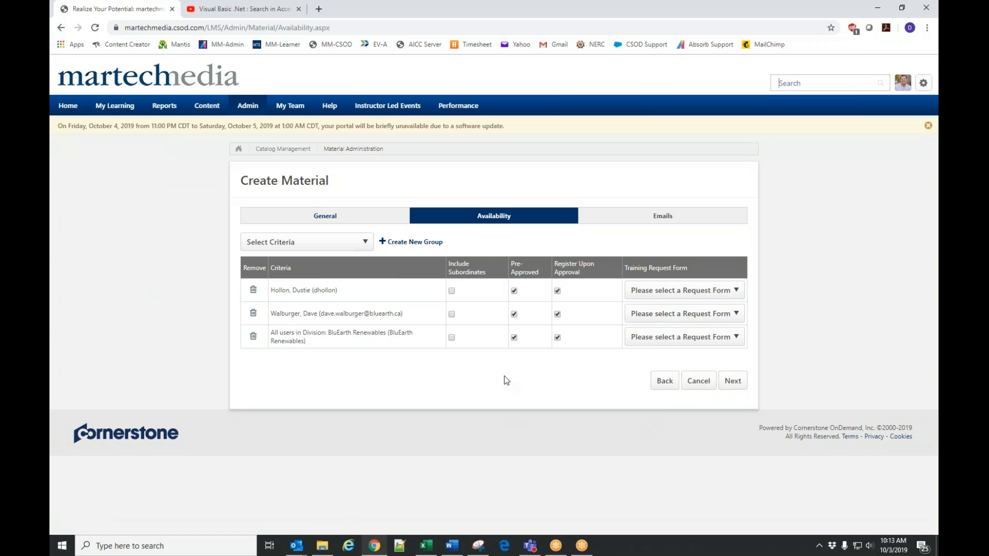
{"action": "left_click", "coordinate": [253, 337]}
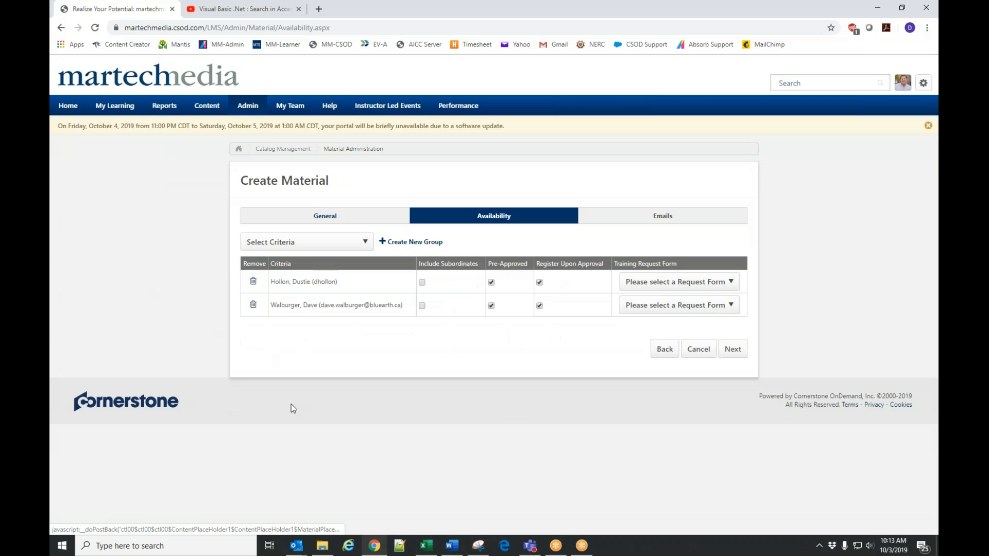
Proceed to the Emails settings, return to the General details and extend the title to "Training YouTube Video - Bluearth".
{"action": "left_click", "coordinate": [732, 348]}
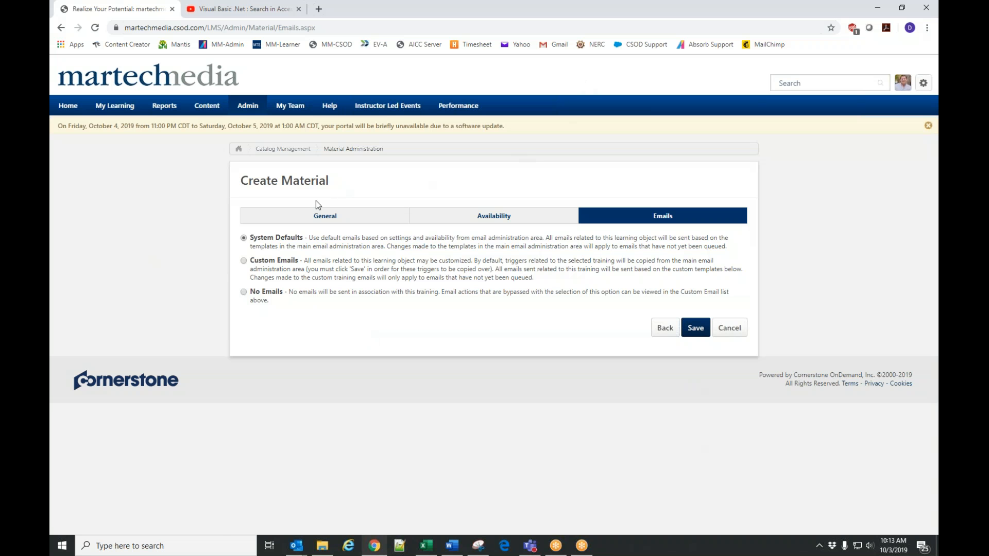
{"action": "left_click", "coordinate": [325, 218]}
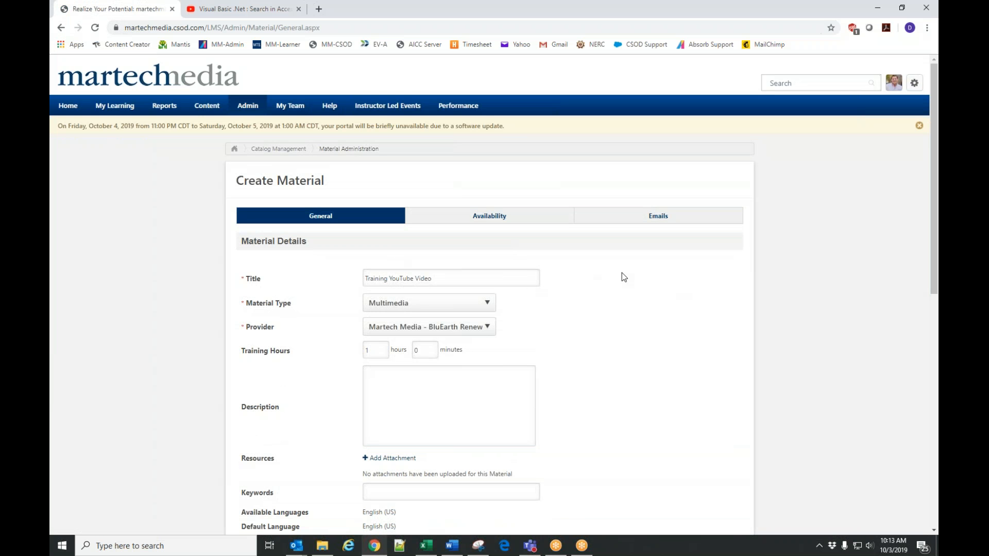
{"action": "left_click", "coordinate": [367, 279]}
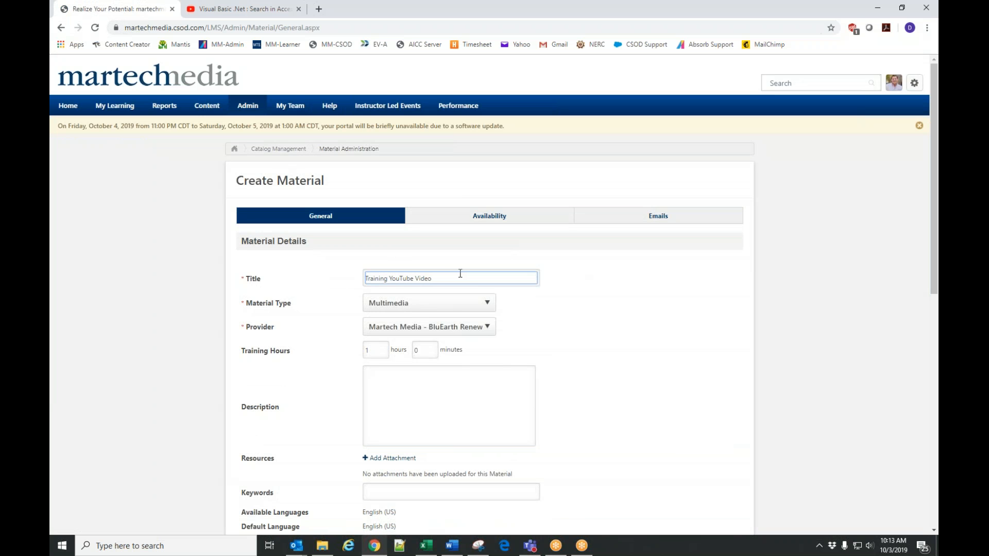
{"action": "type", "text": "- Bluearth"}
{"action": "scroll", "coordinate": [567, 304], "scroll_direction": "down", "scroll_amount": 10}
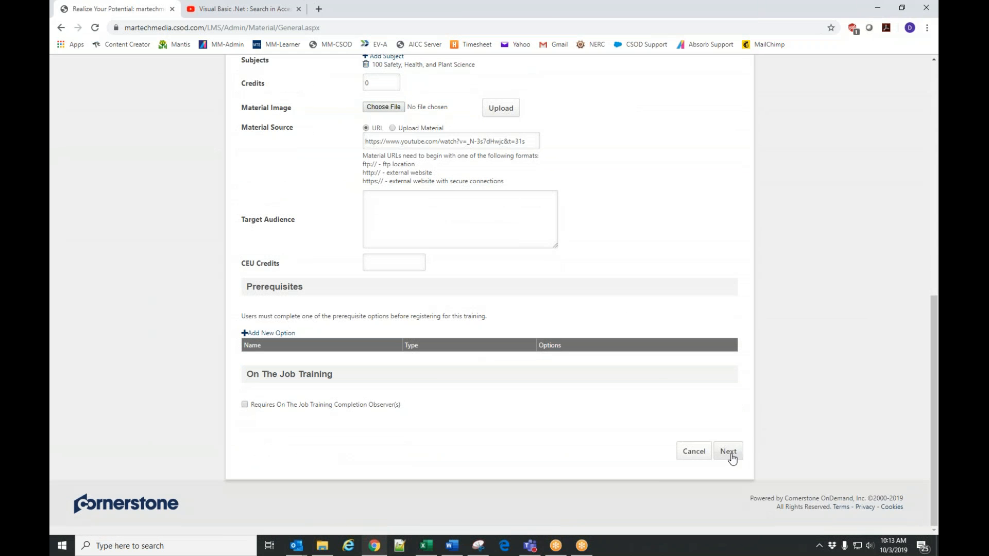
{"action": "scroll", "coordinate": [710, 411], "scroll_direction": "up", "scroll_amount": 10}
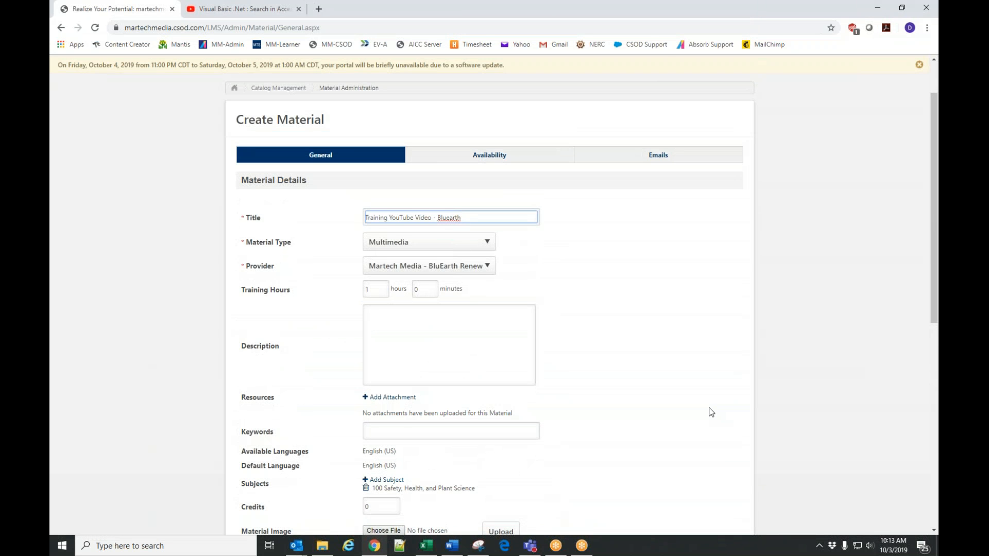
Review the material's Credits and CEU Credits fields in the General details.
{"action": "scroll", "coordinate": [711, 412], "scroll_direction": "down", "scroll_amount": 2}
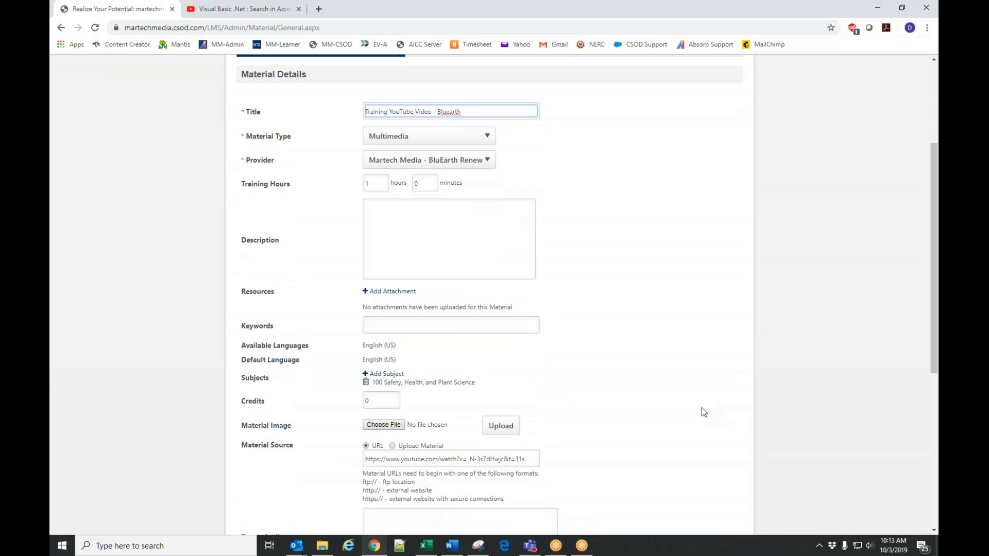
{"action": "double_click", "coordinate": [367, 401]}
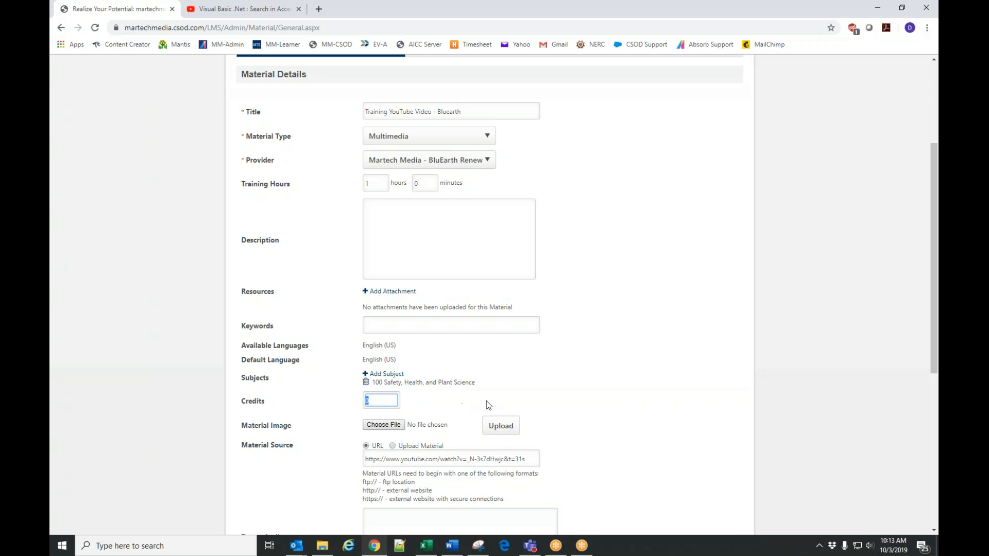
{"action": "scroll", "coordinate": [520, 359], "scroll_direction": "up", "scroll_amount": 2}
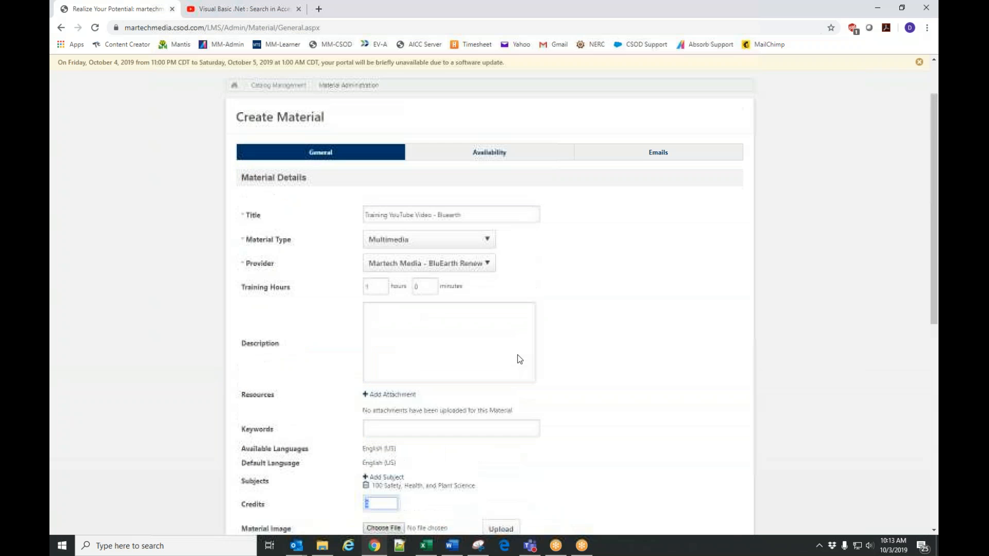
{"action": "scroll", "coordinate": [520, 359], "scroll_direction": "down", "scroll_amount": 5}
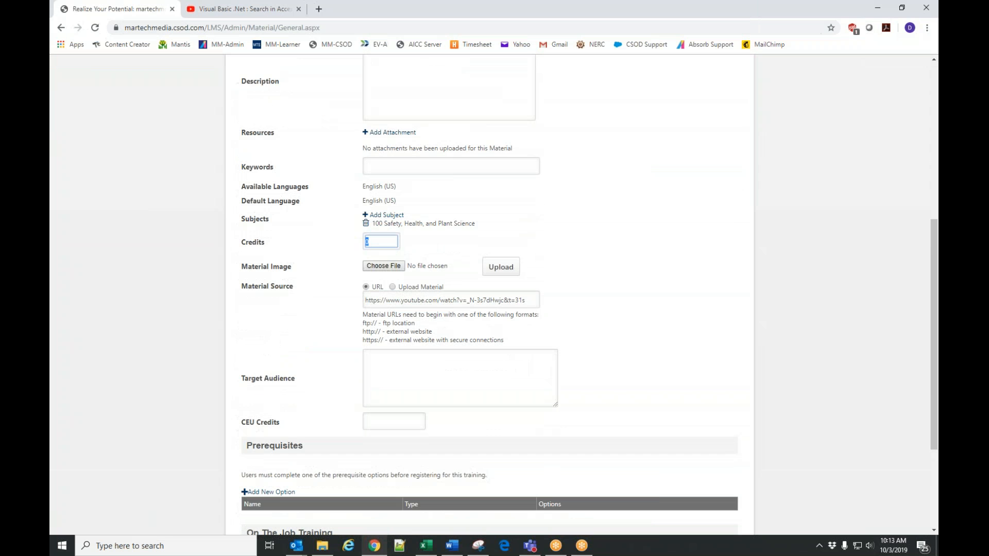
{"action": "left_click", "coordinate": [399, 422]}
{"action": "scroll", "coordinate": [641, 305], "scroll_direction": "down", "scroll_amount": 2}
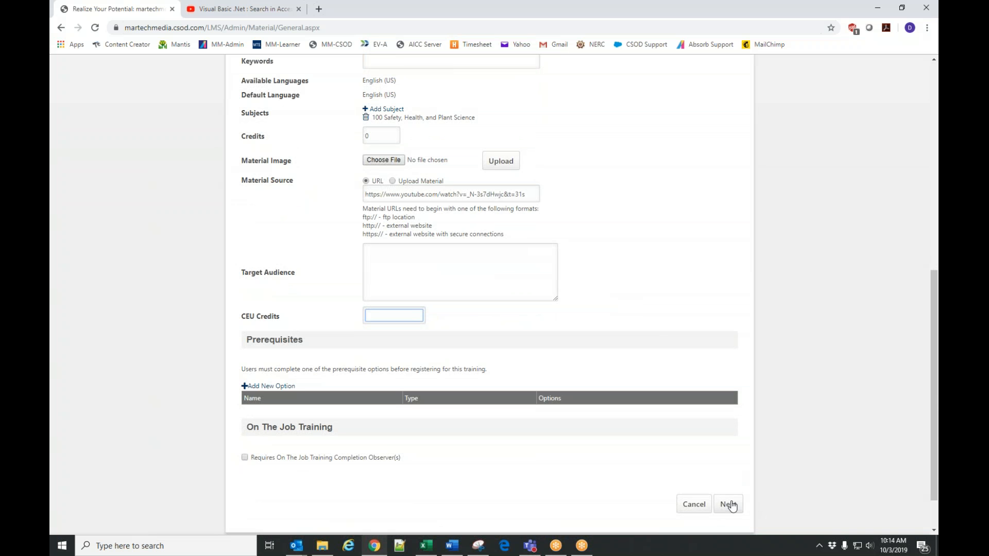
Proceed through the General and Availability pages and save the material with the System Defaults email option.
{"action": "left_click", "coordinate": [728, 505]}
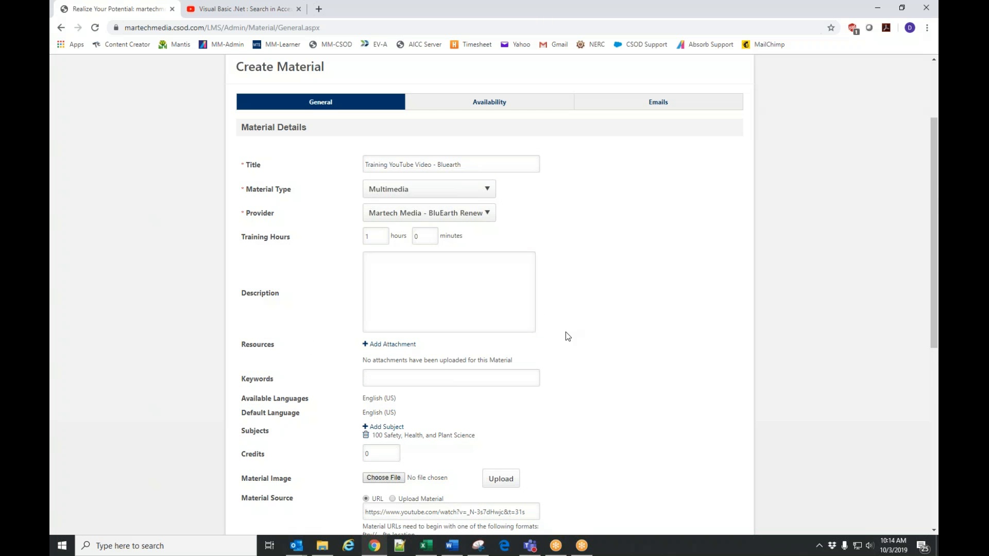
{"action": "scroll", "coordinate": [621, 405], "scroll_direction": "down", "scroll_amount": 4}
{"action": "scroll", "coordinate": [622, 406], "scroll_direction": "down", "scroll_amount": 3}
{"action": "left_click", "coordinate": [728, 451]}
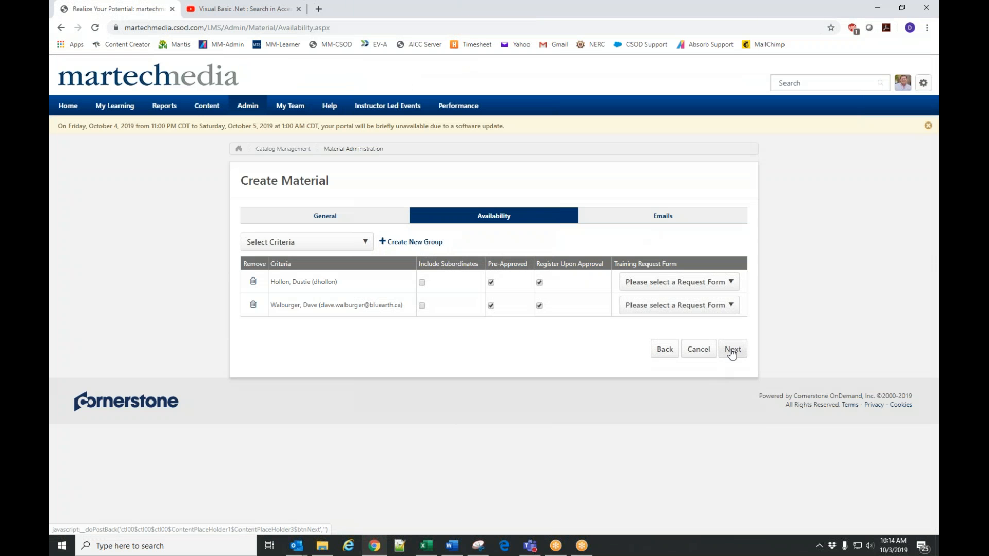
{"action": "left_click", "coordinate": [733, 352]}
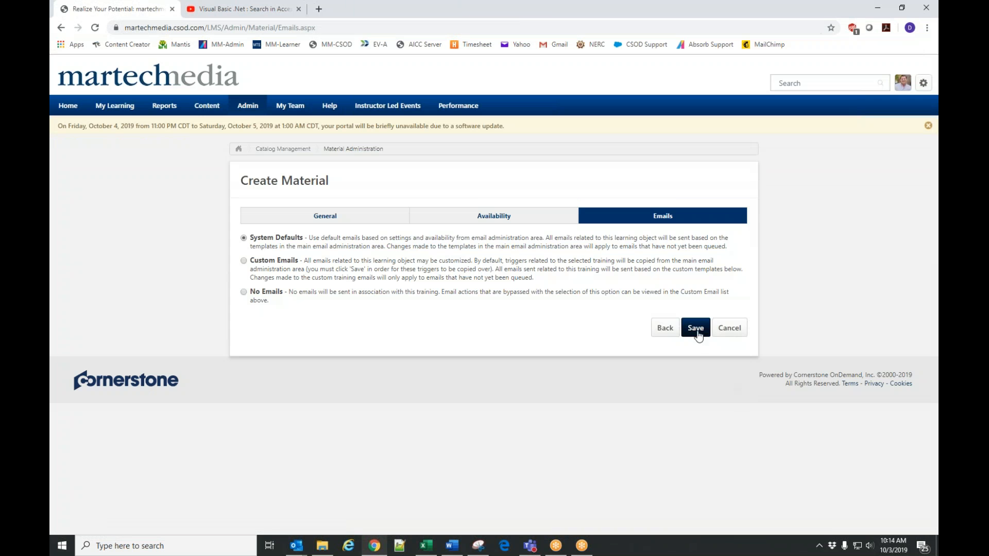
{"action": "left_click", "coordinate": [698, 334]}
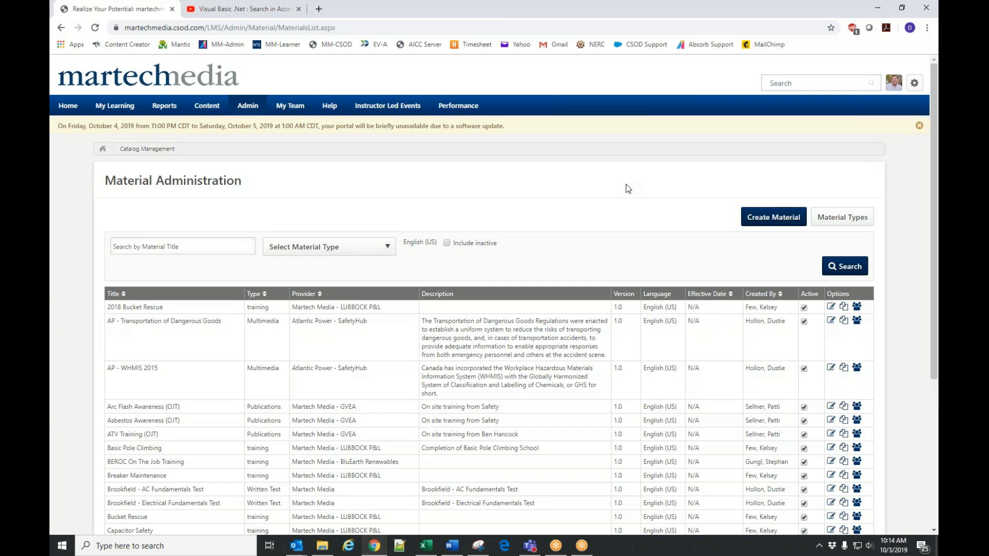
Open the Learning Assignment Tool and create a Standard assignment titled "Bluearth Video Training".
{"action": "mouse_move", "coordinate": [248, 107]}
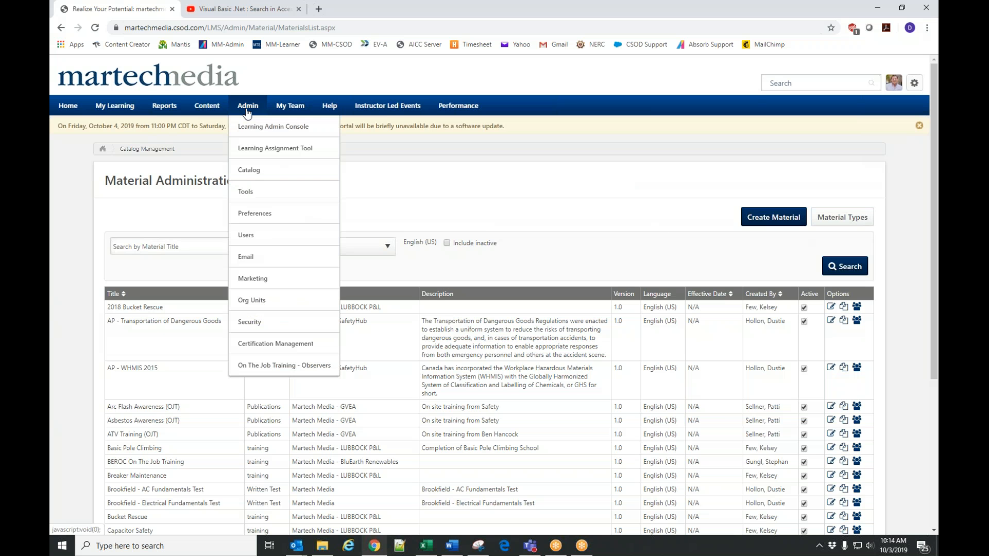
{"action": "left_click", "coordinate": [265, 149]}
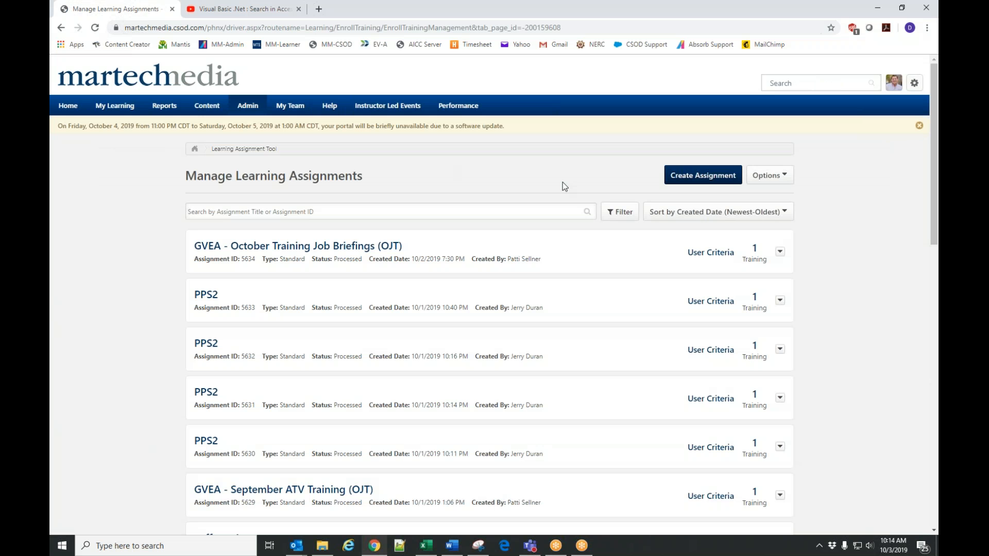
{"action": "left_click", "coordinate": [680, 185]}
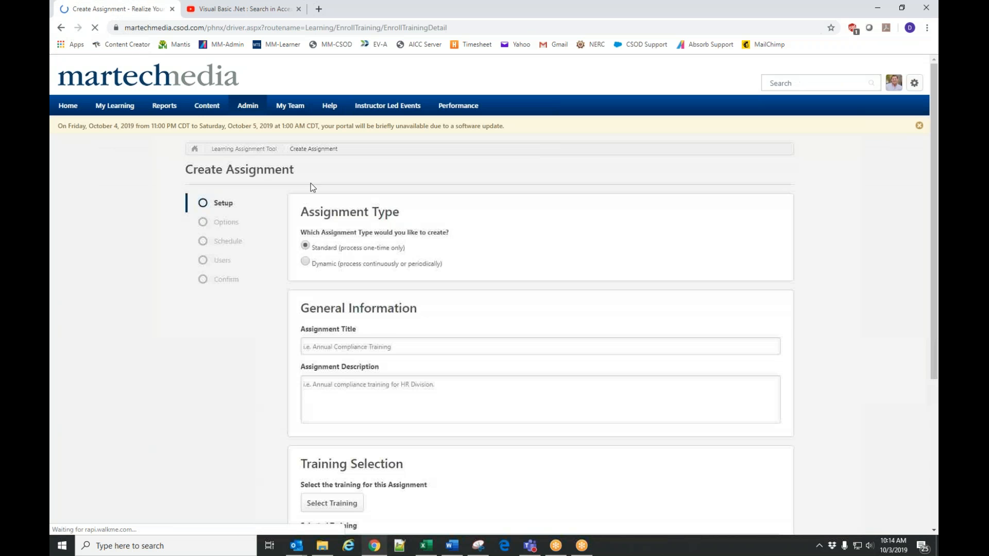
{"action": "left_click", "coordinate": [348, 342]}
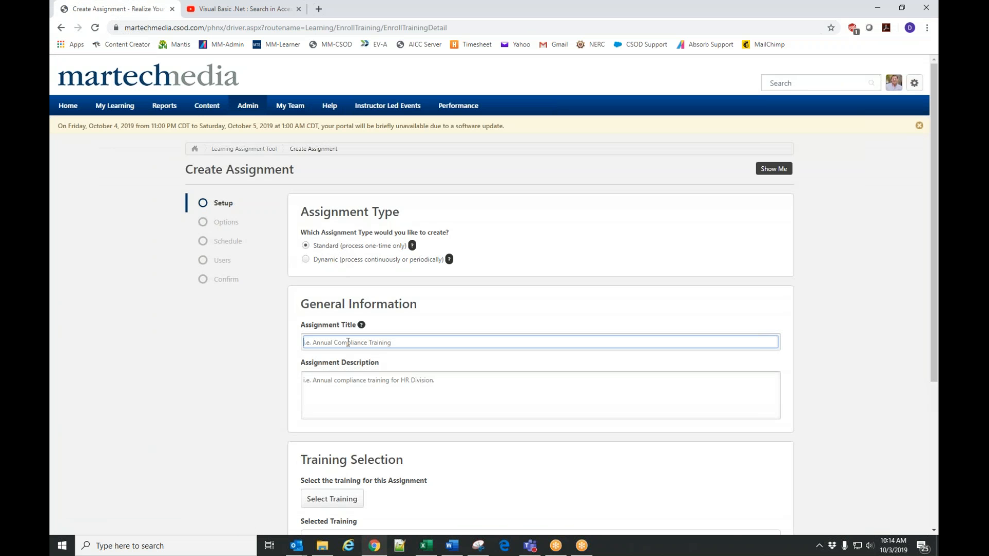
{"action": "type", "text": "Bluearth Video Training"}
Search the available training for "bluearth" and select "Training YouTube Video - Bluearth" for the assignment.
{"action": "scroll", "coordinate": [217, 320], "scroll_direction": "down", "scroll_amount": 3}
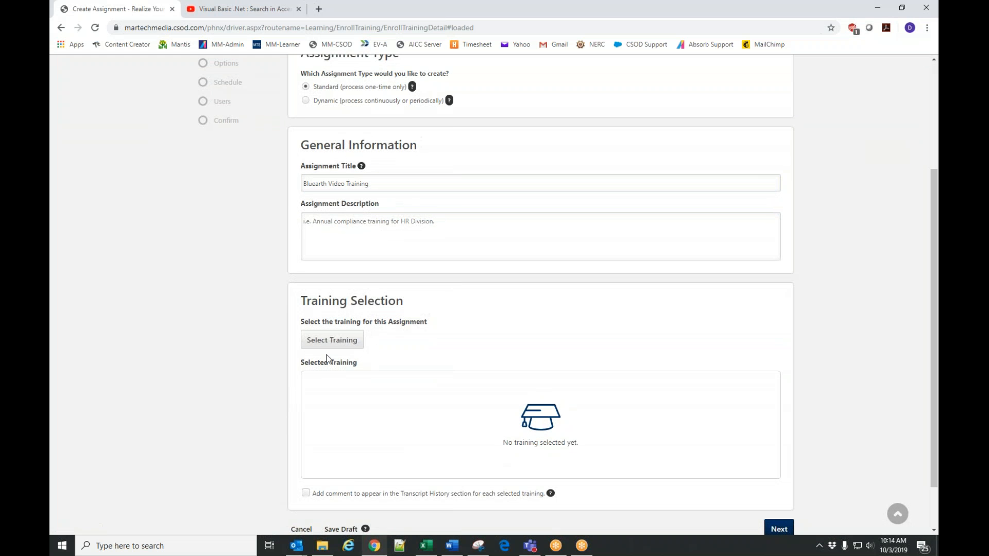
{"action": "left_click", "coordinate": [334, 340]}
{"action": "left_click", "coordinate": [124, 130]}
{"action": "type", "text": "bluearth"}
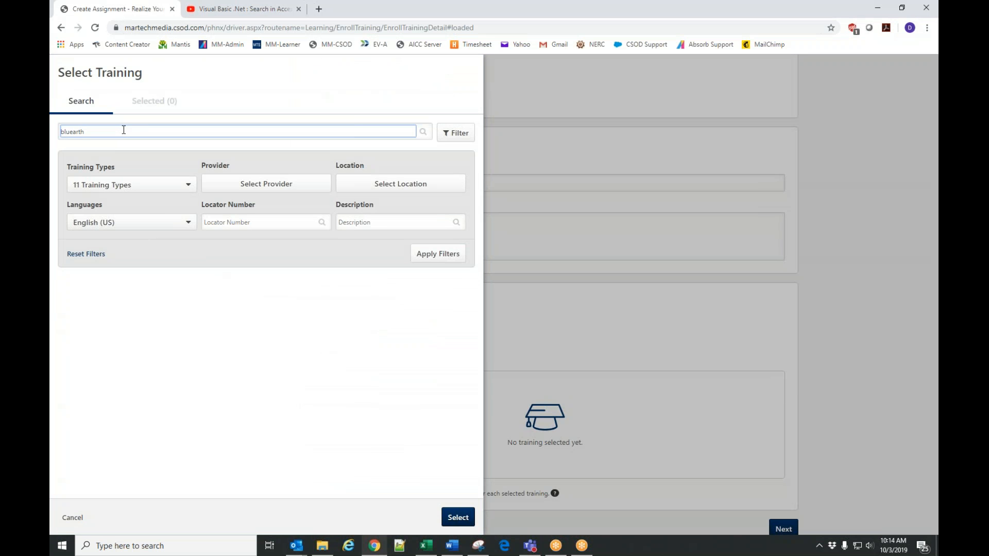
{"action": "key", "text": "Return"}
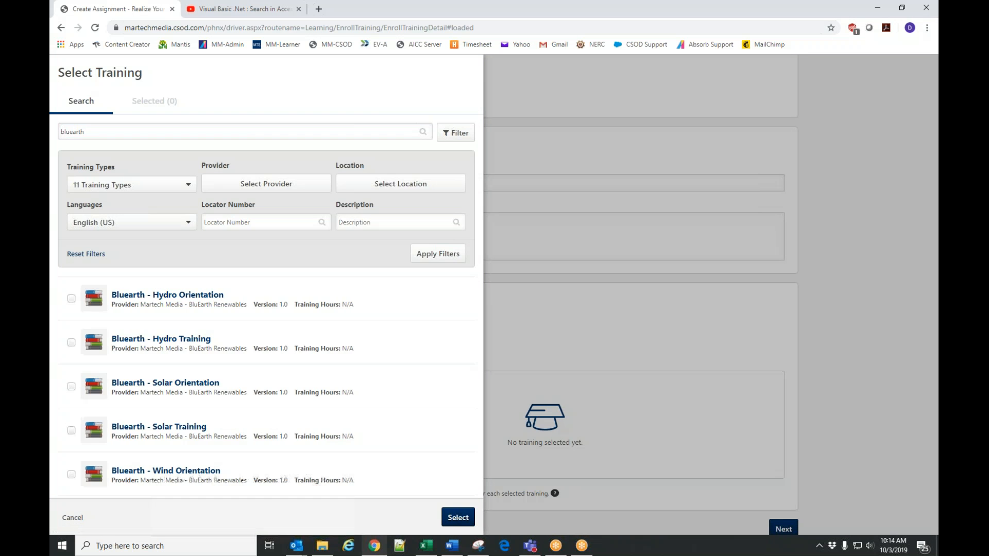
{"action": "scroll", "coordinate": [389, 328], "scroll_direction": "down", "scroll_amount": 3}
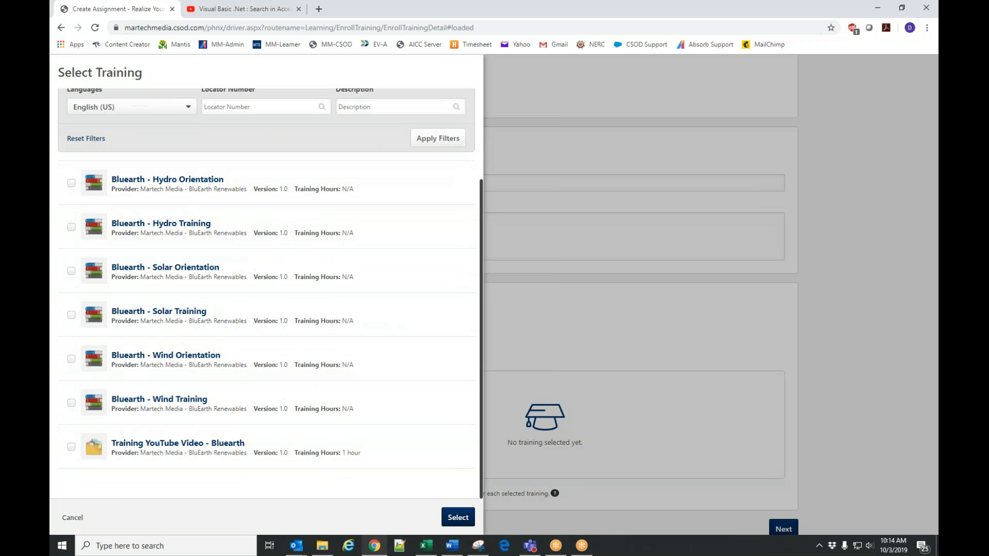
{"action": "left_click", "coordinate": [72, 448]}
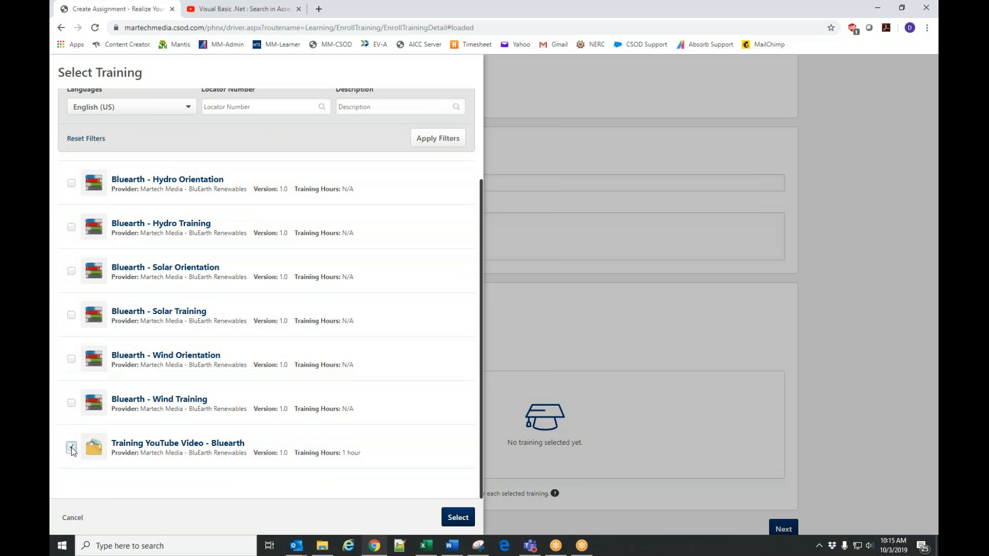
{"action": "left_click", "coordinate": [458, 518]}
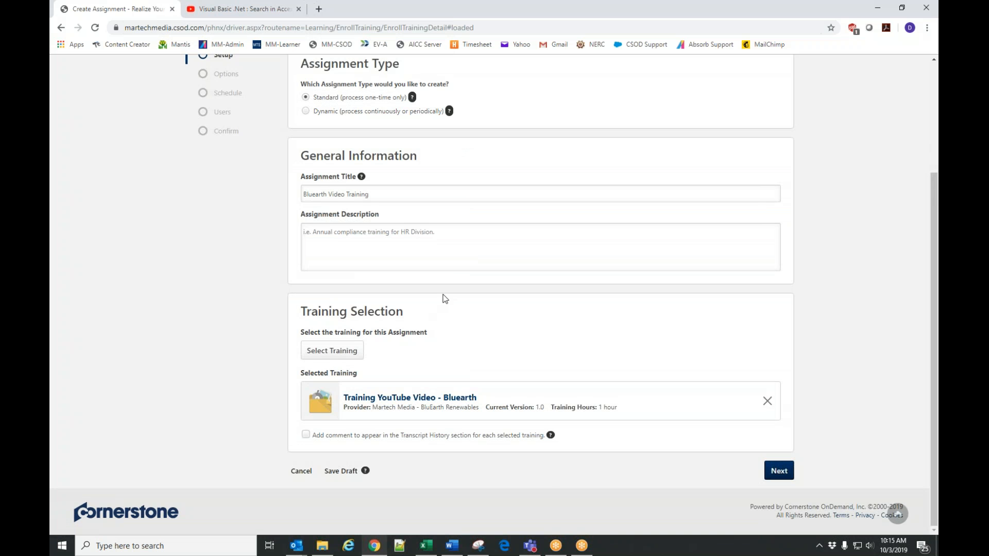
Proceed to the assignment's Options and set the training assignment workflow to Assigned, Approved, and Registered.
{"action": "left_click", "coordinate": [779, 471]}
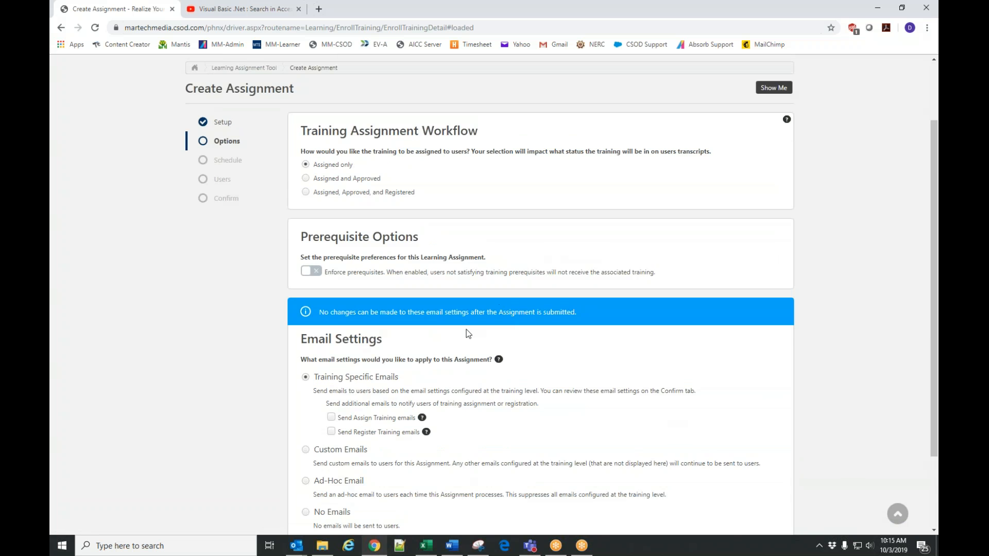
{"action": "scroll", "coordinate": [466, 329], "scroll_direction": "down", "scroll_amount": 1}
{"action": "left_click", "coordinate": [305, 140]}
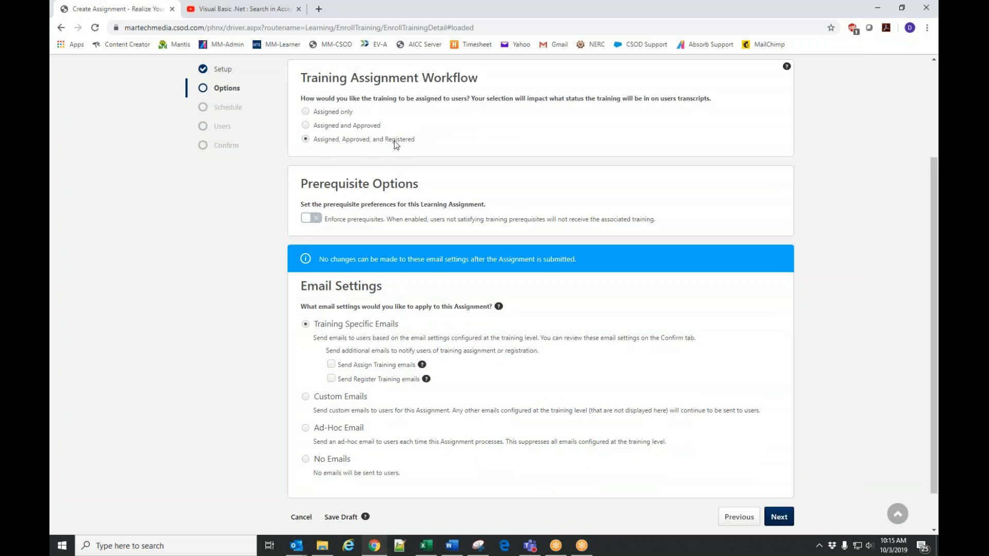
Leave the email settings on Training Specific Emails and proceed to the assignment's Schedule page.
{"action": "scroll", "coordinate": [384, 197], "scroll_direction": "down", "scroll_amount": 1}
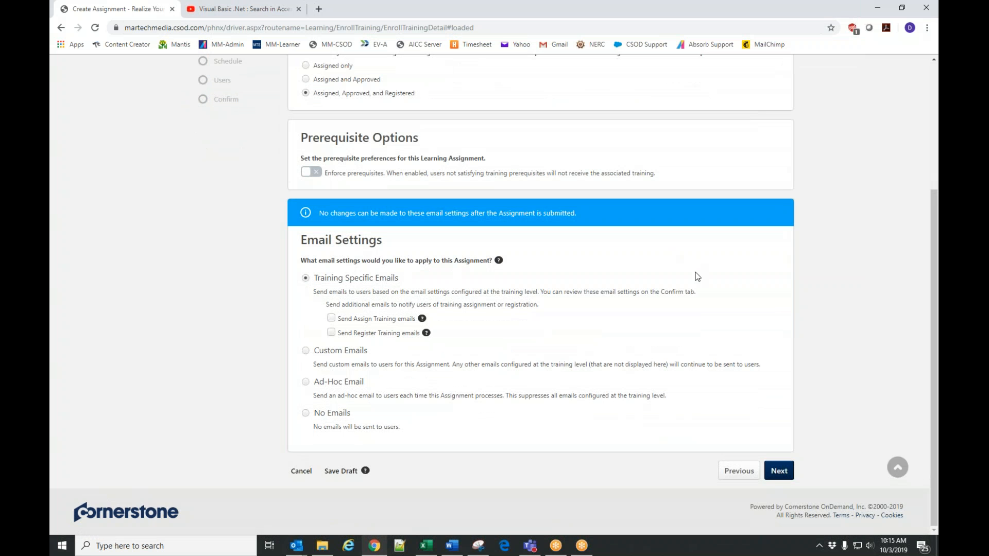
{"action": "left_click", "coordinate": [786, 471]}
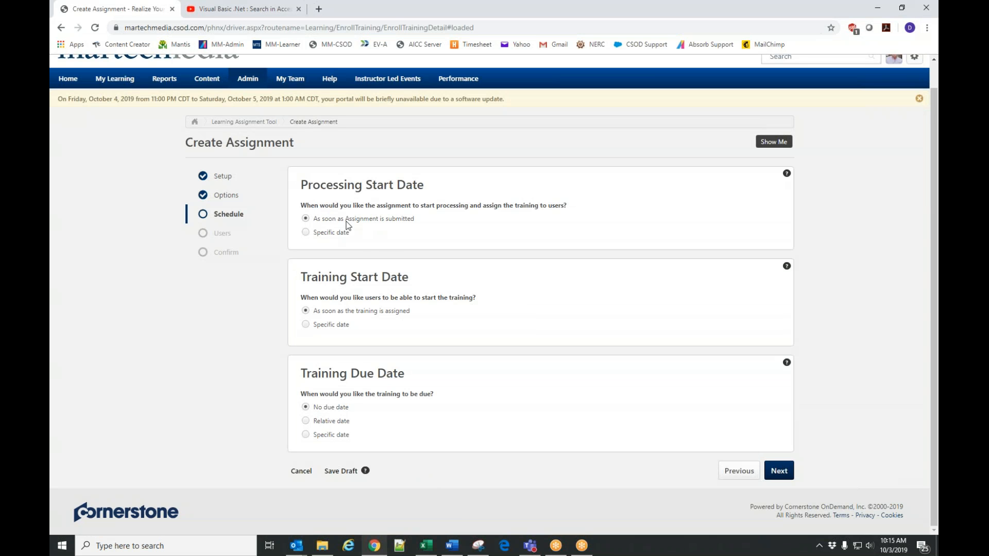
Try a processing start date of 10/21/2019 at 9:30 AM and return to processing as soon as the assignment is submitted.
{"action": "left_click", "coordinate": [306, 232]}
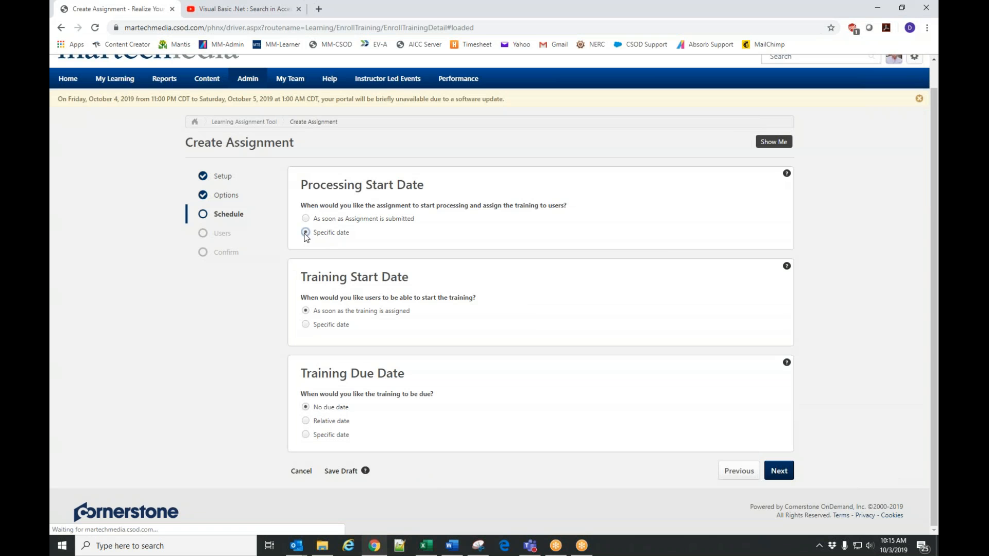
{"action": "left_click", "coordinate": [363, 228]}
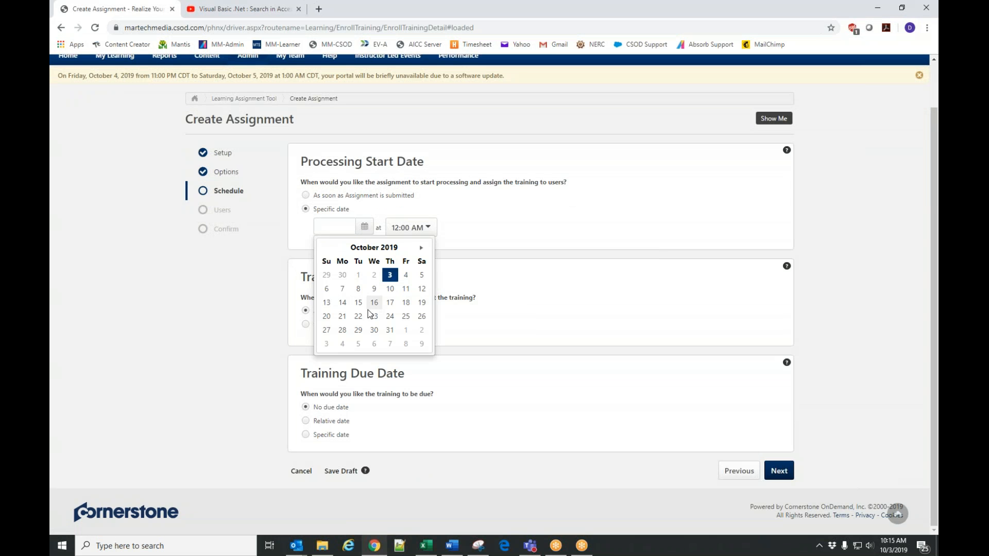
{"action": "left_click", "coordinate": [342, 316]}
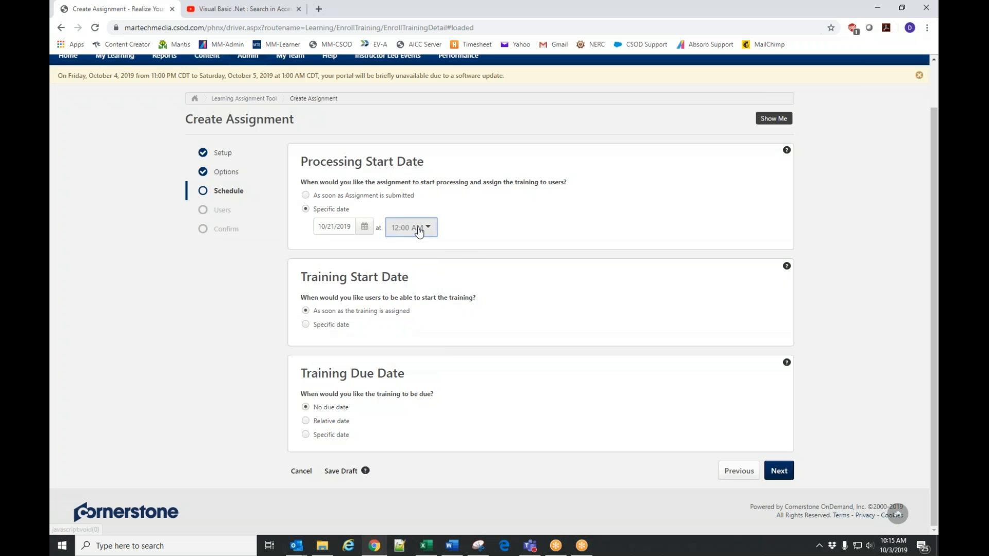
{"action": "left_click", "coordinate": [410, 227]}
{"action": "scroll", "coordinate": [420, 340], "scroll_direction": "down", "scroll_amount": 3}
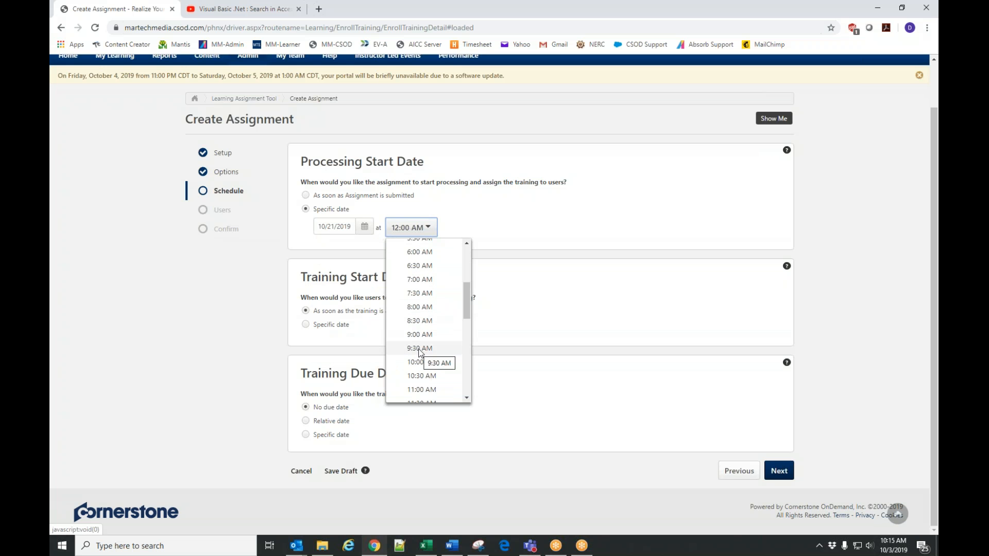
{"action": "left_click", "coordinate": [419, 350]}
{"action": "left_click", "coordinate": [306, 196]}
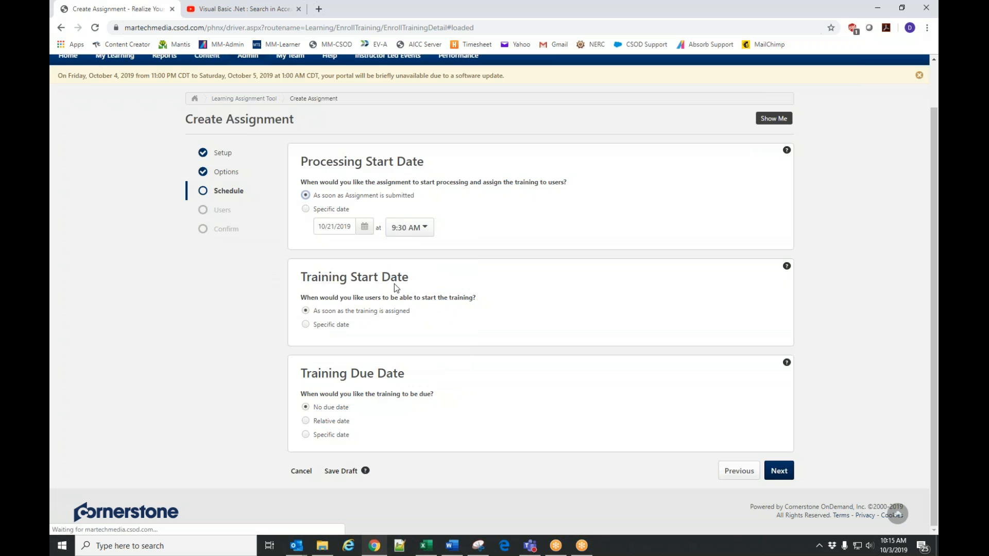
Set the training due date to No due date and proceed to the assignment's Users page.
{"action": "left_click", "coordinate": [305, 435]}
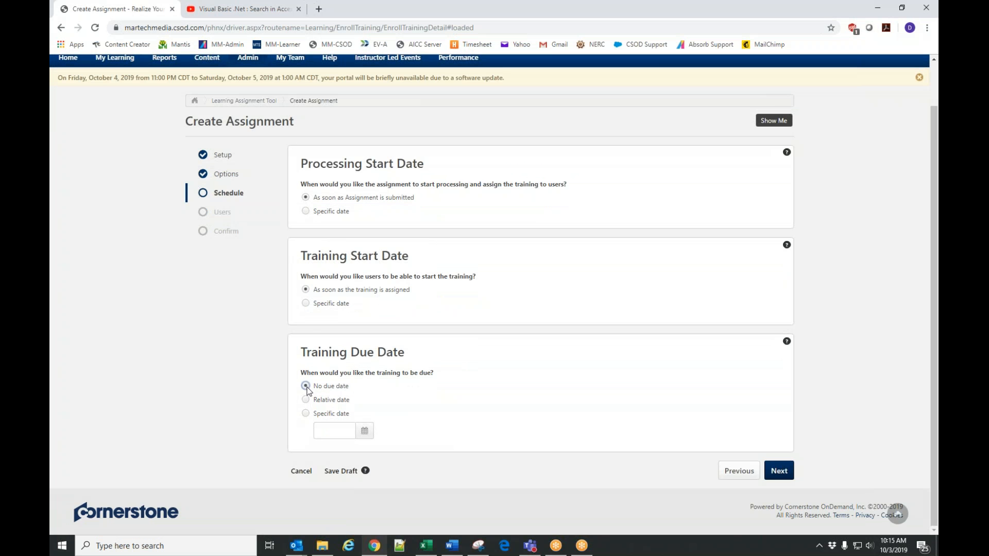
{"action": "left_click", "coordinate": [306, 387]}
{"action": "left_click", "coordinate": [780, 471]}
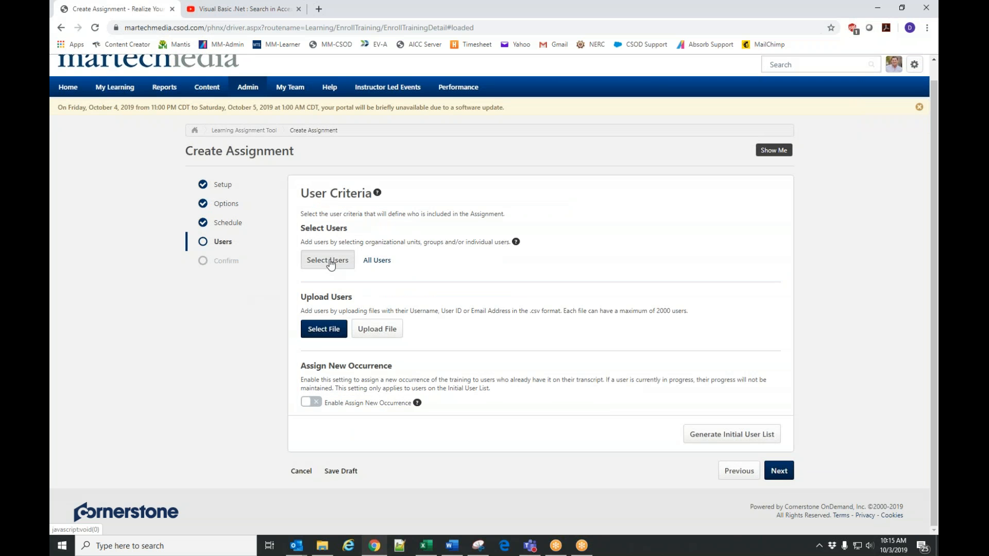
Search for the individual user by full name, add the account from the Cornerstone Administration Division, and proceed to the Confirm page.
{"action": "left_click", "coordinate": [330, 263]}
{"action": "left_click", "coordinate": [137, 126]}
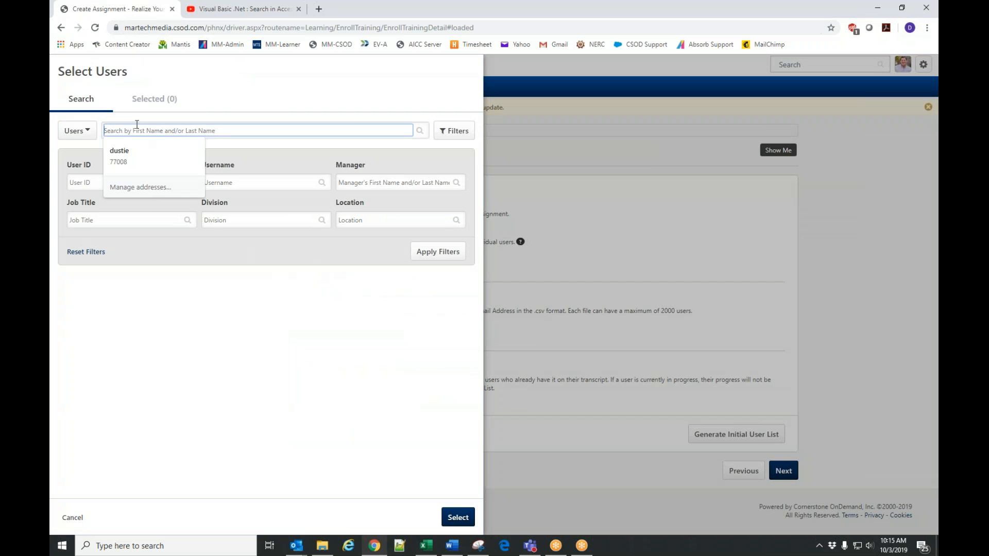
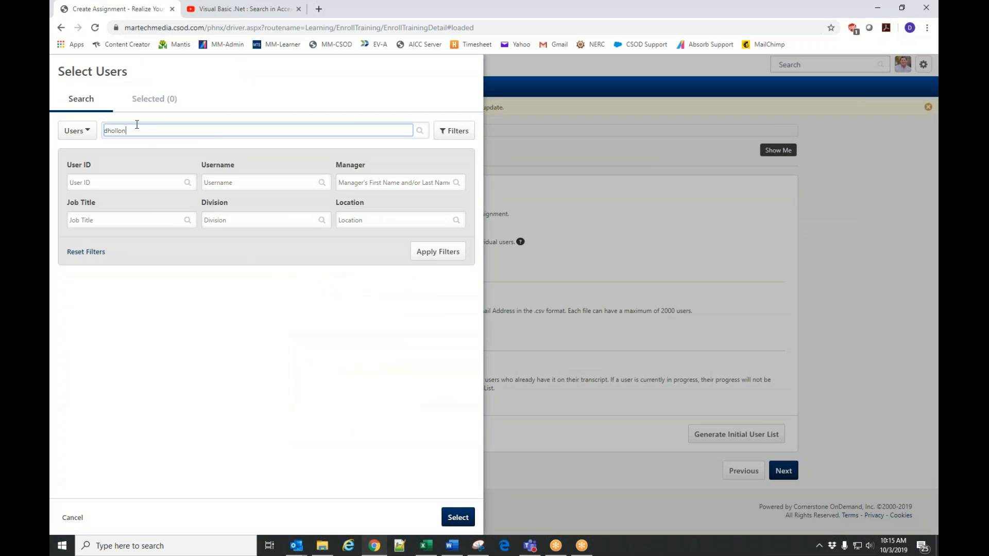
{"action": "key", "text": "Return"}
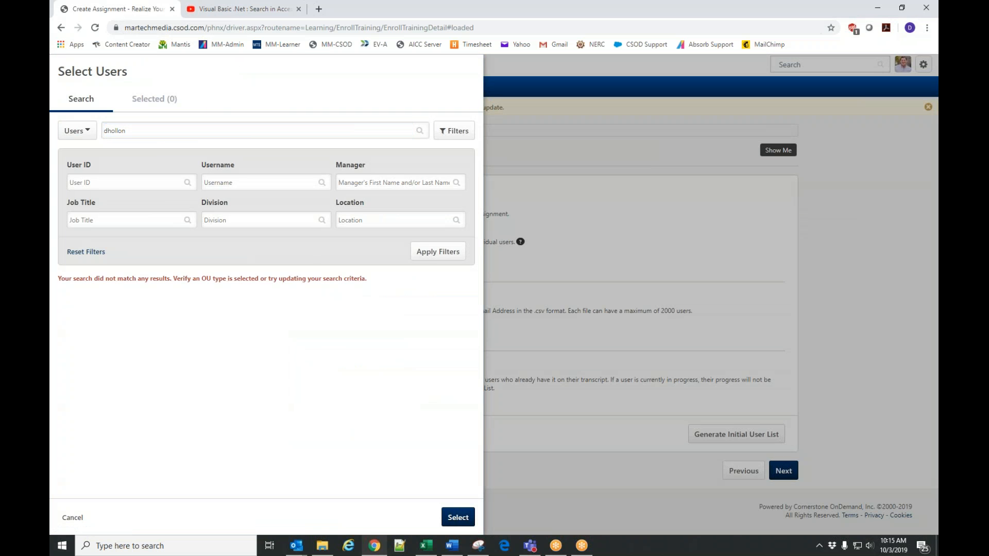
{"action": "double_click", "coordinate": [140, 131]}
{"action": "type", "text": "dustie h"}
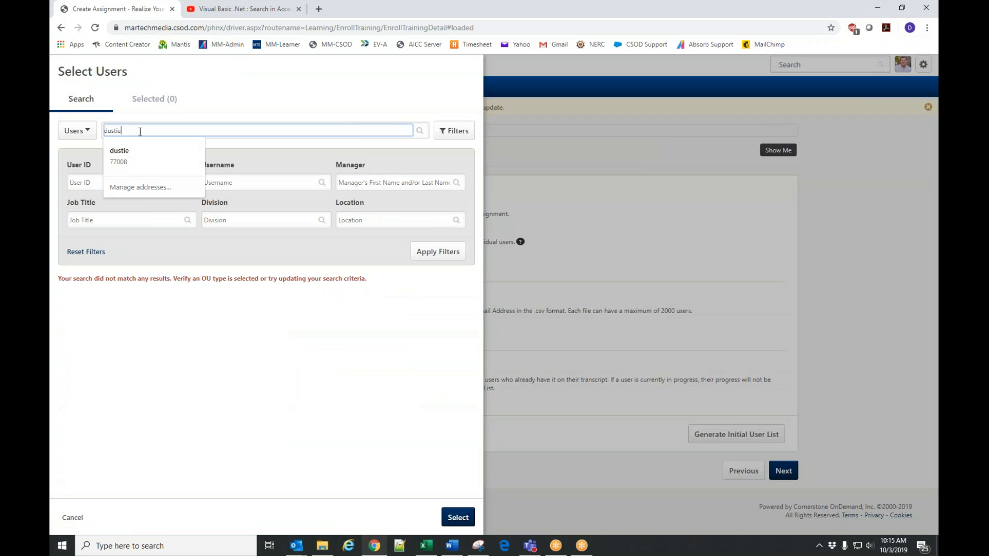
{"action": "key", "text": "Return"}
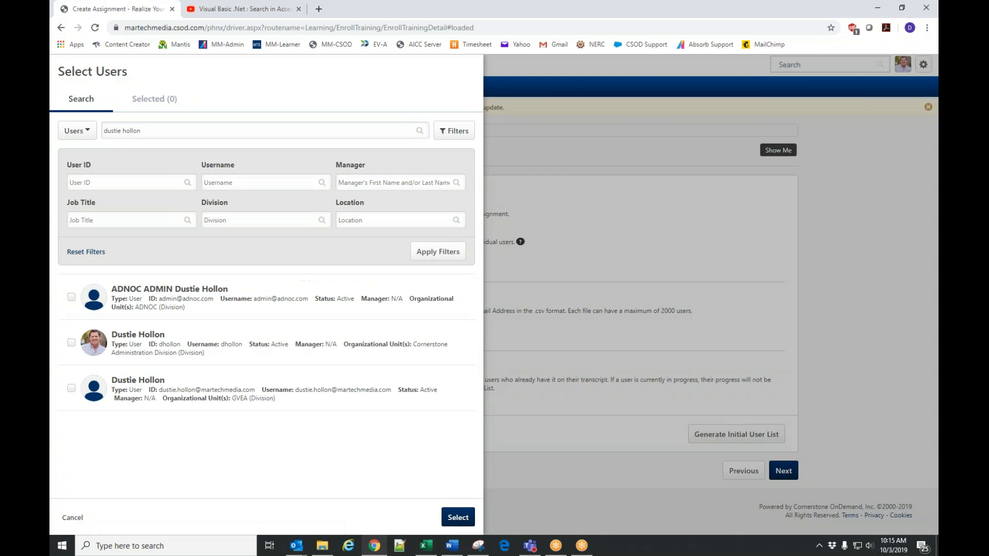
{"action": "left_click", "coordinate": [71, 342]}
{"action": "left_click", "coordinate": [458, 517]}
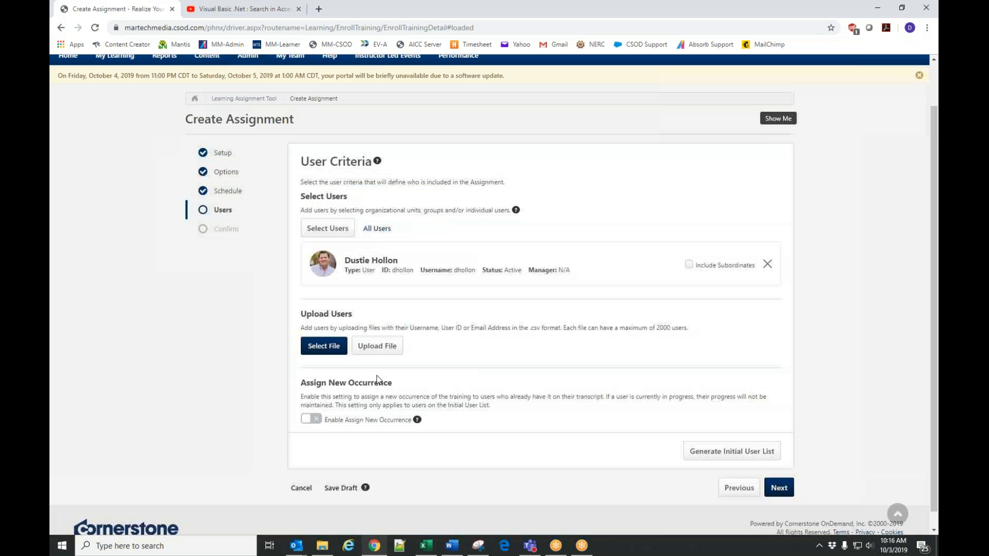
{"action": "scroll", "coordinate": [519, 453], "scroll_direction": "down", "scroll_amount": 1}
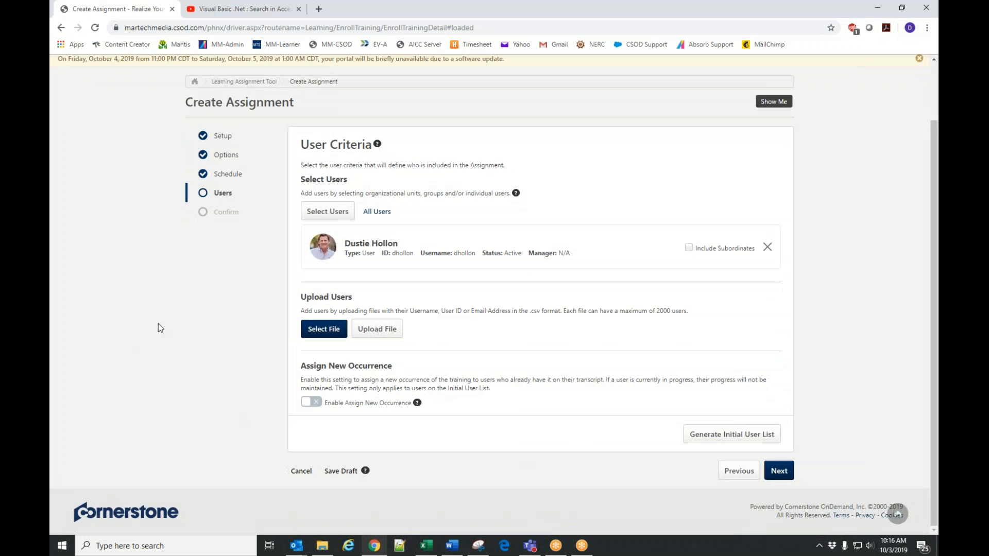
{"action": "left_click", "coordinate": [779, 472]}
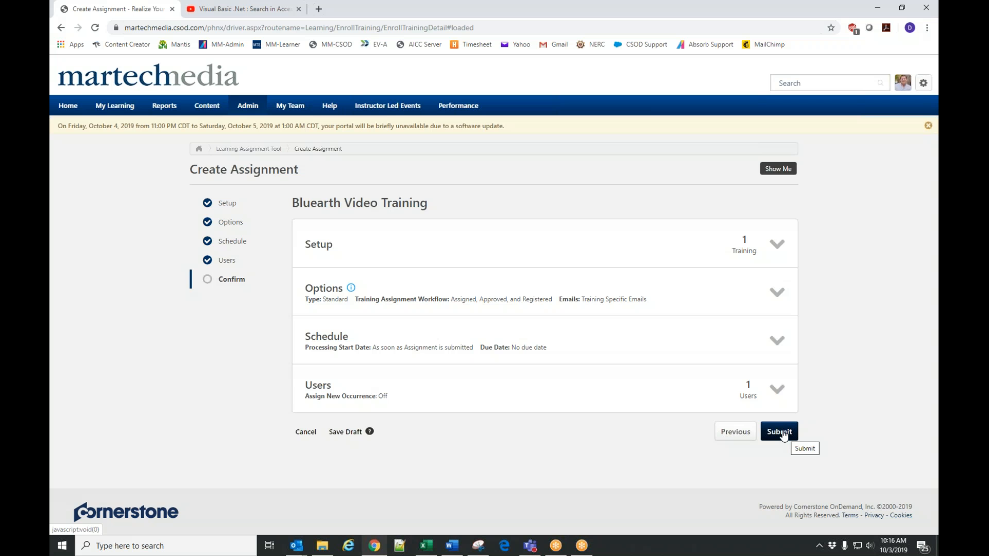
Return to the Users page and add the Bluearth - Hydro and Bluearth - Hydro Manager departments to the user criteria.
{"action": "left_click", "coordinate": [747, 435]}
{"action": "left_click", "coordinate": [330, 214]}
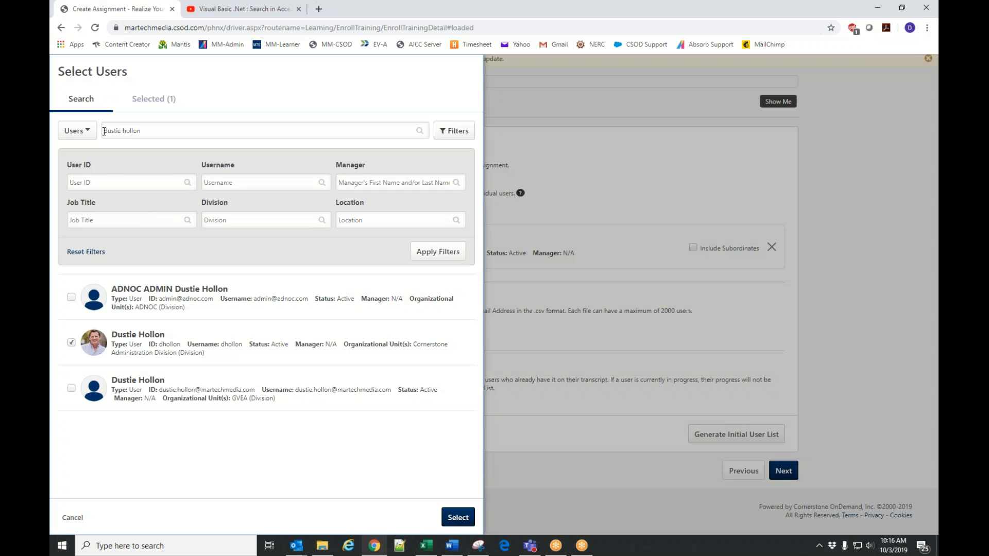
{"action": "left_click", "coordinate": [77, 131]}
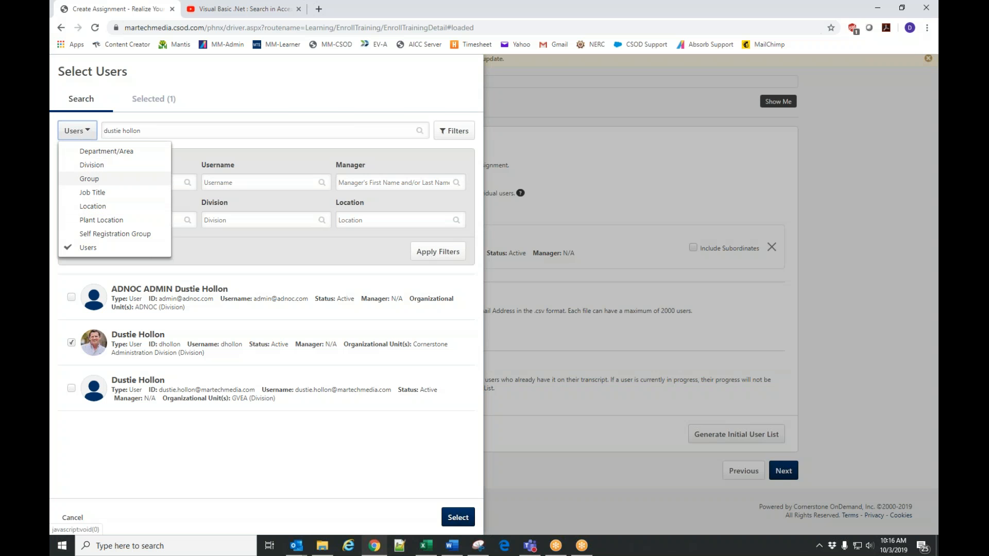
{"action": "left_click", "coordinate": [76, 132]}
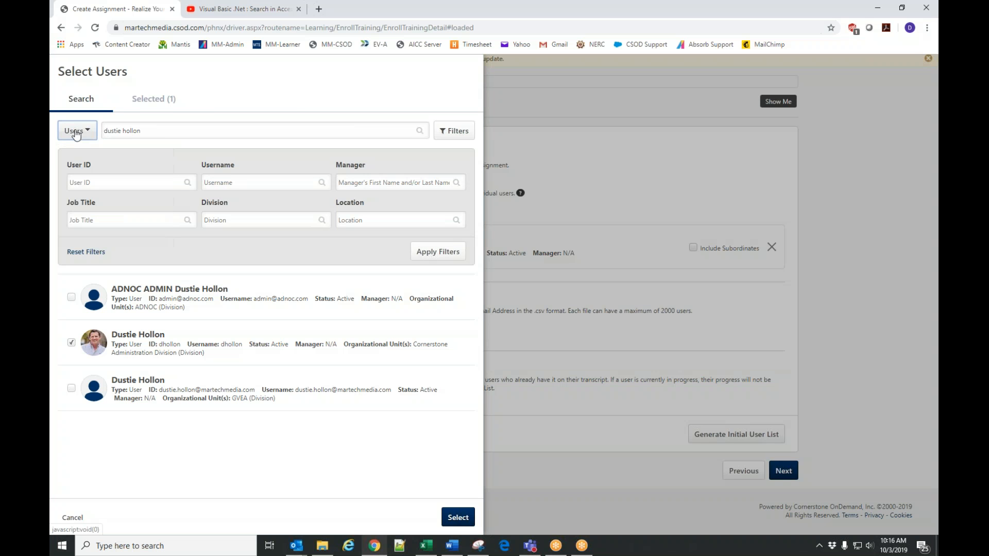
{"action": "left_click", "coordinate": [76, 132]}
{"action": "left_click", "coordinate": [103, 151]}
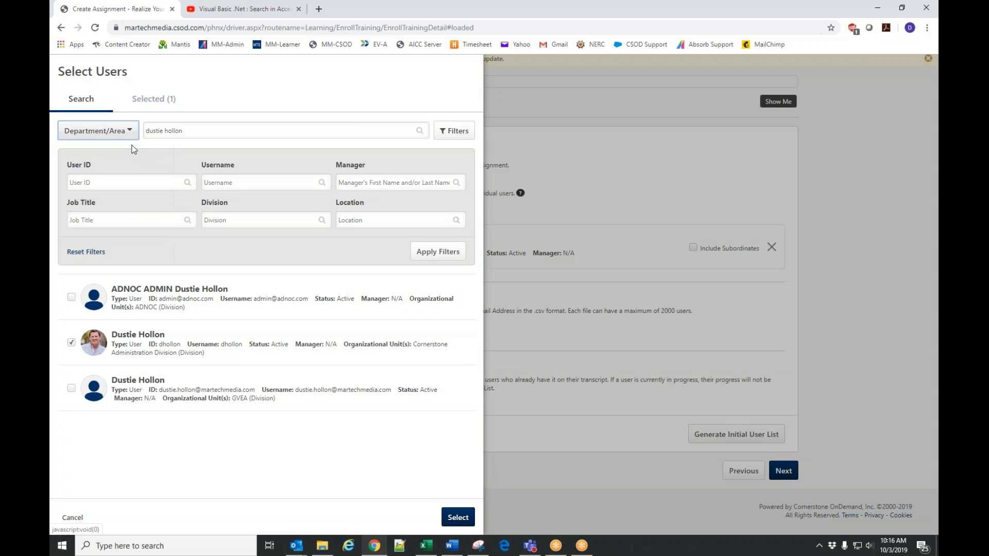
{"action": "left_click", "coordinate": [181, 132]}
{"action": "type", "text": "bluearth"}
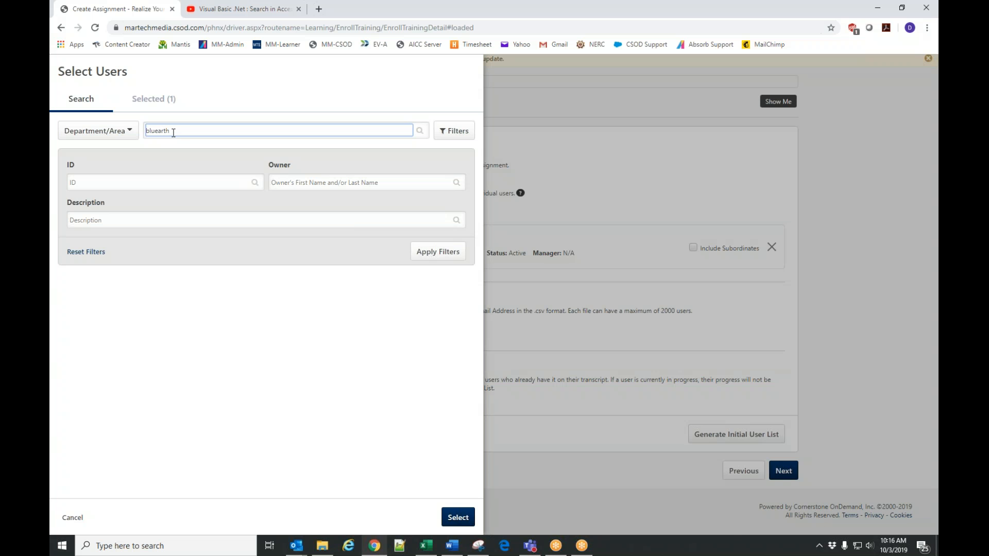
{"action": "key", "text": "Return"}
{"action": "left_click", "coordinate": [71, 297]}
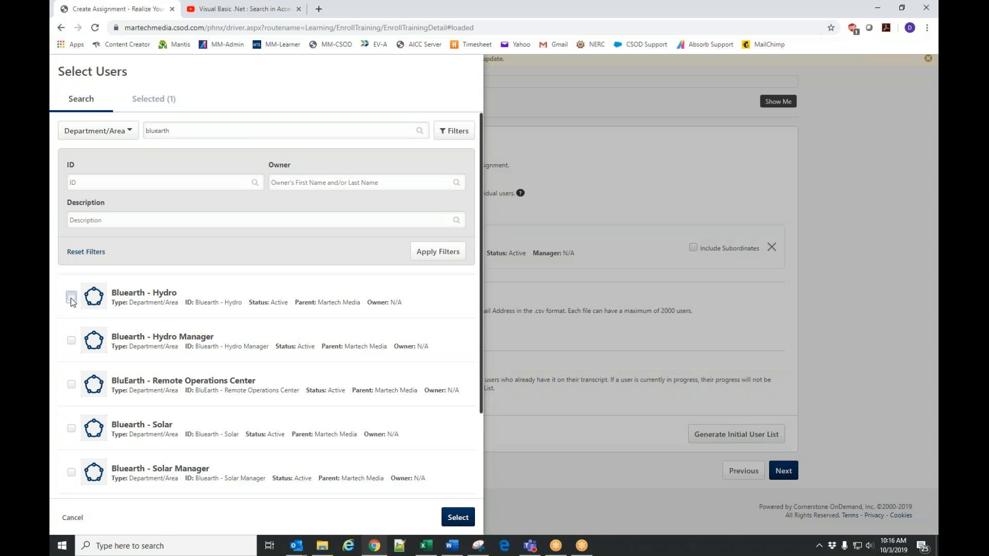
{"action": "left_click", "coordinate": [72, 342]}
{"action": "left_click", "coordinate": [458, 518]}
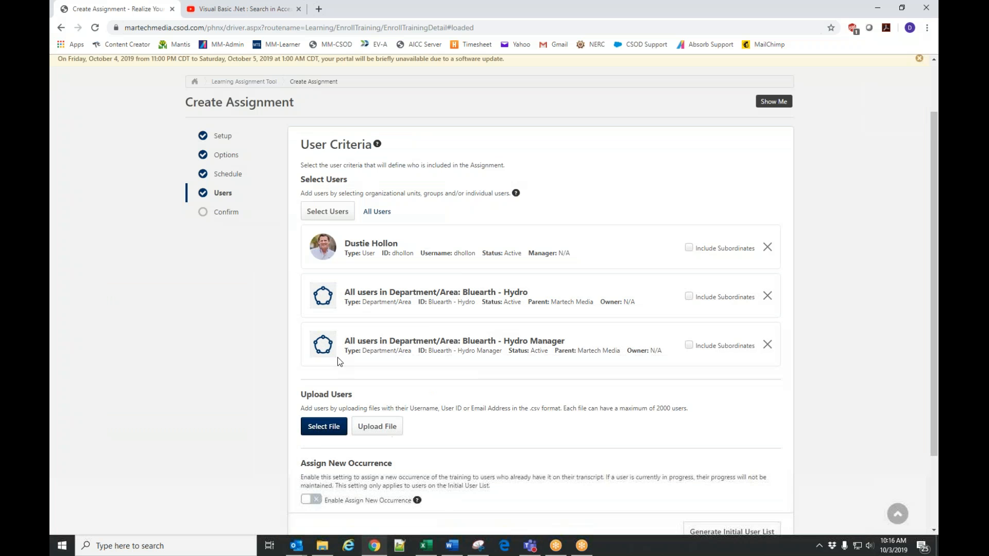
Generate the initial user list and exclude two individual department users from it.
{"action": "scroll", "coordinate": [552, 294], "scroll_direction": "down", "scroll_amount": 2}
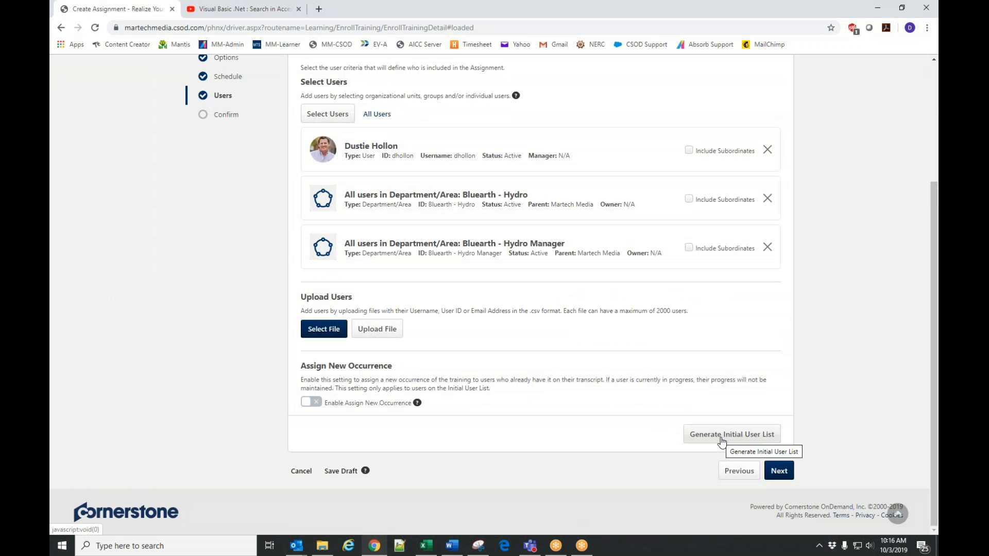
{"action": "scroll", "coordinate": [781, 371], "scroll_direction": "down", "scroll_amount": 10}
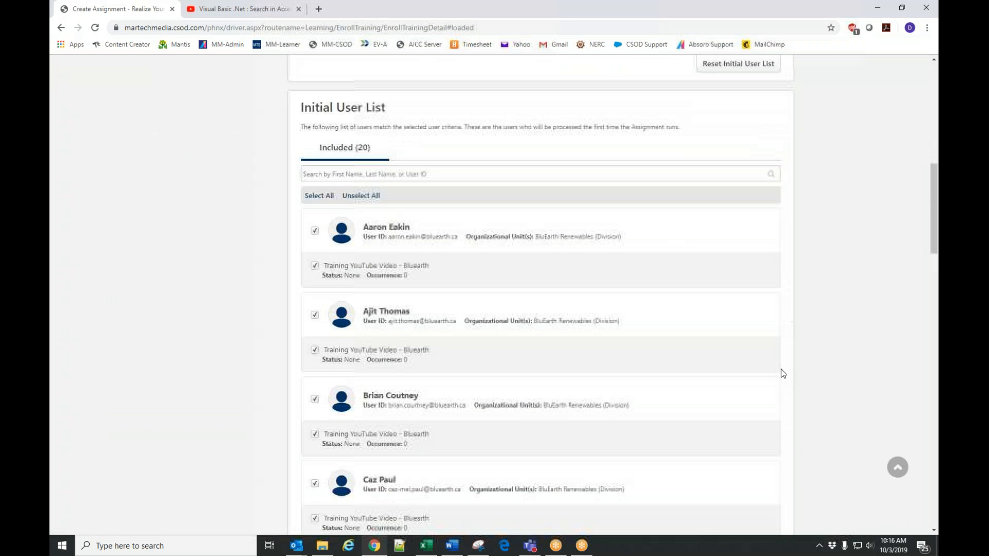
{"action": "scroll", "coordinate": [781, 370], "scroll_direction": "down", "scroll_amount": 12}
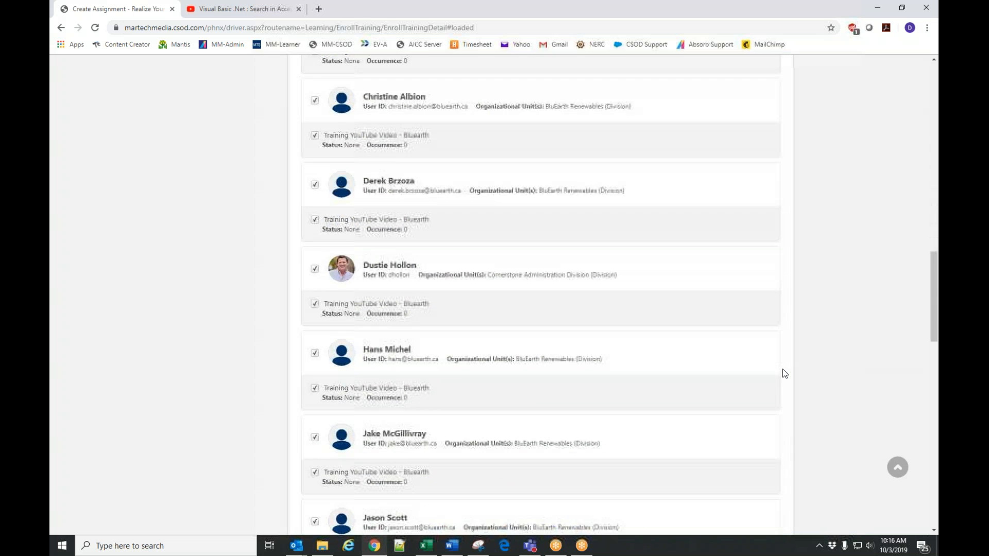
{"action": "scroll", "coordinate": [783, 370], "scroll_direction": "down", "scroll_amount": 3}
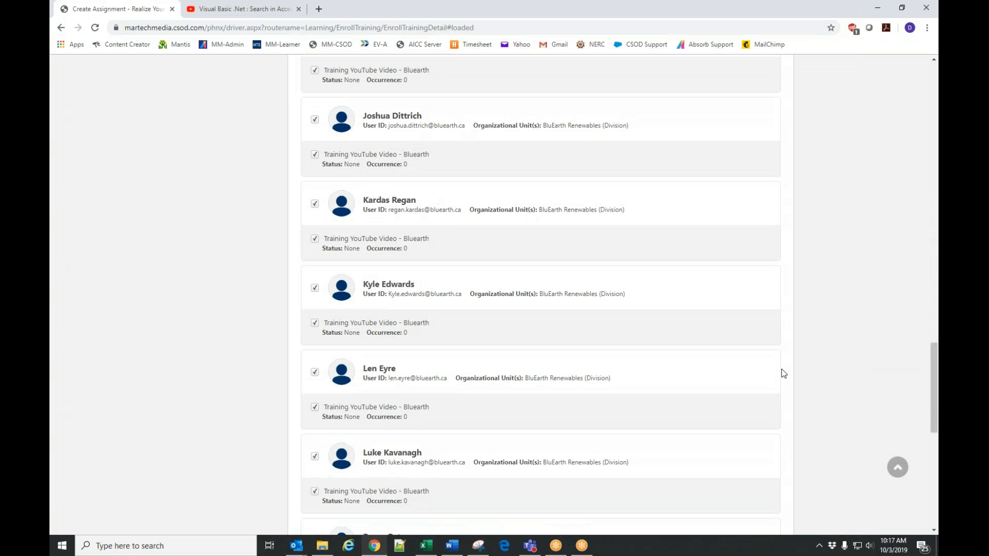
{"action": "left_click", "coordinate": [315, 204]}
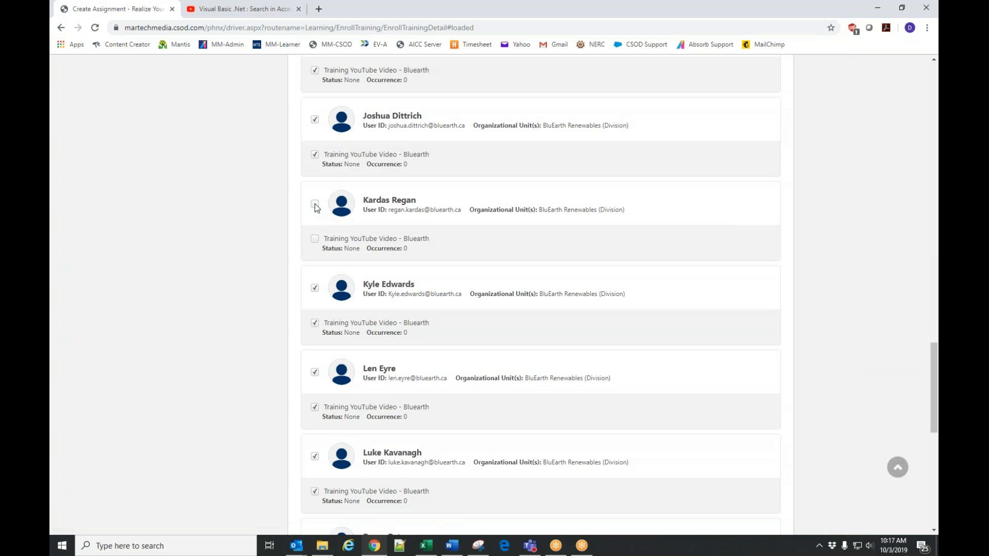
{"action": "left_click", "coordinate": [315, 372]}
{"action": "scroll", "coordinate": [532, 376], "scroll_direction": "down", "scroll_amount": 10}
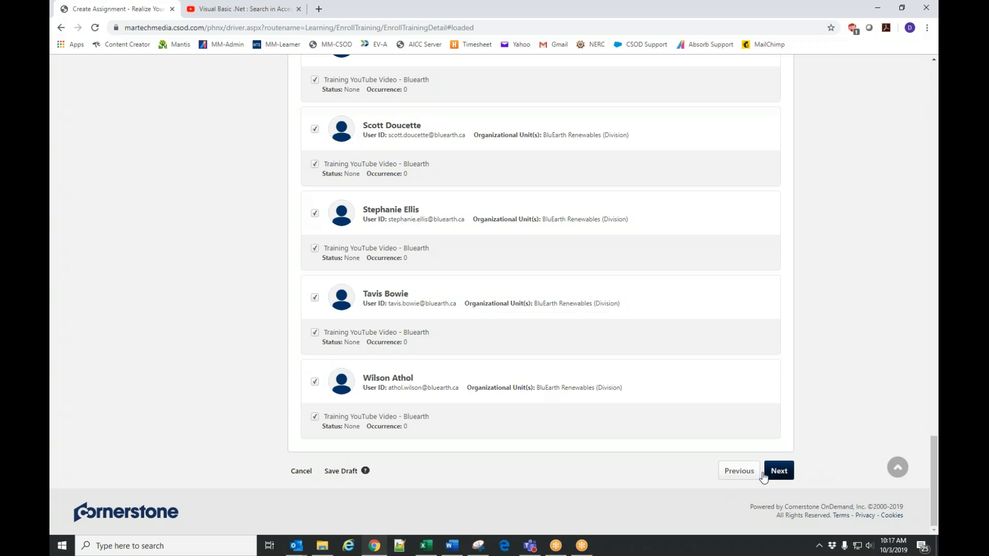
Remove the Bluearth - Hydro and Bluearth - Hydro Manager departments from the user criteria.
{"action": "scroll", "coordinate": [610, 413], "scroll_direction": "up", "scroll_amount": 20}
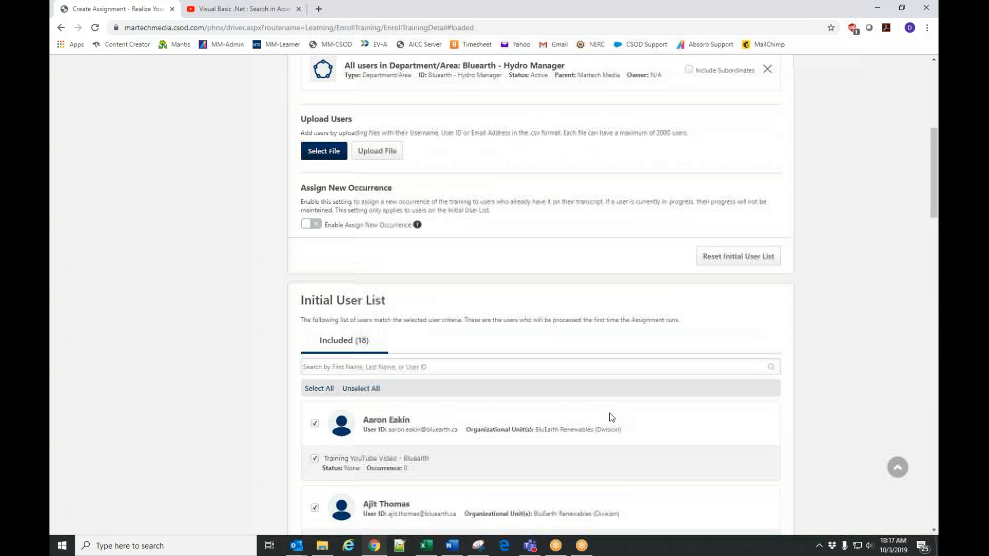
{"action": "scroll", "coordinate": [611, 415], "scroll_direction": "up", "scroll_amount": 4}
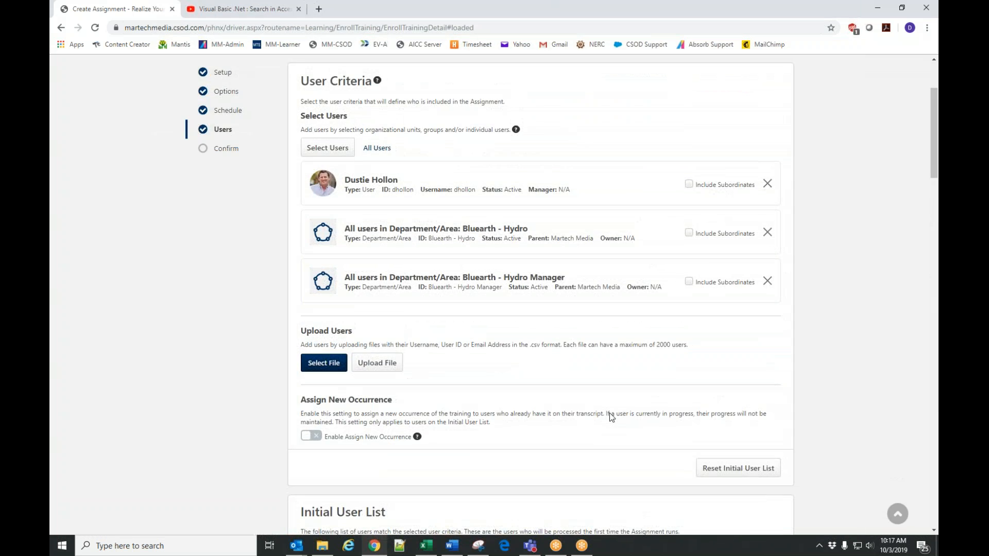
{"action": "left_click", "coordinate": [766, 281]}
{"action": "left_click", "coordinate": [768, 264]}
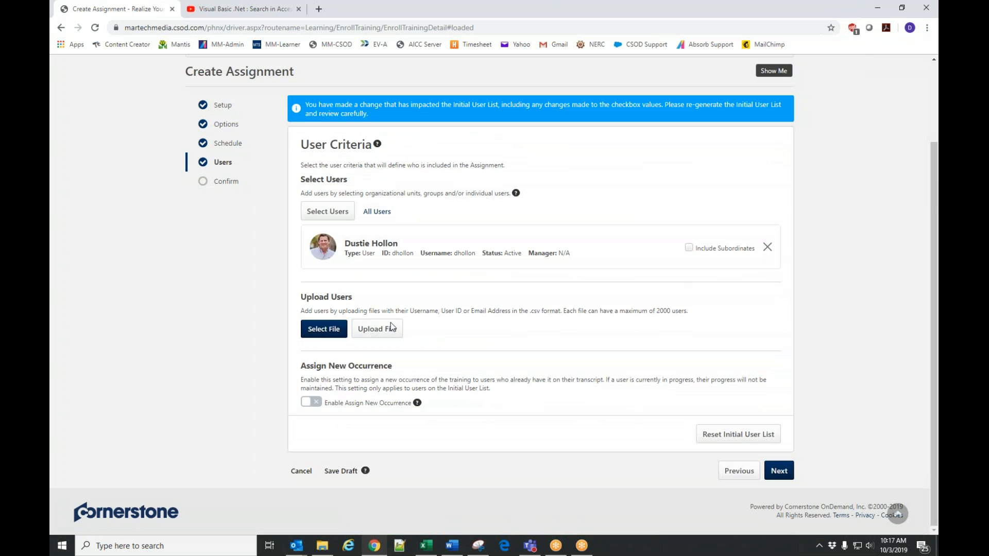
Regenerate the initial user list for the single selected user and submit the Bluearth Video Training assignment.
{"action": "left_click", "coordinate": [739, 436]}
{"action": "scroll", "coordinate": [654, 380], "scroll_direction": "down", "scroll_amount": 4}
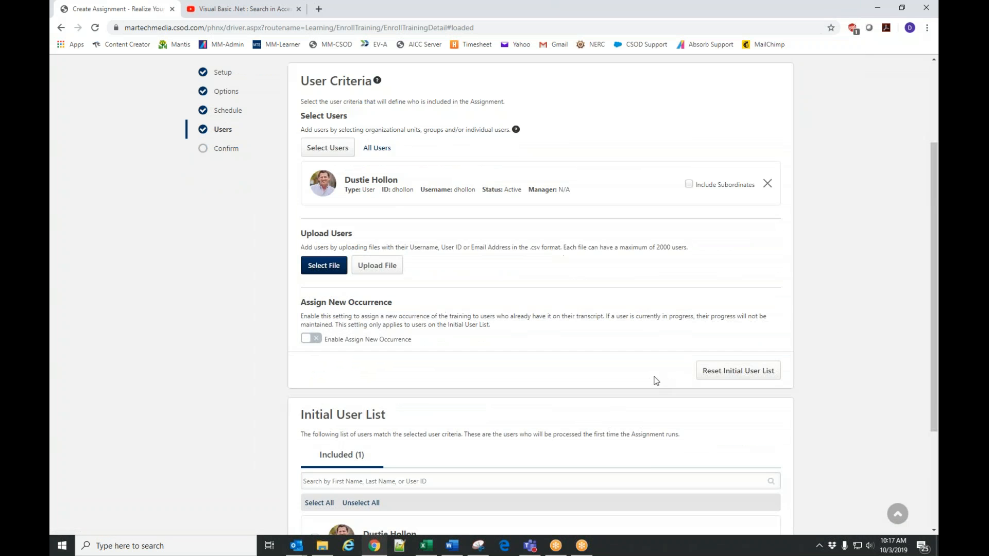
{"action": "left_click", "coordinate": [787, 471]}
{"action": "left_click", "coordinate": [784, 432]}
{"action": "left_click", "coordinate": [610, 227]}
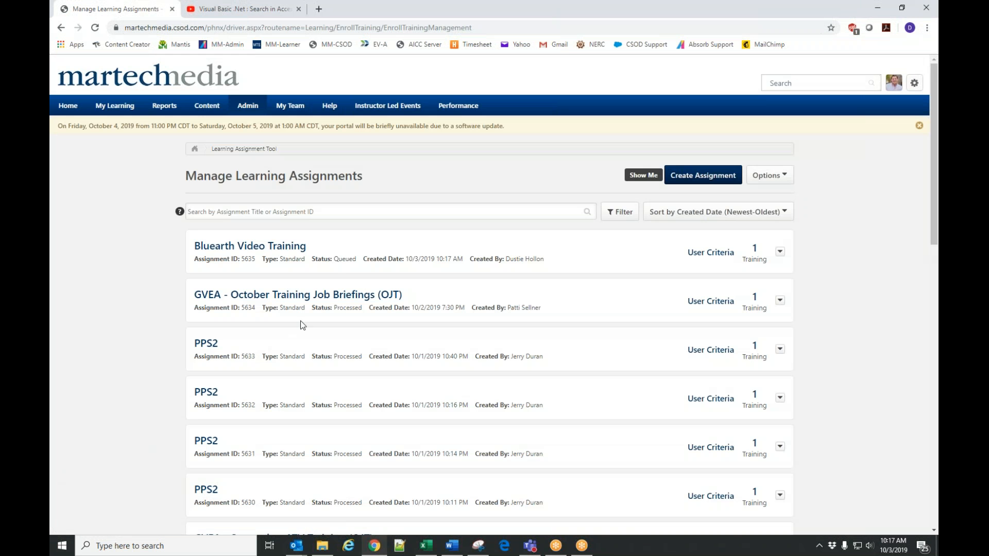
Search the portal for "bluearth", look through the results, and return to the learning assignments list.
{"action": "double_click", "coordinate": [340, 258]}
{"action": "left_click", "coordinate": [113, 299]}
{"action": "left_click", "coordinate": [95, 29]}
{"action": "type", "text": "bluearth"}
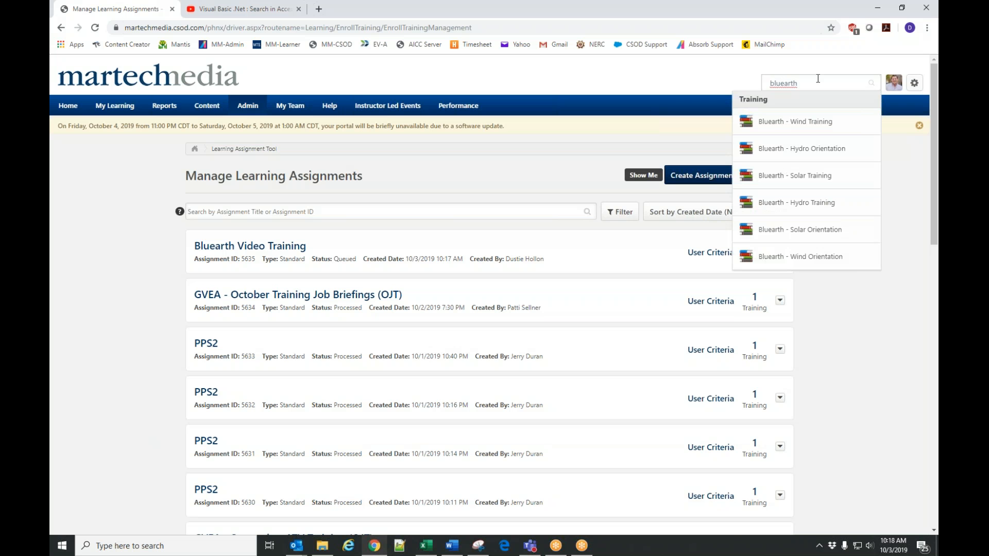
{"action": "key", "text": "Return"}
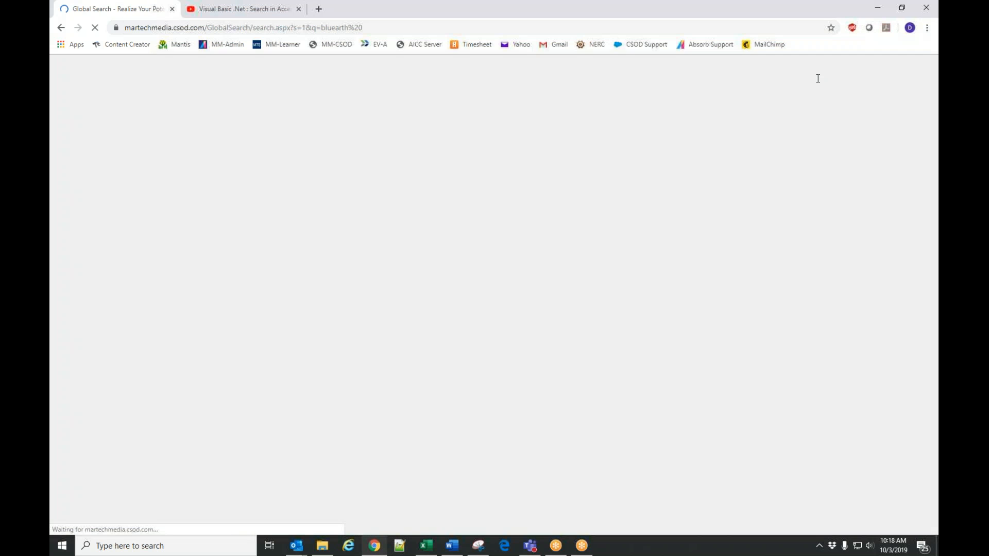
{"action": "scroll", "coordinate": [599, 334], "scroll_direction": "down", "scroll_amount": 5}
{"action": "scroll", "coordinate": [682, 369], "scroll_direction": "up", "scroll_amount": 5}
{"action": "key", "text": "alt+Left"}
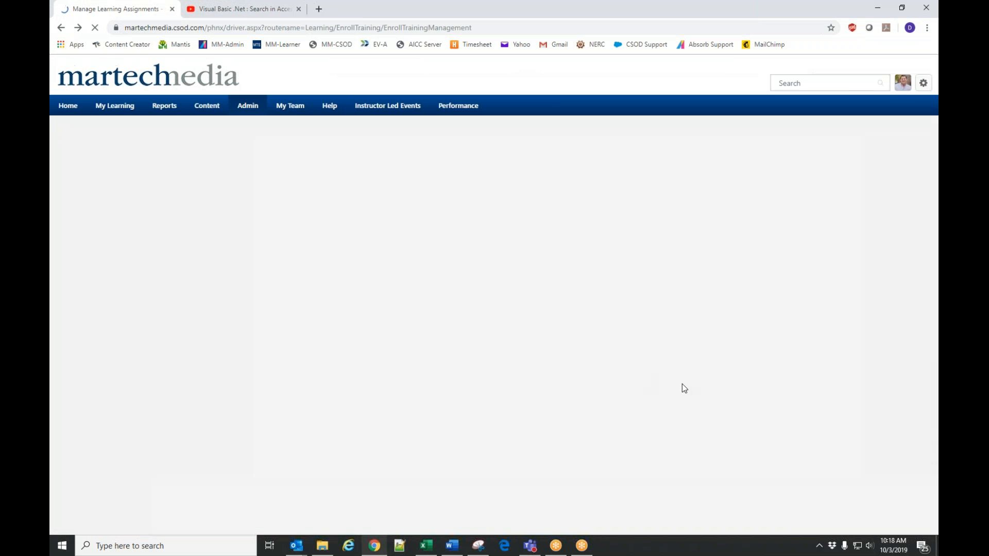
Refresh the learning assignments list to check the processing status of the Bluearth Video Training assignment.
{"action": "left_click", "coordinate": [95, 27]}
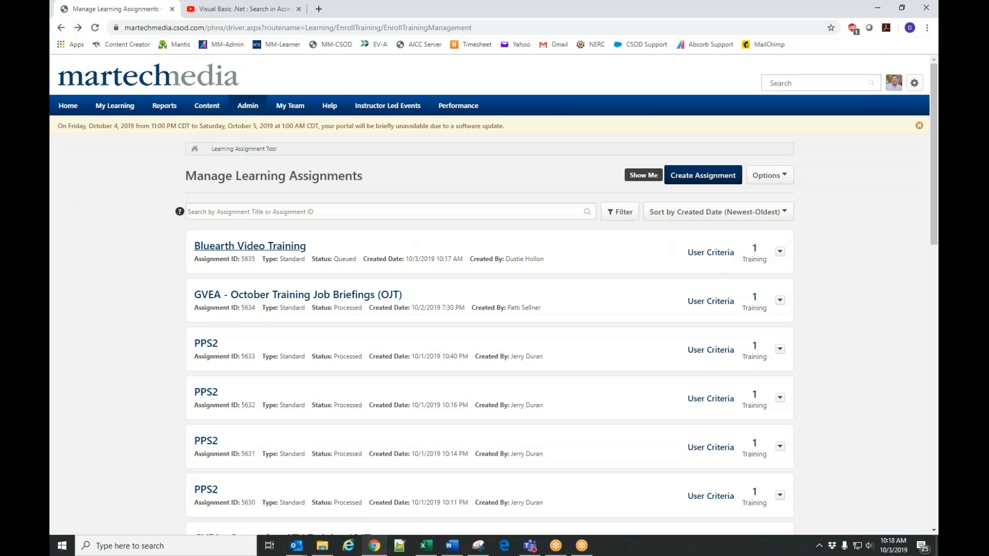
{"action": "mouse_move", "coordinate": [245, 111]}
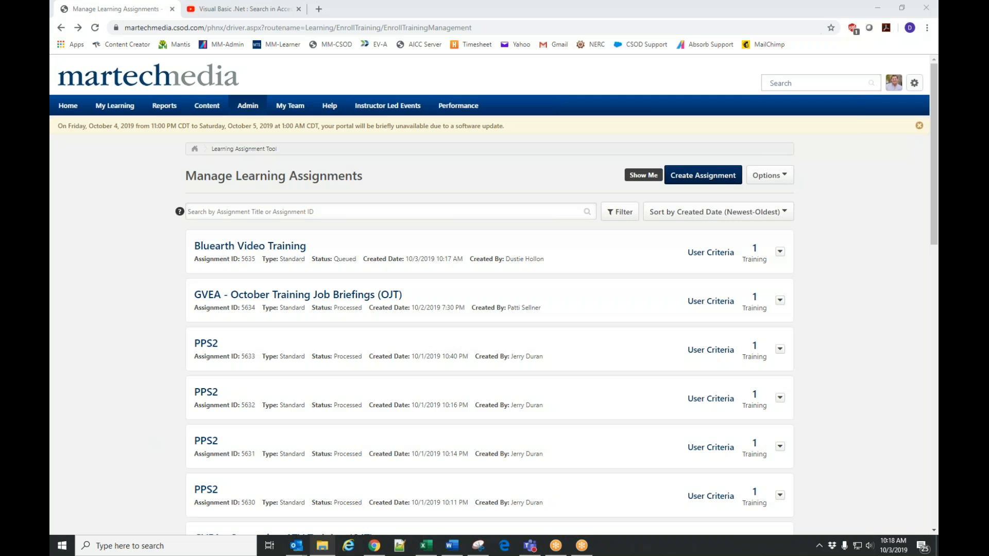
{"action": "scroll", "coordinate": [850, 192], "scroll_direction": "down", "scroll_amount": 1}
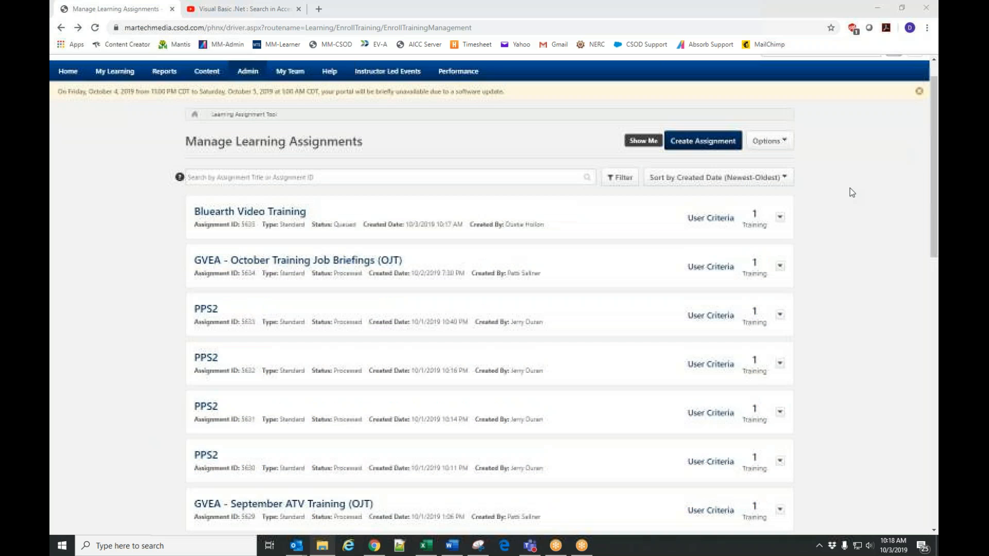
{"action": "scroll", "coordinate": [141, 153], "scroll_direction": "up", "scroll_amount": 1}
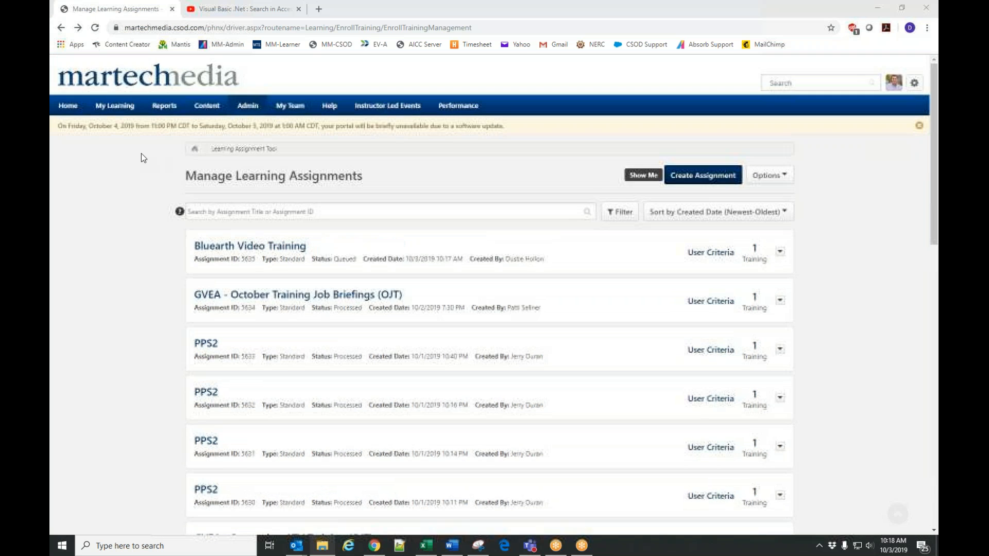
{"action": "left_click", "coordinate": [94, 28]}
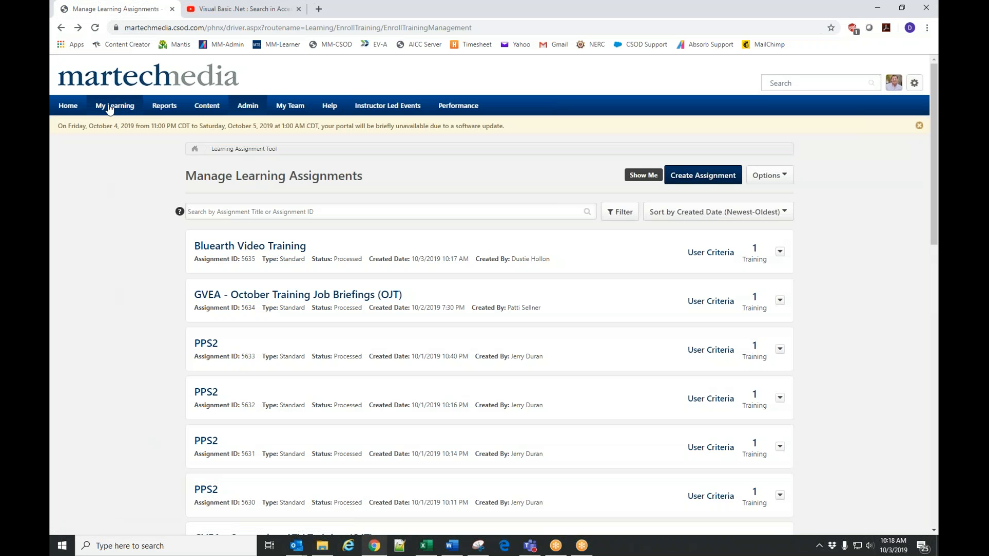
Open your own transcript and launch Training YouTube Video - Bluearth, closing the video window after viewing it.
{"action": "mouse_move", "coordinate": [109, 105]}
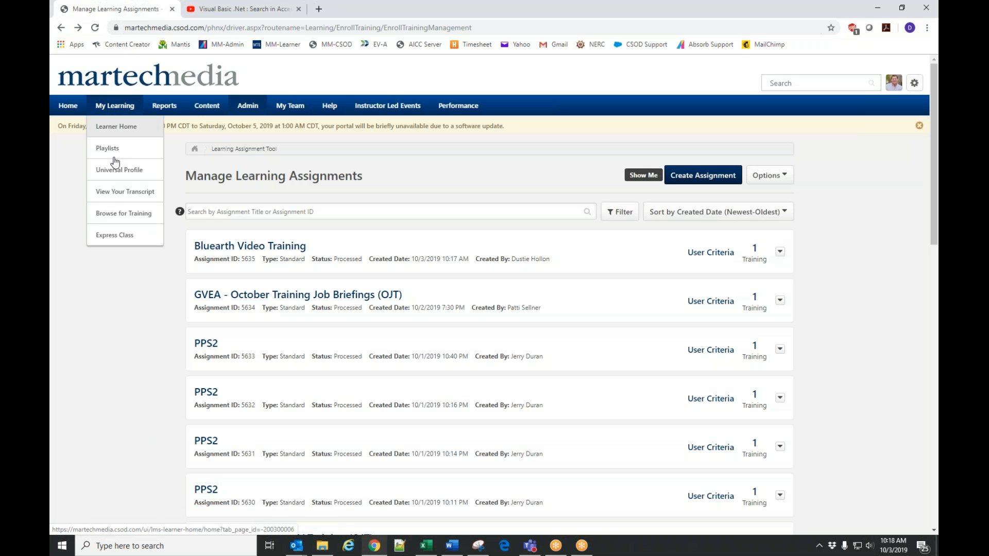
{"action": "left_click", "coordinate": [123, 192]}
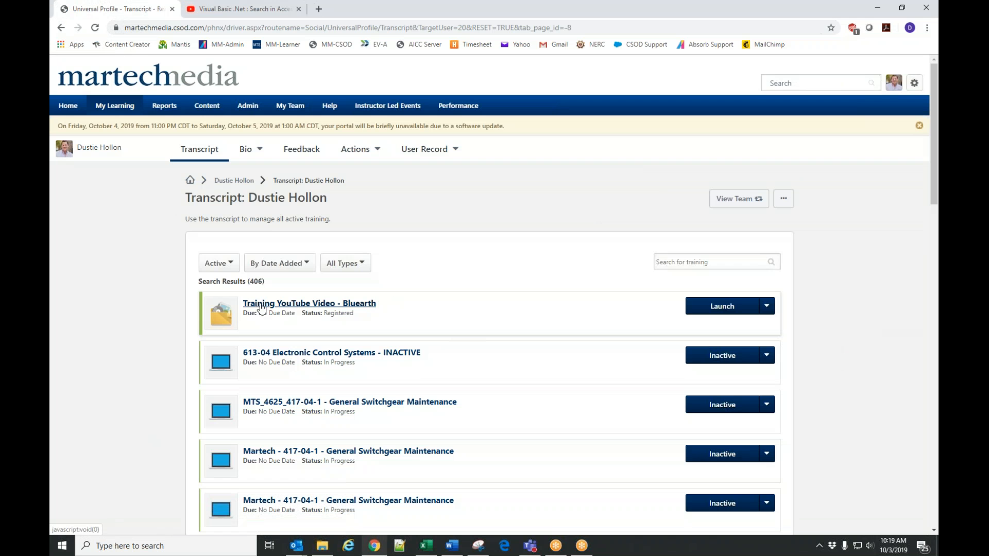
{"action": "left_click", "coordinate": [752, 313]}
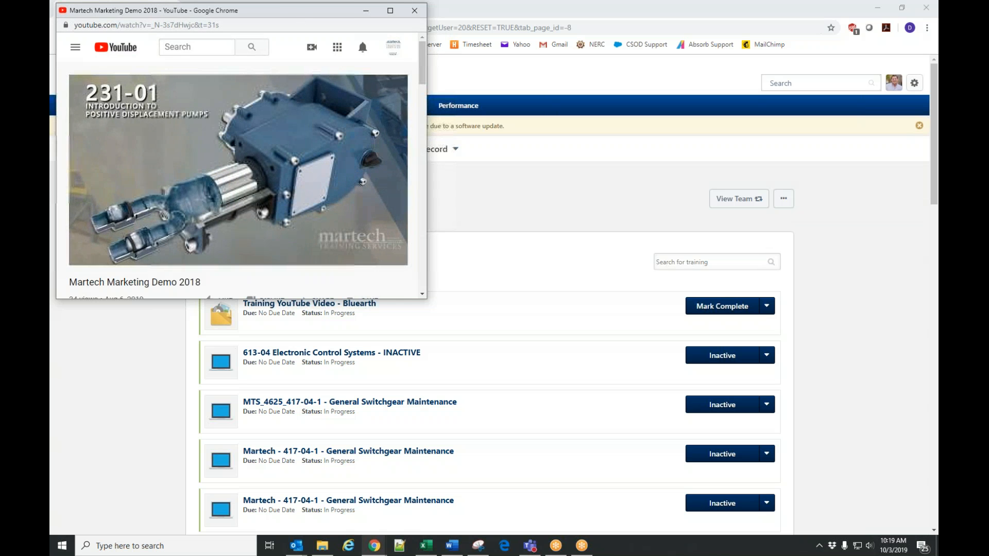
{"action": "left_click", "coordinate": [410, 11]}
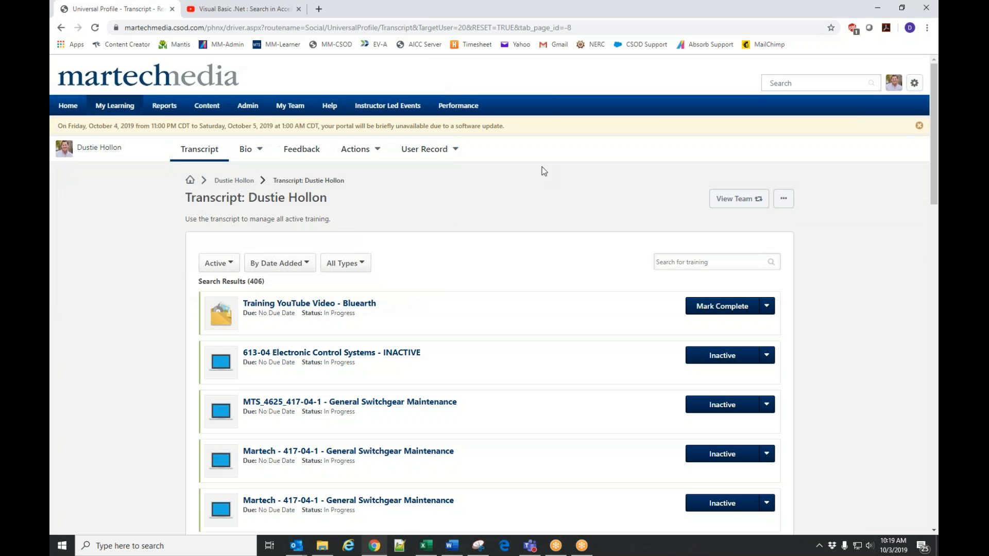
Mark Training YouTube Video - Bluearth complete and filter the transcript to Completed training.
{"action": "left_click", "coordinate": [715, 311]}
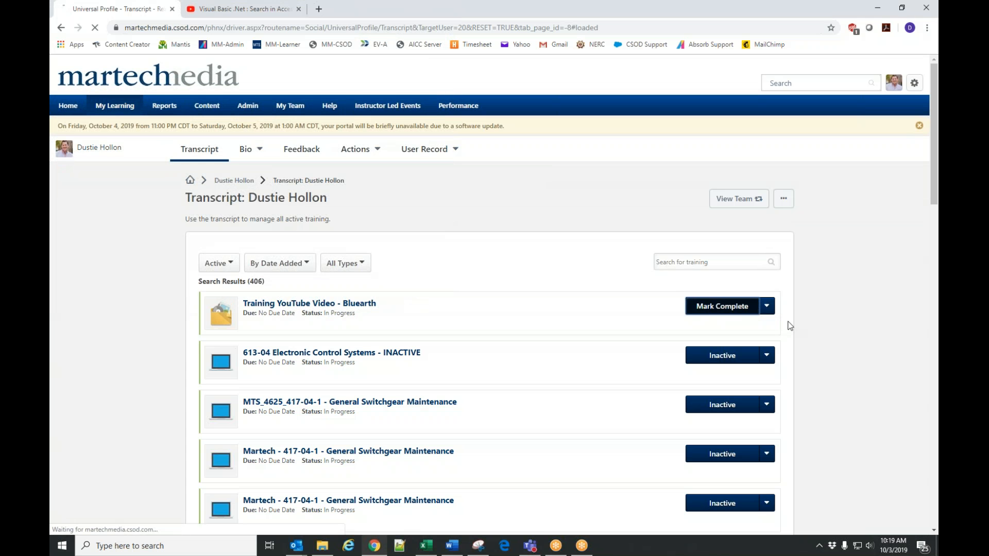
{"action": "left_click", "coordinate": [216, 263]}
{"action": "left_click", "coordinate": [229, 296]}
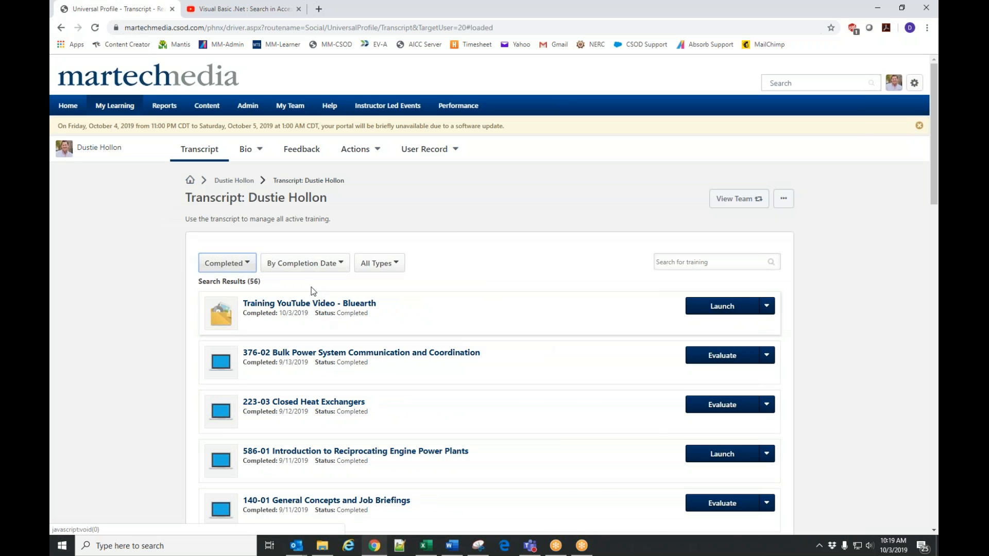
Open the Videos administration from the catalog management page and start creating a video course.
{"action": "mouse_move", "coordinate": [250, 110]}
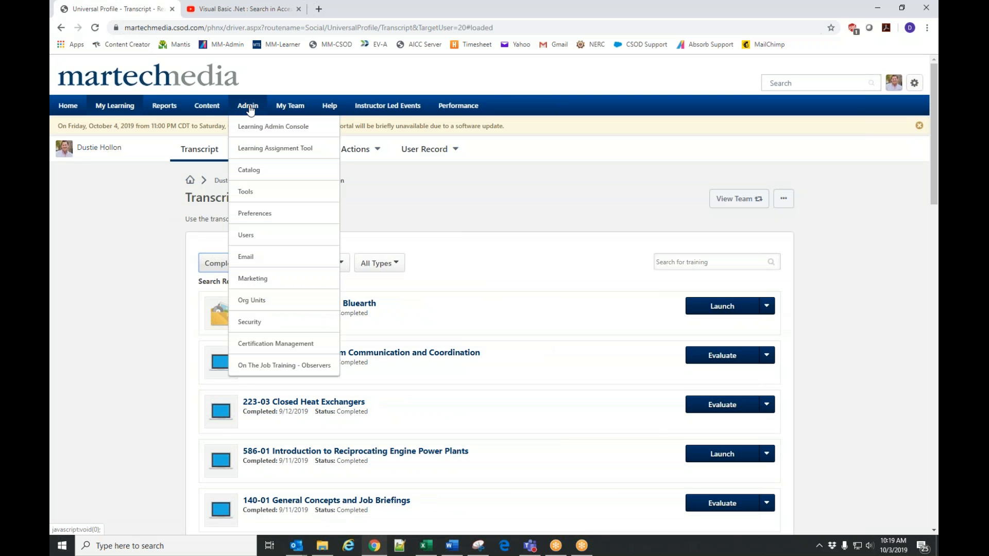
{"action": "left_click", "coordinate": [250, 172]}
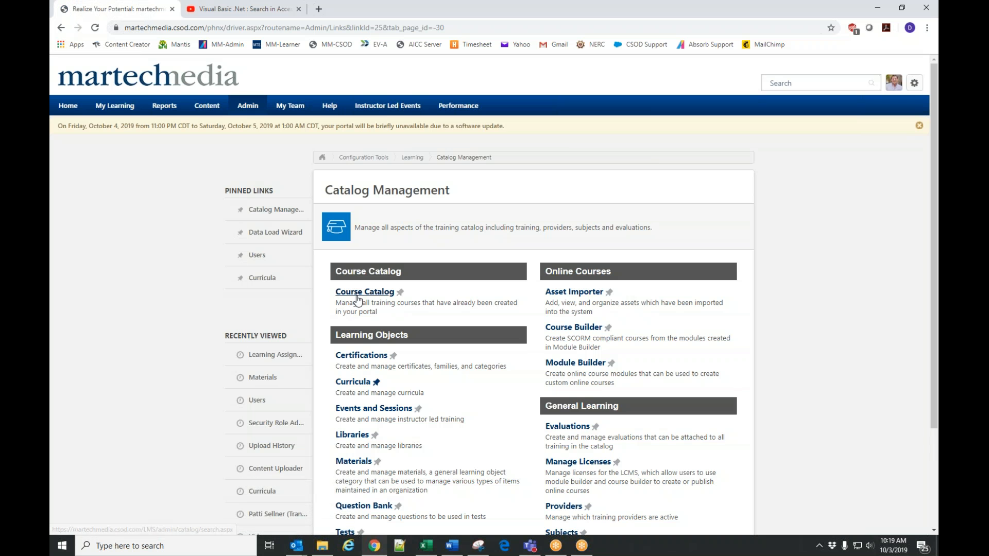
{"action": "scroll", "coordinate": [365, 388], "scroll_direction": "down", "scroll_amount": 3}
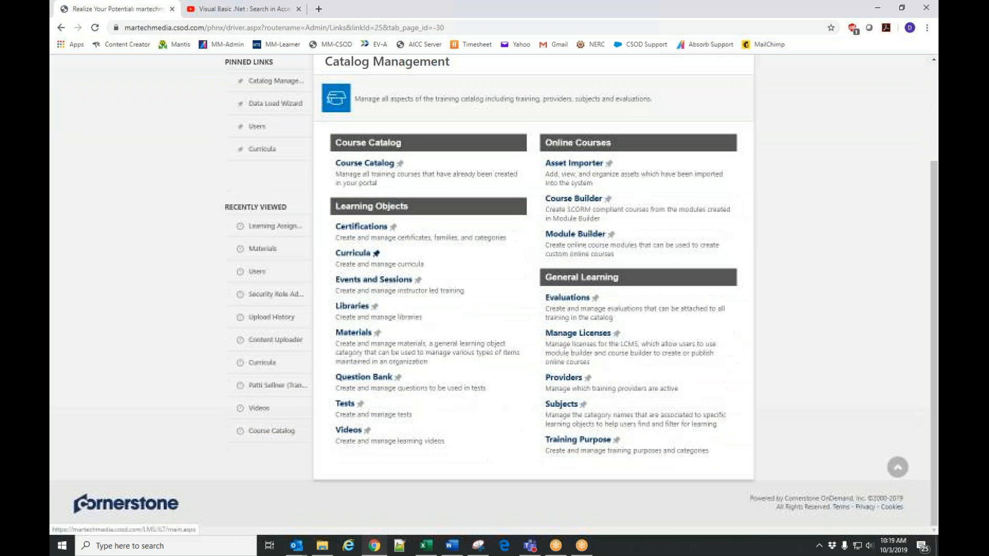
{"action": "left_click", "coordinate": [351, 431]}
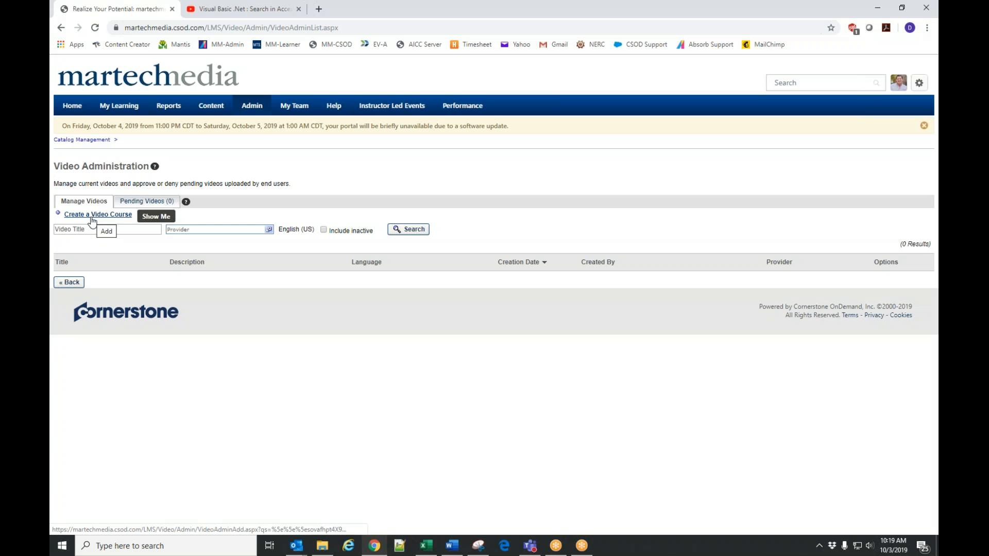
{"action": "left_click", "coordinate": [92, 219]}
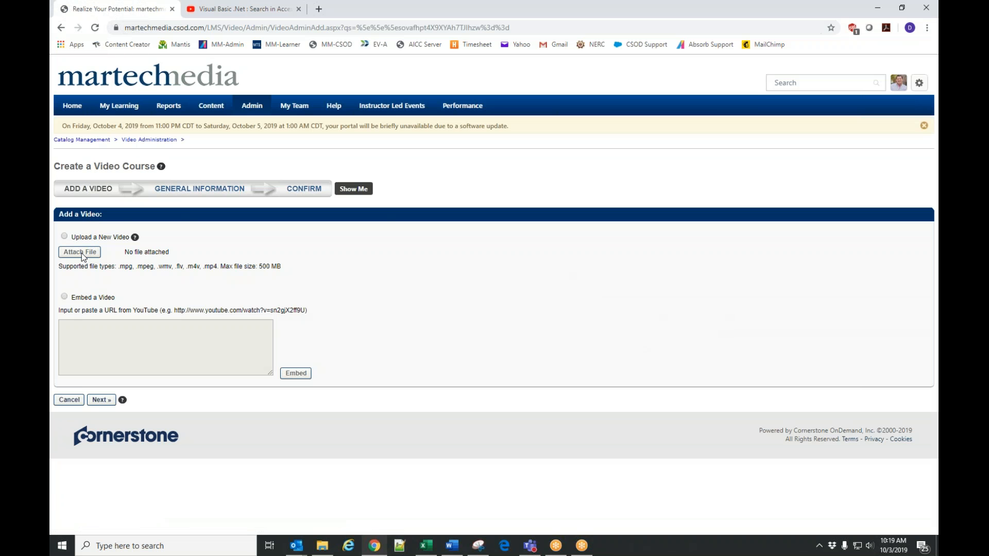
Choose to upload a new video and attach the file 364444_05_01_XR15_value.mp4 to the video course.
{"action": "left_click", "coordinate": [77, 238]}
{"action": "left_click", "coordinate": [80, 252]}
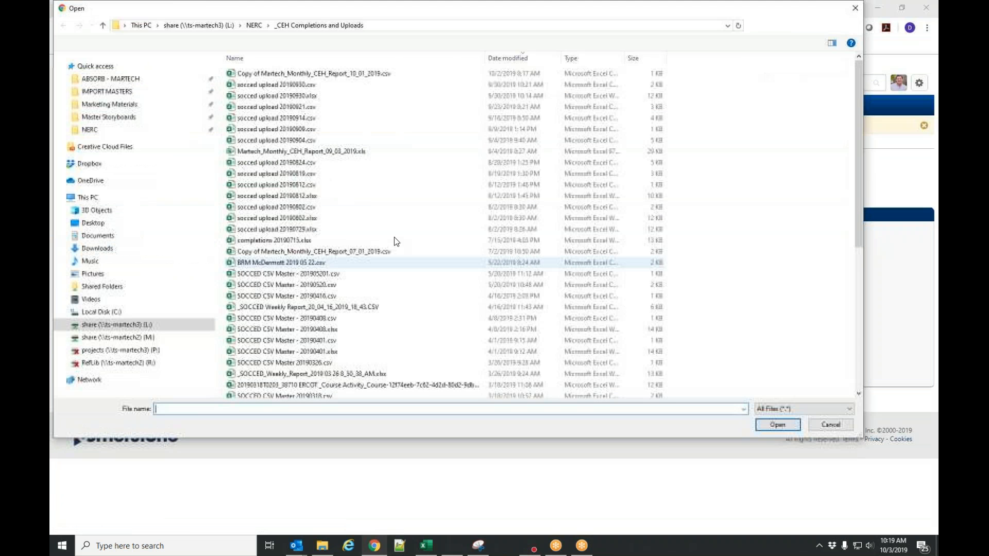
{"action": "left_click_drag", "start_coordinate": [248, 16], "coordinate": [314, 69]}
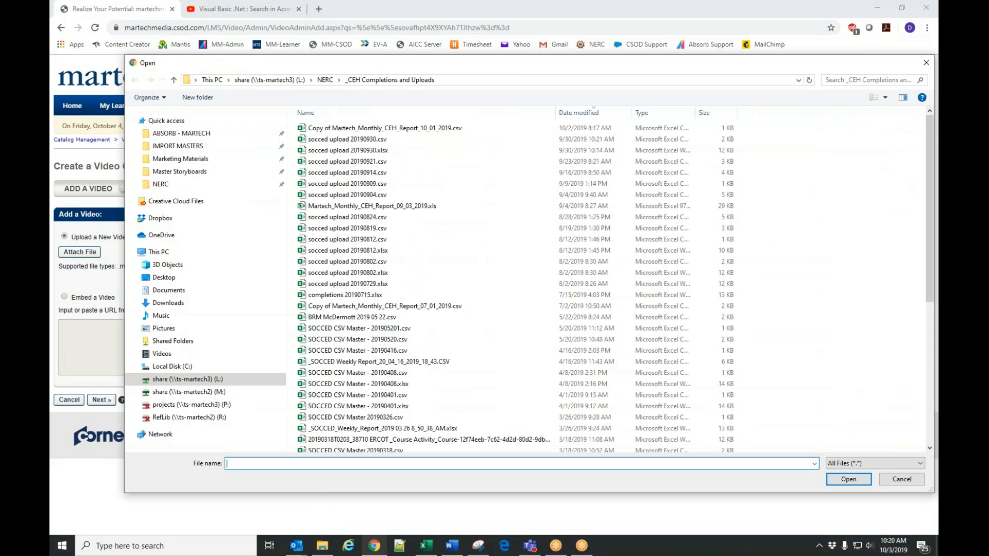
{"action": "key", "text": "super+e"}
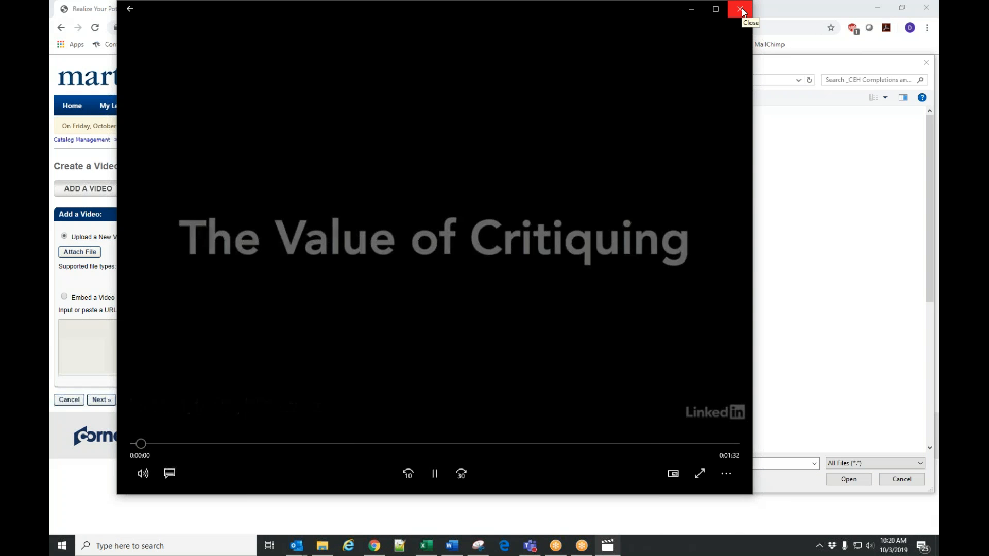
{"action": "left_click", "coordinate": [741, 9]}
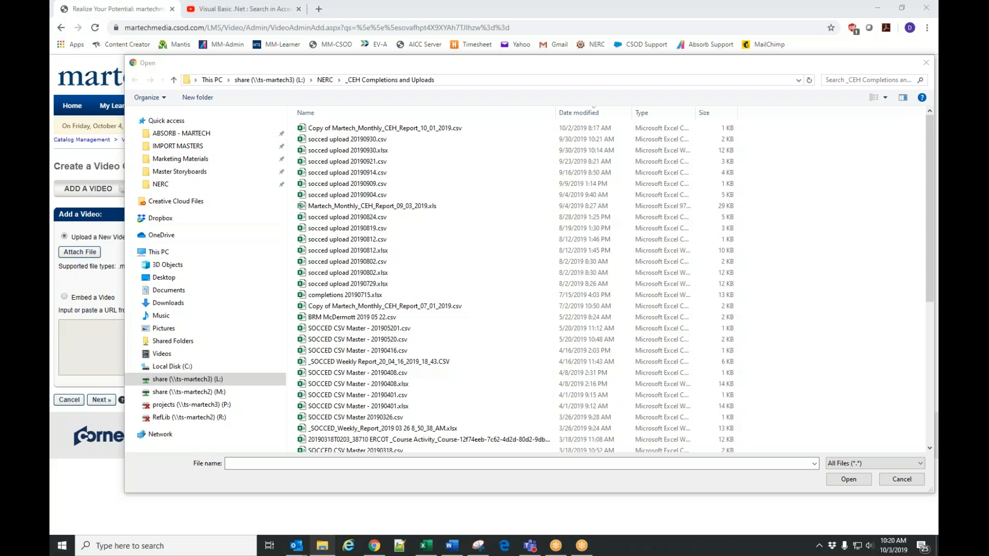
{"action": "left_click", "coordinate": [251, 474]}
{"action": "type", "text": "\"M:\\_3D & Graphics SOURCE FILES\\TUTORIALS( video and web)\\Tutorials\\composition\\364444_05_01_XR15_value.mp4\""}
{"action": "left_click", "coordinate": [849, 480]}
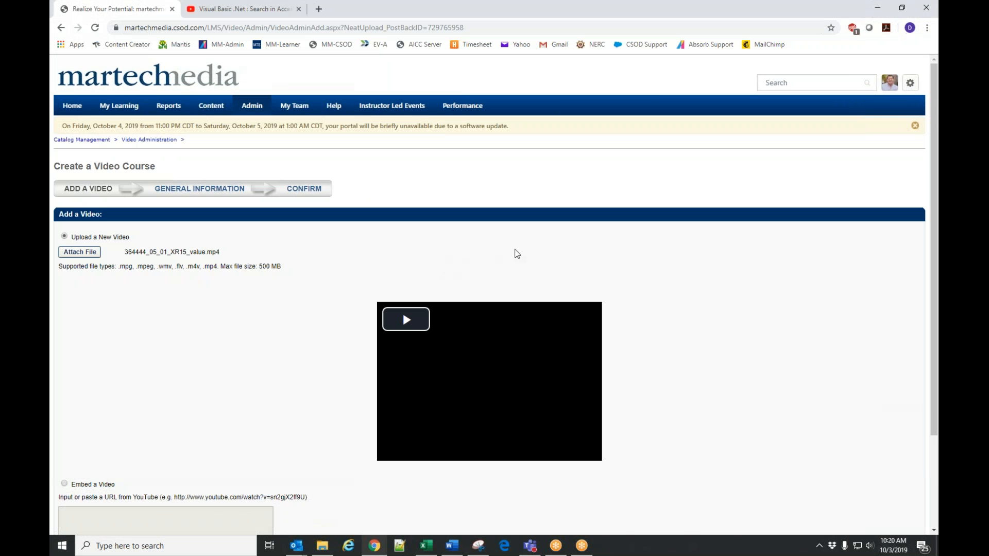
Read the online help on adding a video to a video course, covering file upload and YouTube embedding, and return to the course form.
{"action": "scroll", "coordinate": [593, 274], "scroll_direction": "down", "scroll_amount": 3}
{"action": "scroll", "coordinate": [593, 274], "scroll_direction": "up", "scroll_amount": 3}
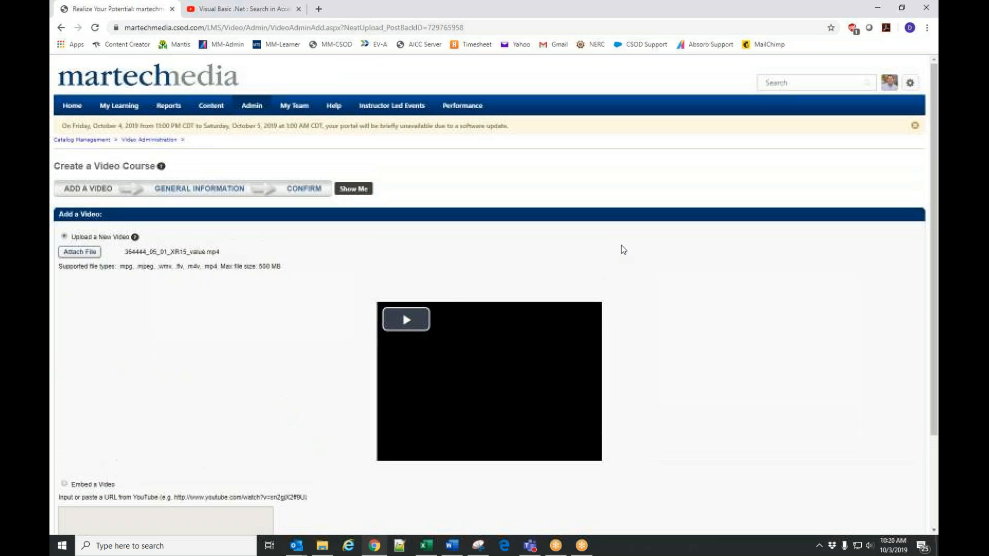
{"action": "mouse_move", "coordinate": [922, 83]}
{"action": "left_click", "coordinate": [890, 118]}
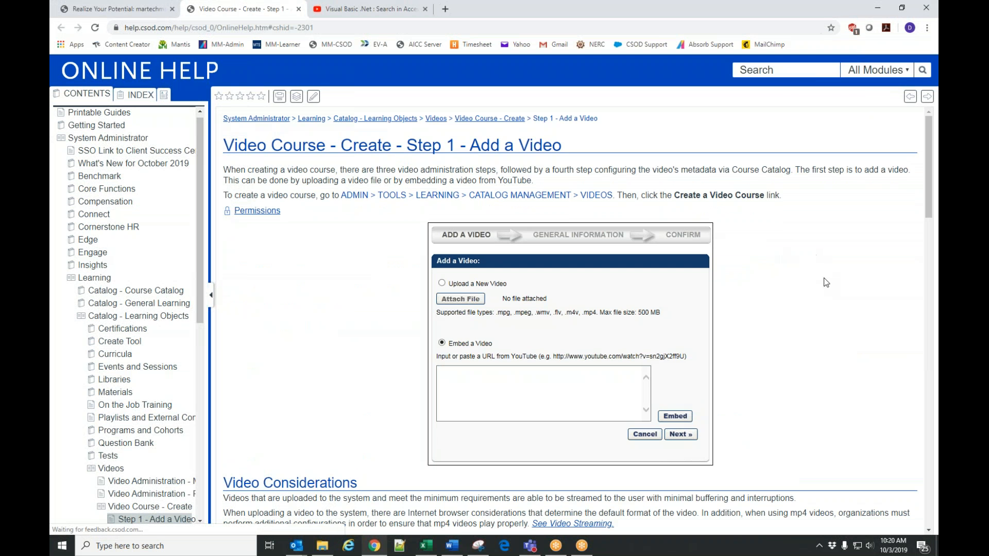
{"action": "scroll", "coordinate": [825, 274], "scroll_direction": "down", "scroll_amount": 4}
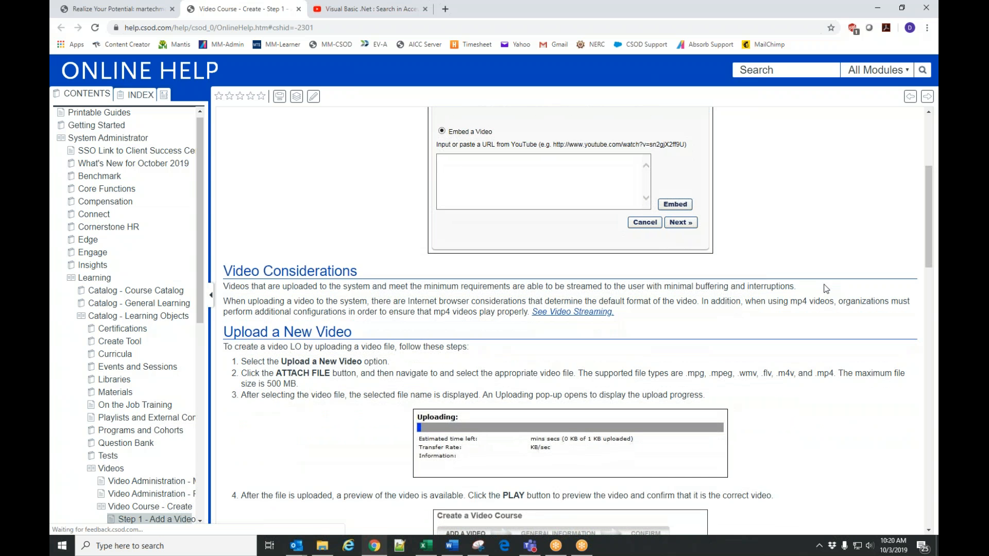
{"action": "scroll", "coordinate": [827, 327], "scroll_direction": "down", "scroll_amount": 4}
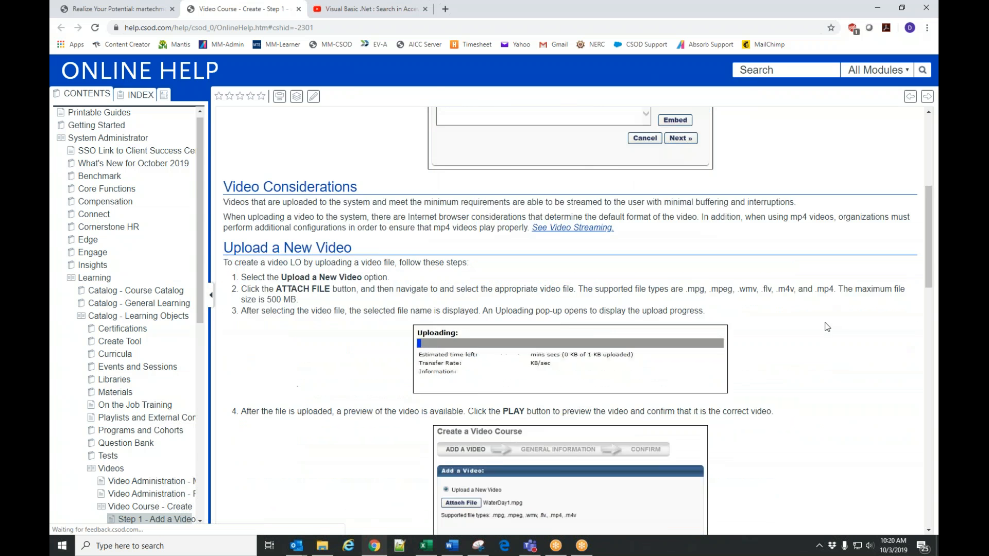
{"action": "scroll", "coordinate": [827, 327], "scroll_direction": "down", "scroll_amount": 7}
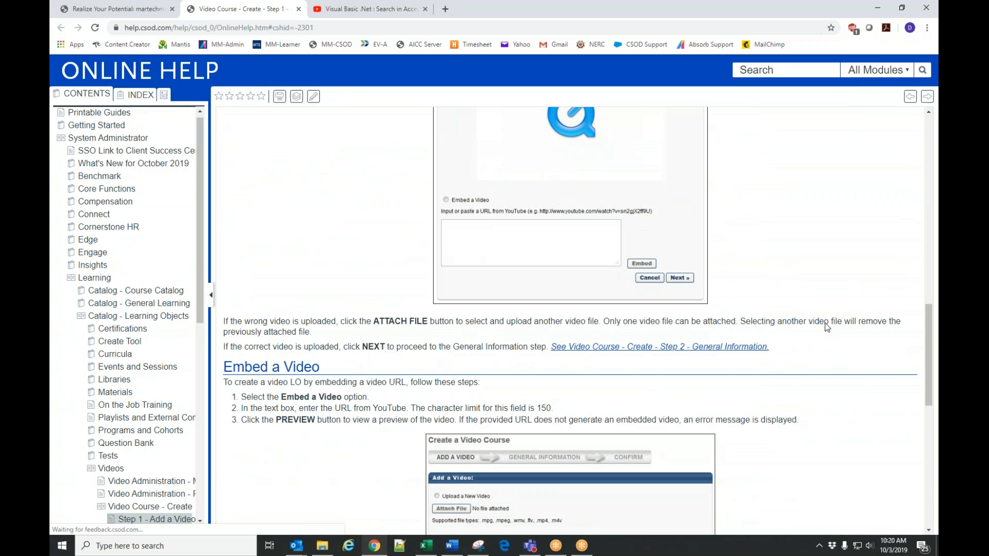
{"action": "scroll", "coordinate": [827, 328], "scroll_direction": "down", "scroll_amount": 4}
{"action": "scroll", "coordinate": [827, 327], "scroll_direction": "up", "scroll_amount": 18}
{"action": "left_click", "coordinate": [157, 13]}
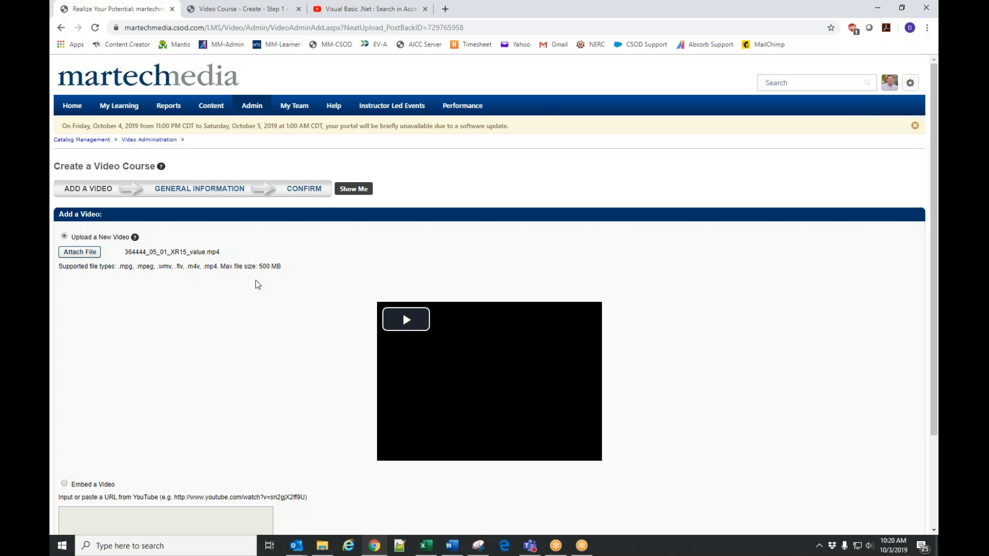
Play the preview of the uploaded video and proceed from the Add a Video stage of the video course.
{"action": "scroll", "coordinate": [214, 316], "scroll_direction": "down", "scroll_amount": 3}
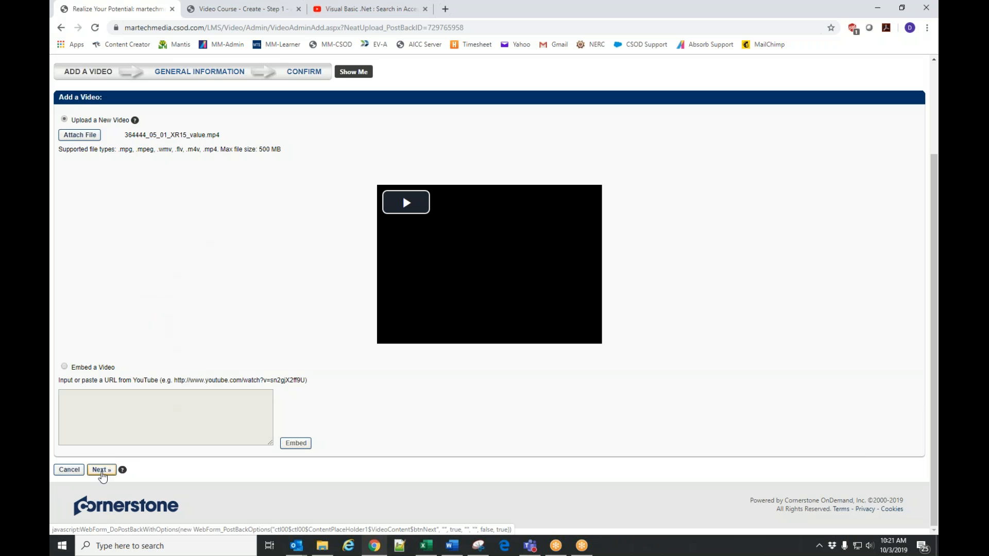
{"action": "left_click", "coordinate": [102, 471]}
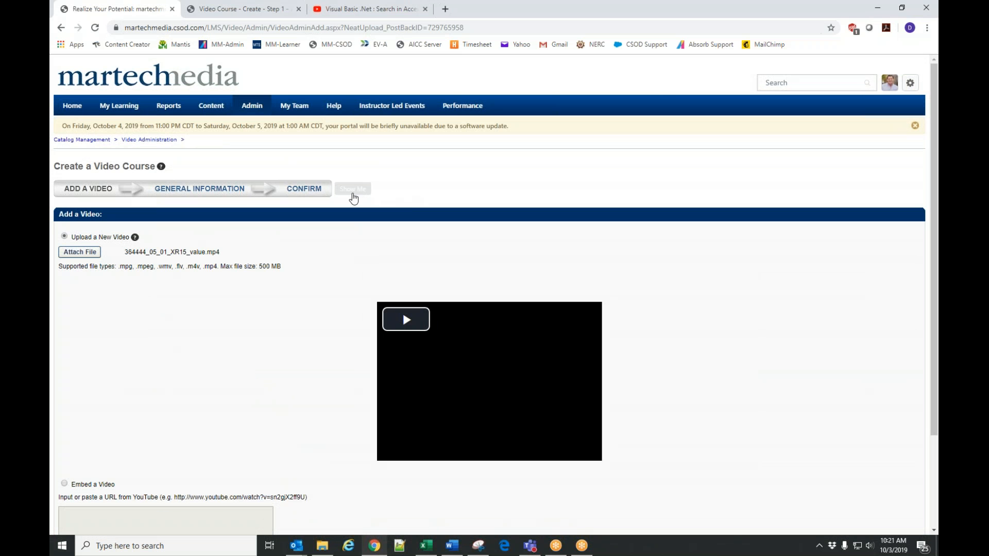
{"action": "scroll", "coordinate": [175, 394], "scroll_direction": "down", "scroll_amount": 3}
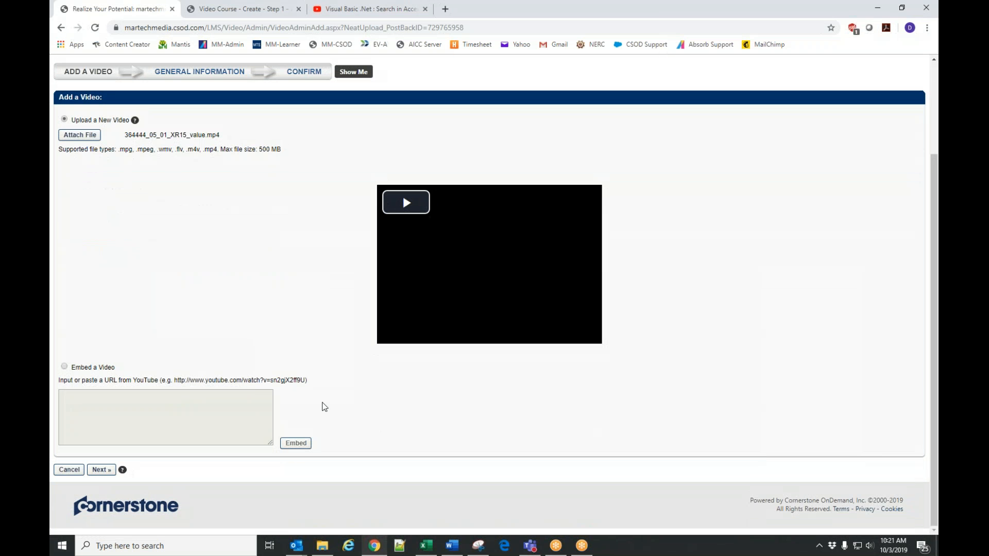
{"action": "left_click", "coordinate": [405, 203]}
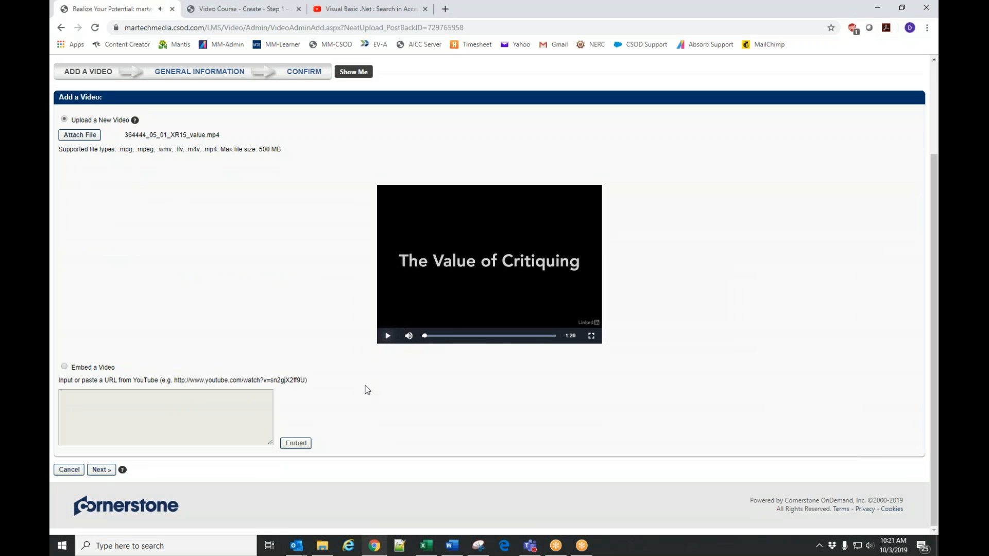
{"action": "left_click", "coordinate": [101, 471]}
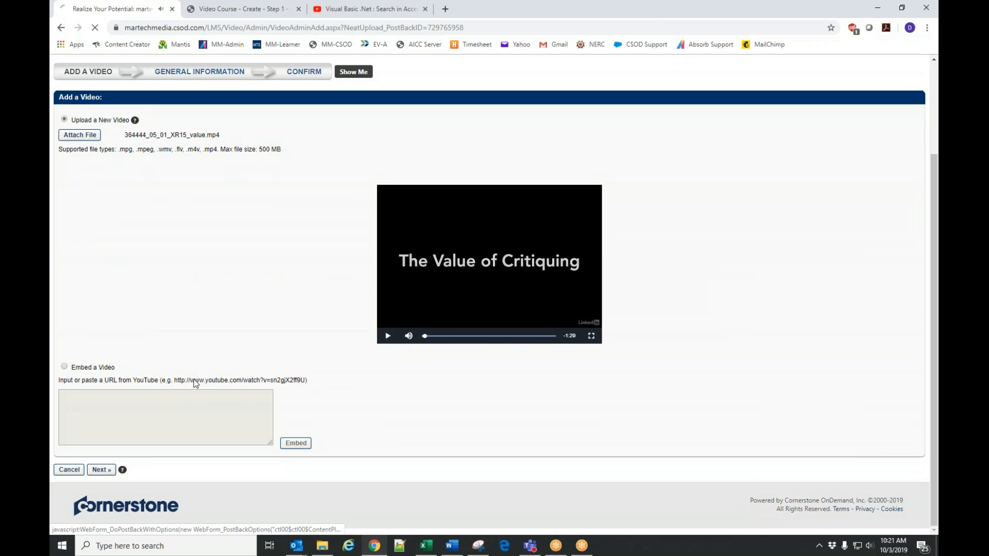
Title the video course "Bluearth Training Video - Linkedin" and set its provider to Martech Media - BluEarth Renewables.
{"action": "left_click", "coordinate": [178, 233]}
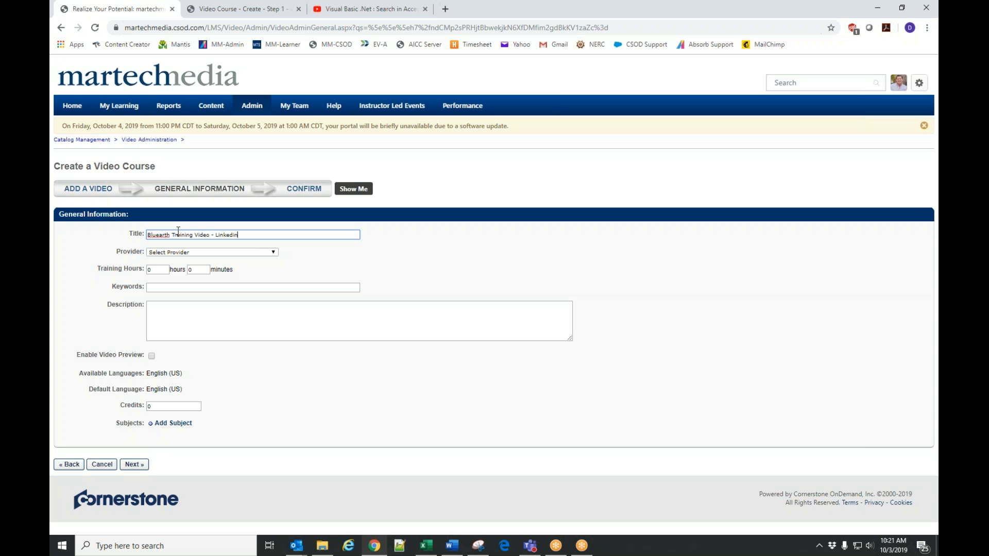
{"action": "left_click", "coordinate": [176, 253]}
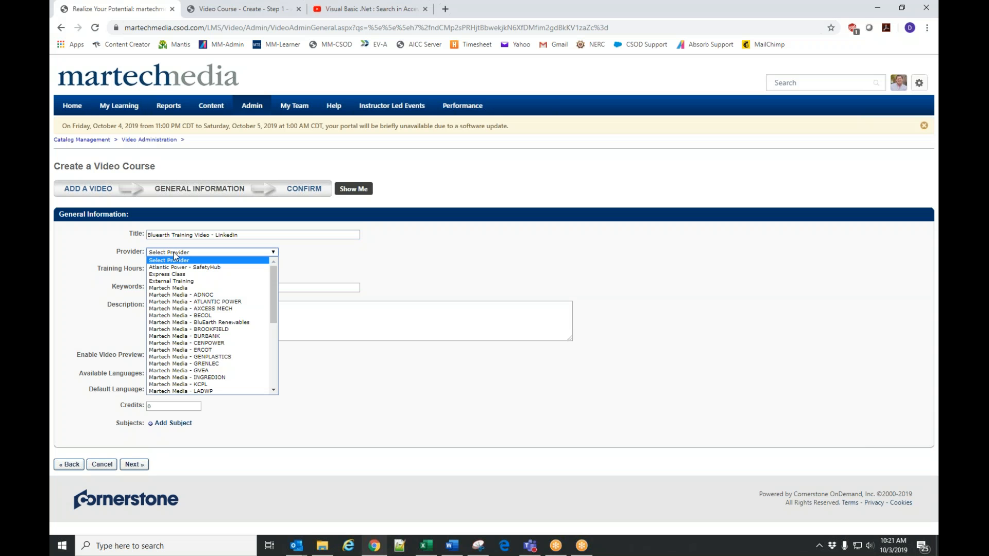
{"action": "left_click", "coordinate": [184, 322]}
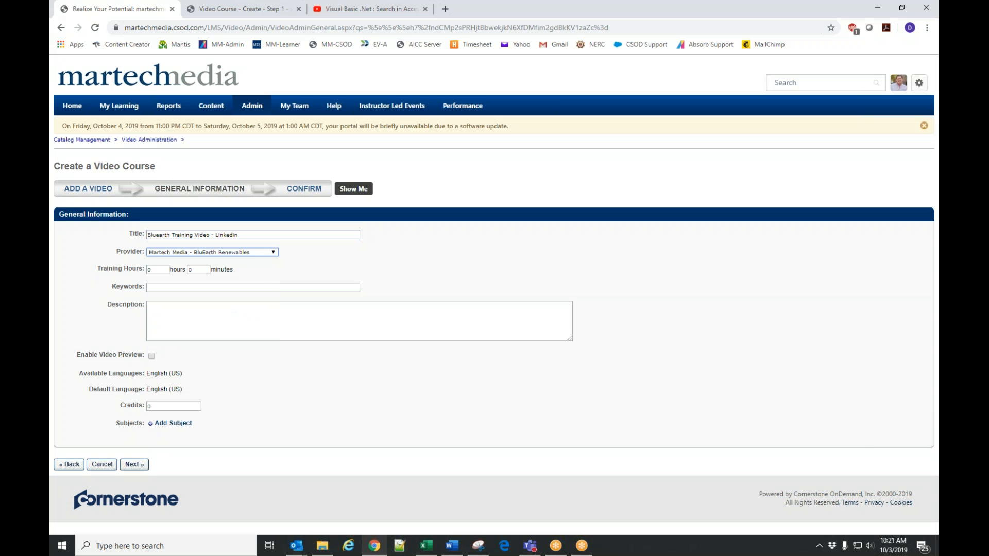
{"action": "left_click", "coordinate": [327, 354]}
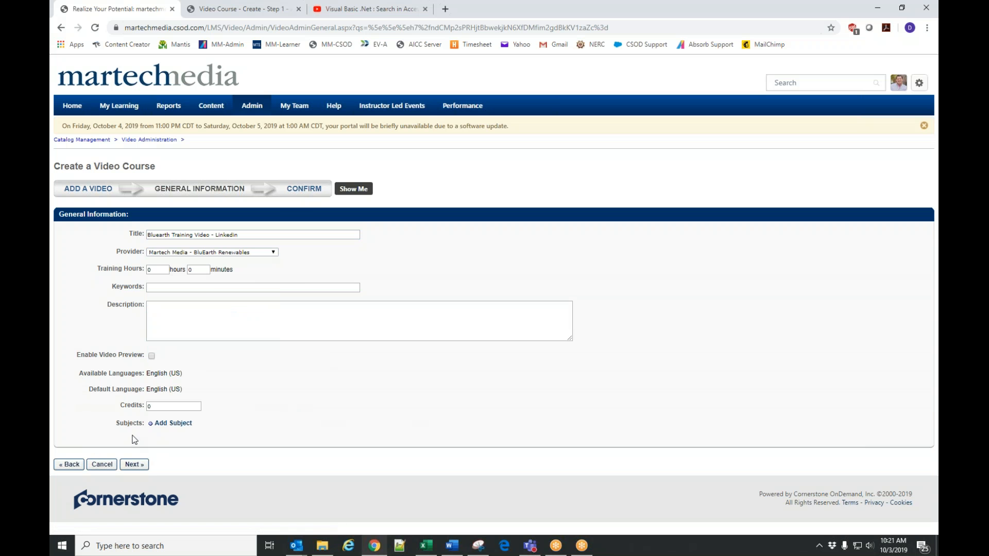
{"action": "left_click", "coordinate": [166, 424]}
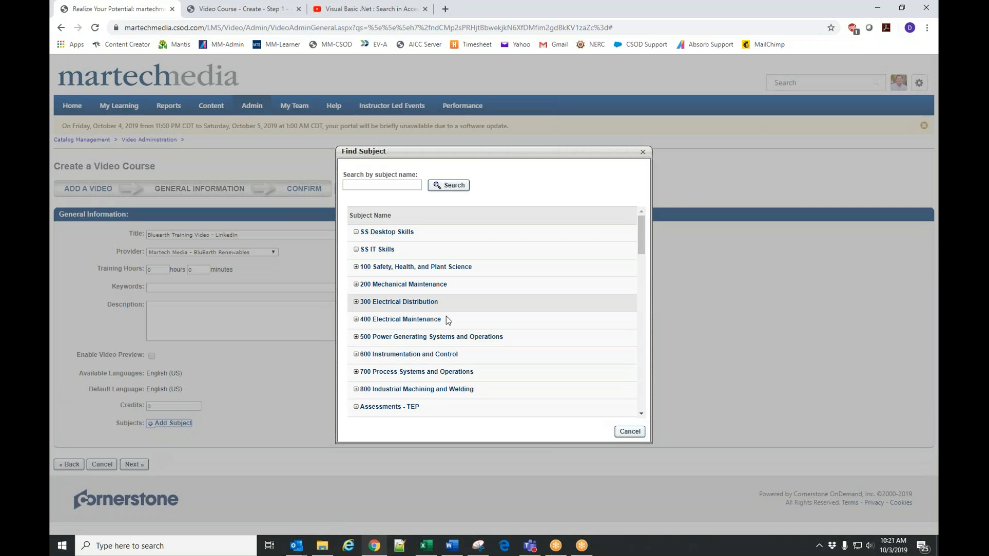
{"action": "left_click", "coordinate": [624, 436]}
{"action": "left_click", "coordinate": [138, 464]}
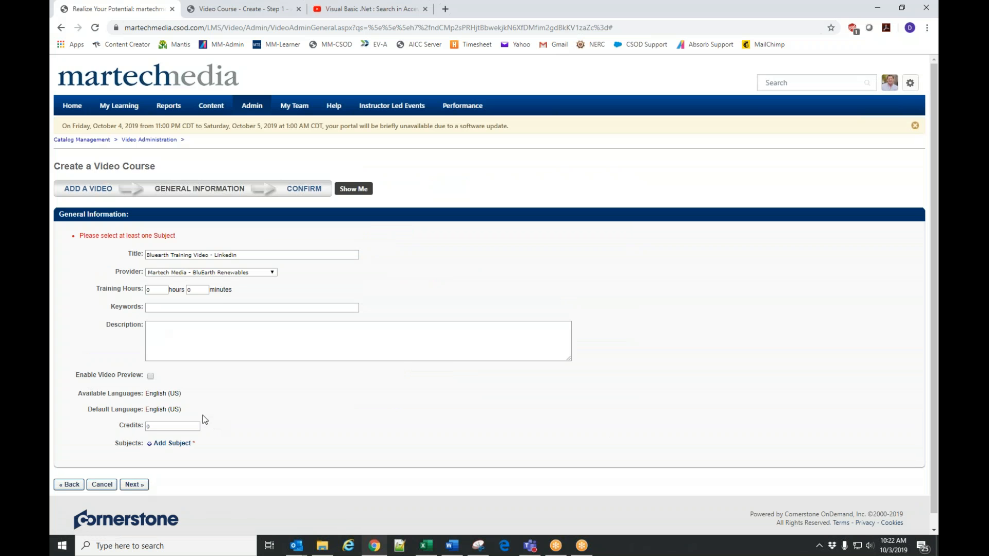
Add the Technical subject to the video course and proceed to the Confirm stage.
{"action": "left_click", "coordinate": [172, 444]}
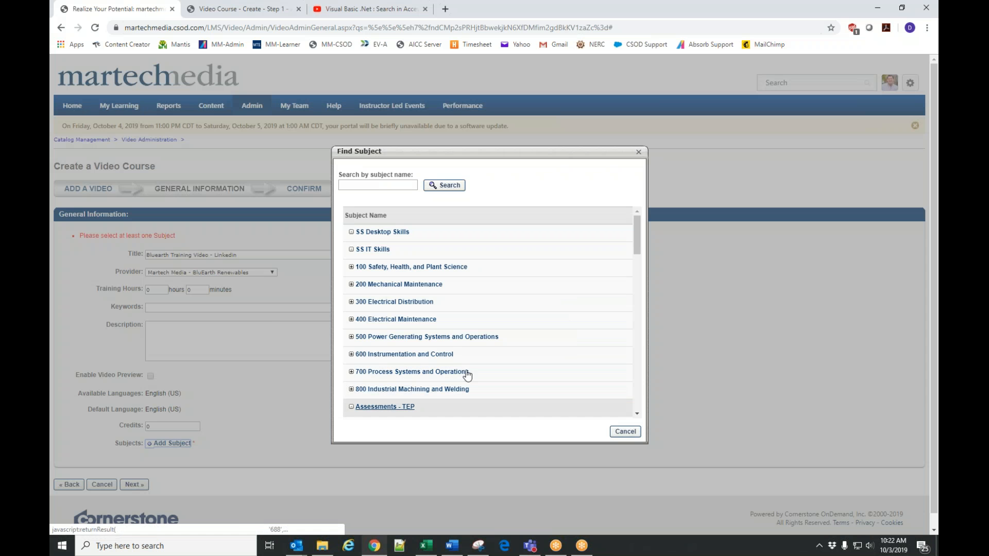
{"action": "scroll", "coordinate": [464, 309], "scroll_direction": "down", "scroll_amount": 1}
{"action": "scroll", "coordinate": [412, 289], "scroll_direction": "down", "scroll_amount": 6}
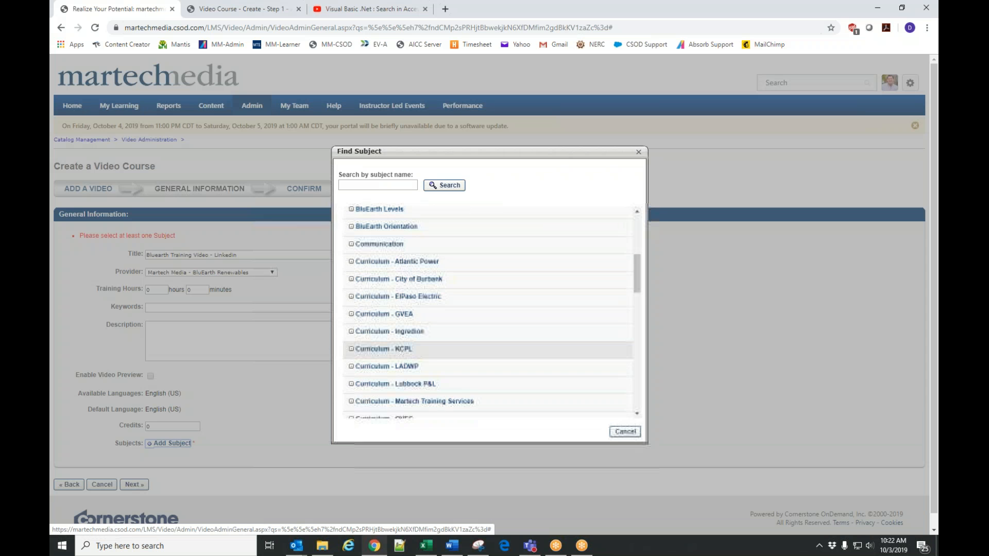
{"action": "scroll", "coordinate": [489, 310], "scroll_direction": "down", "scroll_amount": 5}
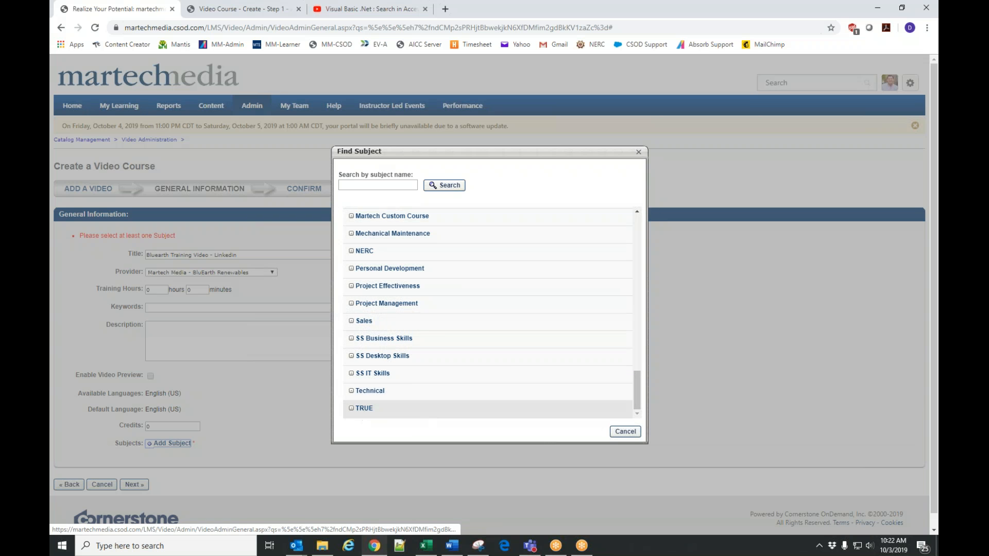
{"action": "left_click", "coordinate": [369, 391]}
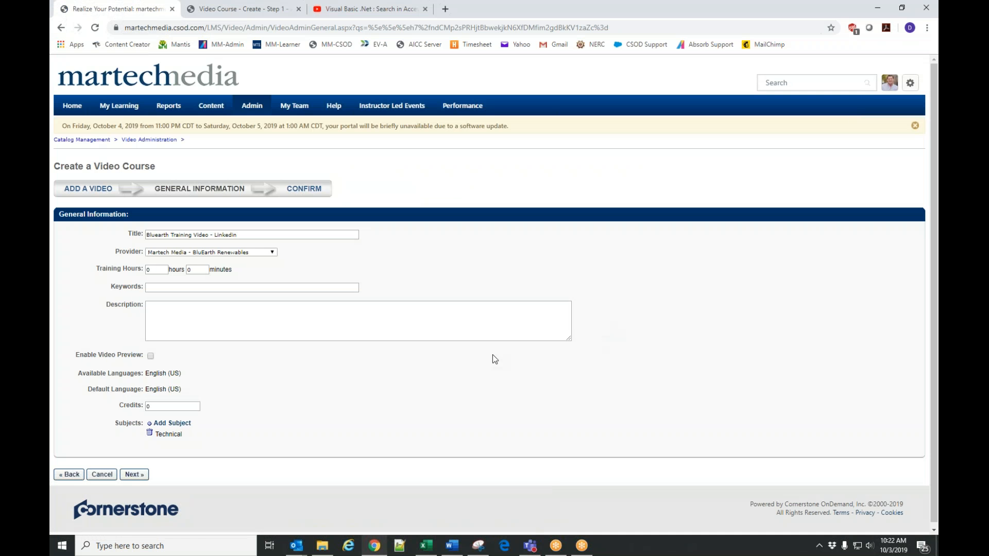
{"action": "left_click", "coordinate": [135, 475]}
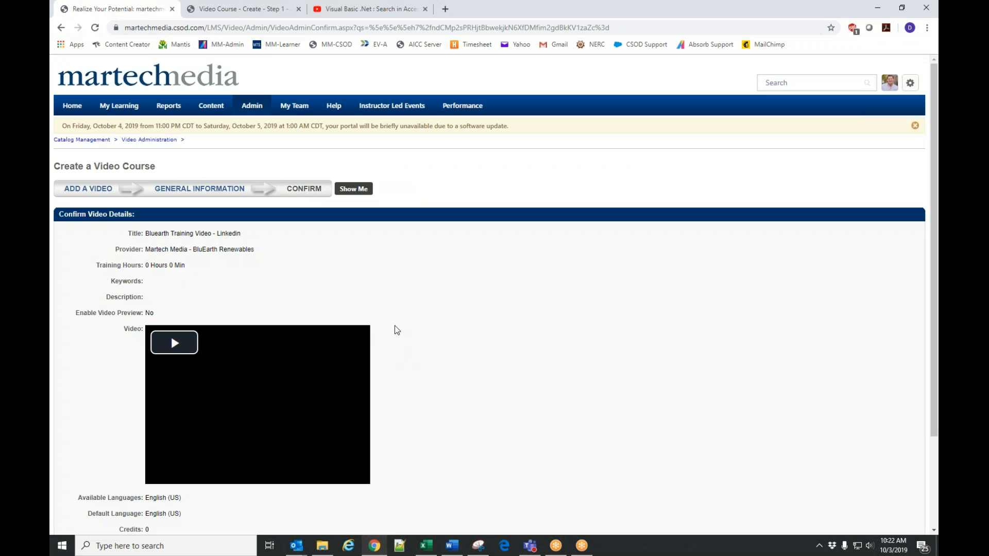
Review the video details on the Confirm stage and revisit the General Information and Add a Video stages.
{"action": "scroll", "coordinate": [401, 326], "scroll_direction": "down", "scroll_amount": 2}
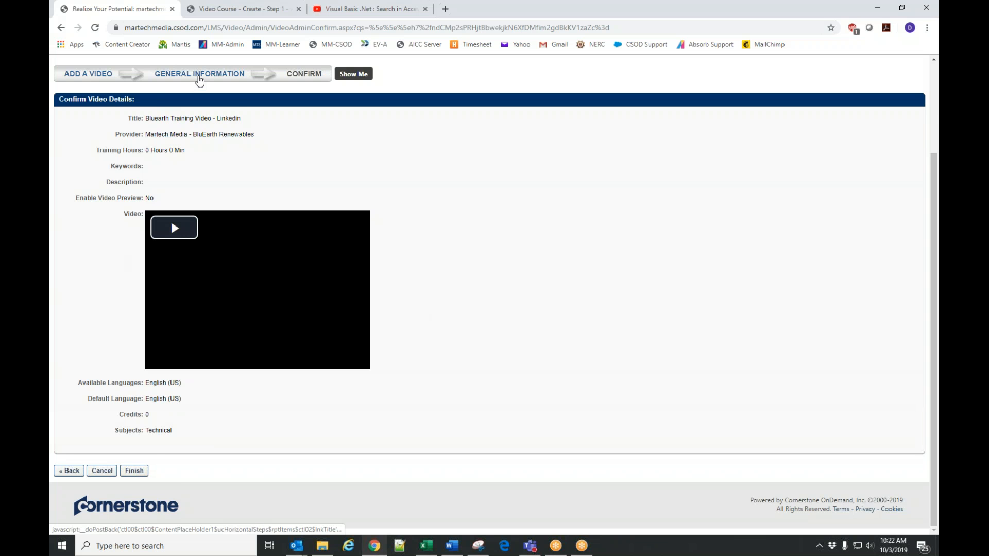
{"action": "left_click", "coordinate": [200, 80]}
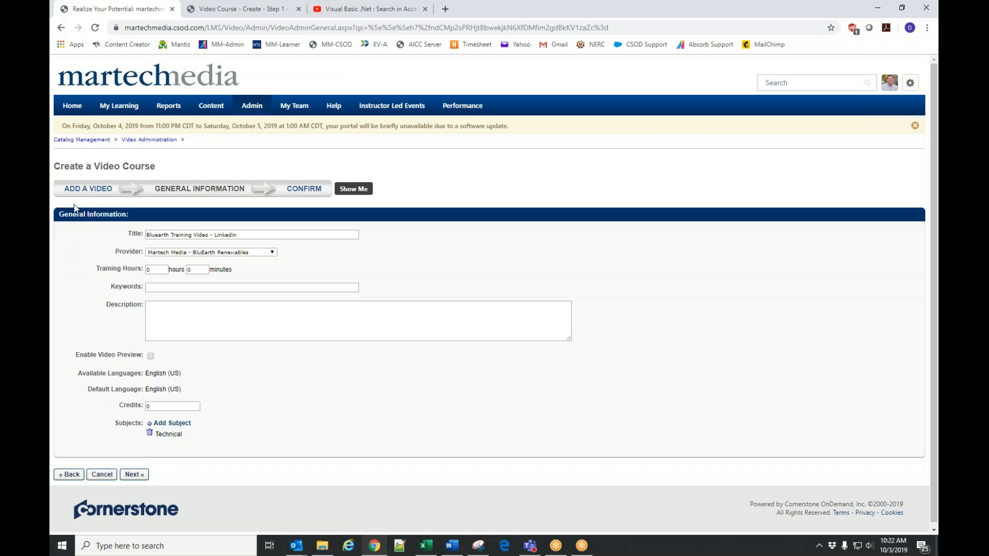
{"action": "left_click", "coordinate": [86, 188]}
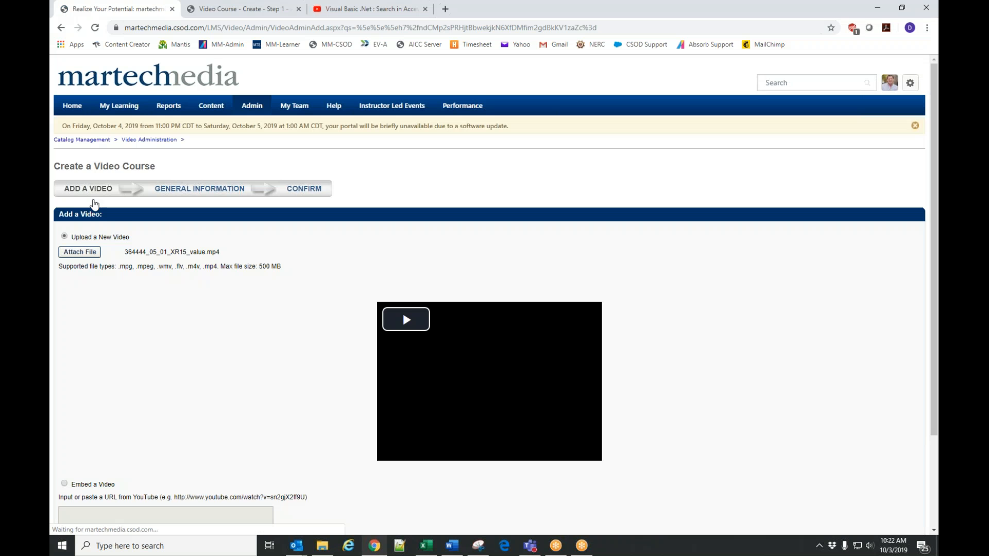
{"action": "scroll", "coordinate": [87, 189], "scroll_direction": "down", "scroll_amount": 1}
{"action": "scroll", "coordinate": [495, 297], "scroll_direction": "down", "scroll_amount": 2}
{"action": "scroll", "coordinate": [265, 423], "scroll_direction": "up", "scroll_amount": 3}
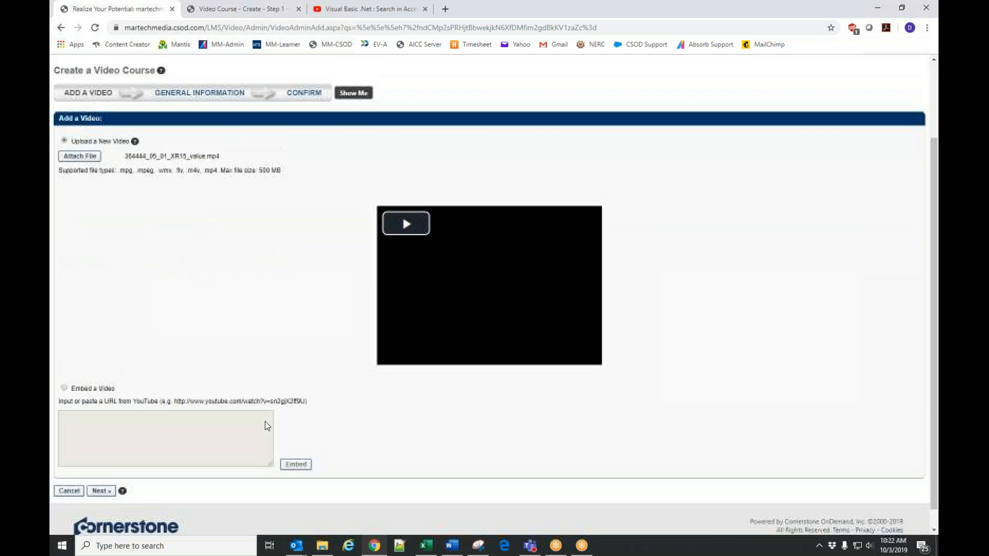
Return to the Confirm stage and finish creating the video course.
{"action": "left_click", "coordinate": [306, 188]}
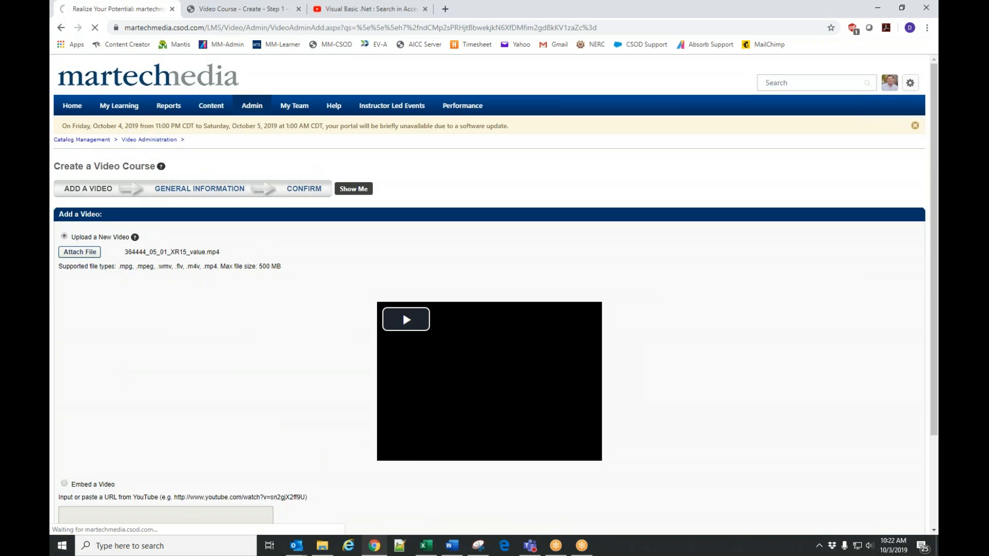
{"action": "scroll", "coordinate": [463, 296], "scroll_direction": "down", "scroll_amount": 2}
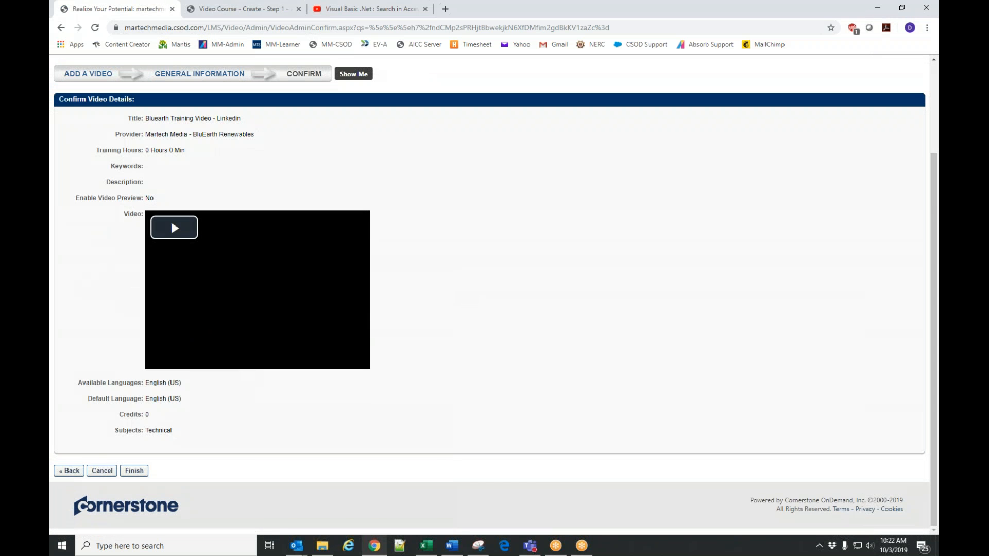
{"action": "left_click", "coordinate": [134, 470]}
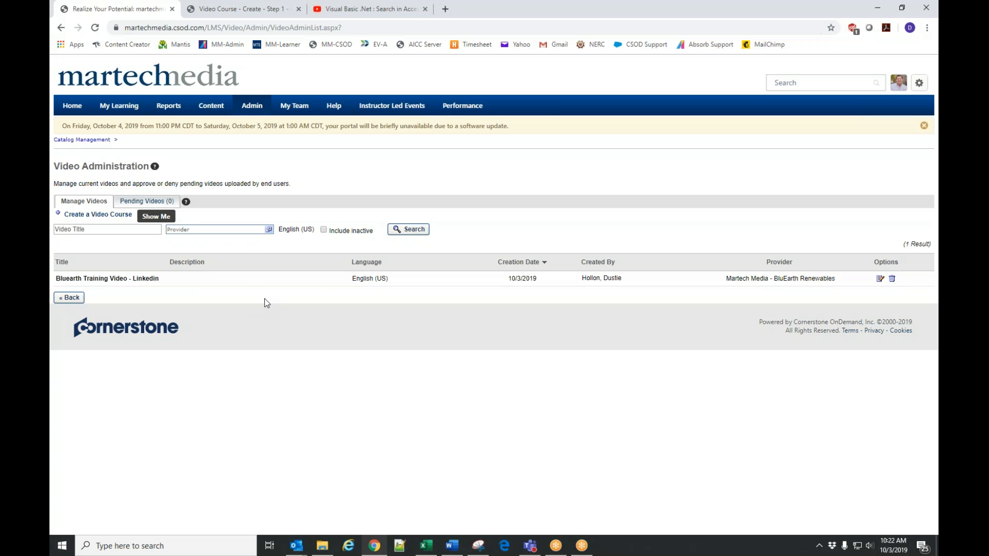
Check the pending videos, look at the edit view of the created video course, and return to Video Administration.
{"action": "left_click", "coordinate": [146, 203]}
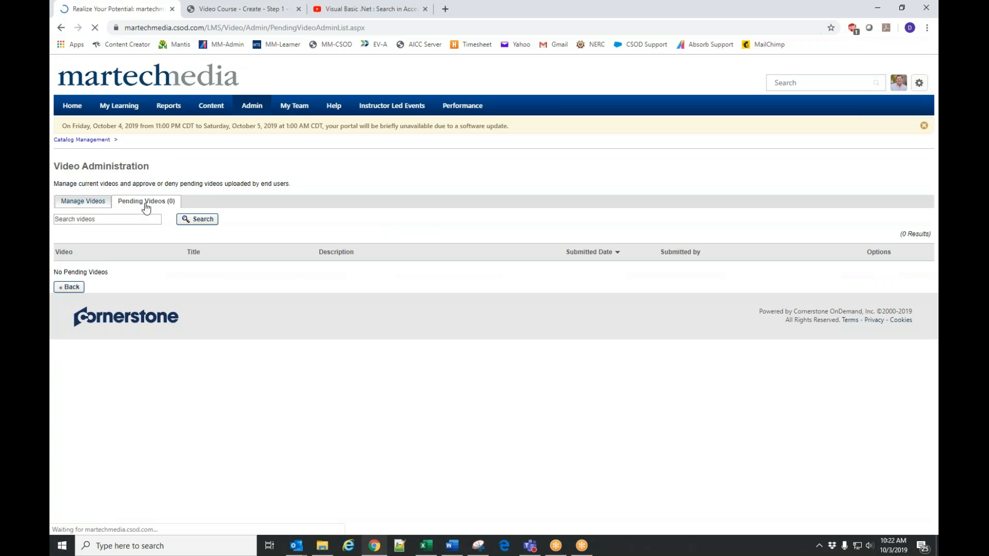
{"action": "left_click", "coordinate": [87, 206]}
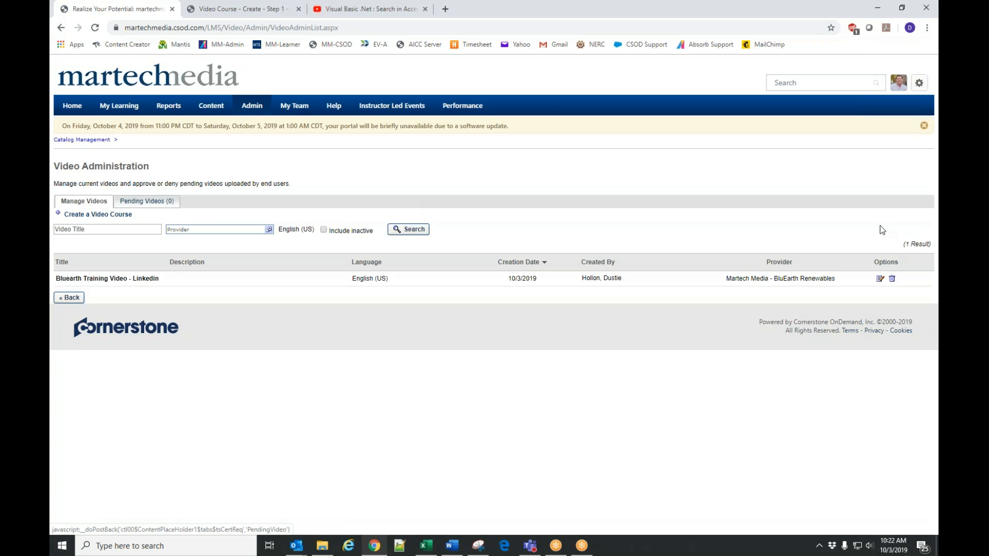
{"action": "left_click", "coordinate": [880, 278]}
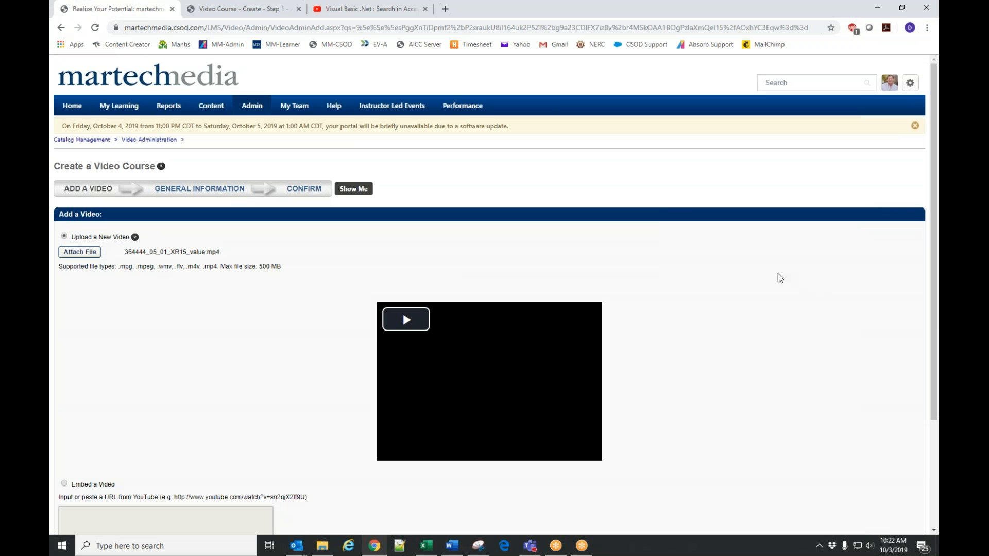
{"action": "key", "text": "alt+Left"}
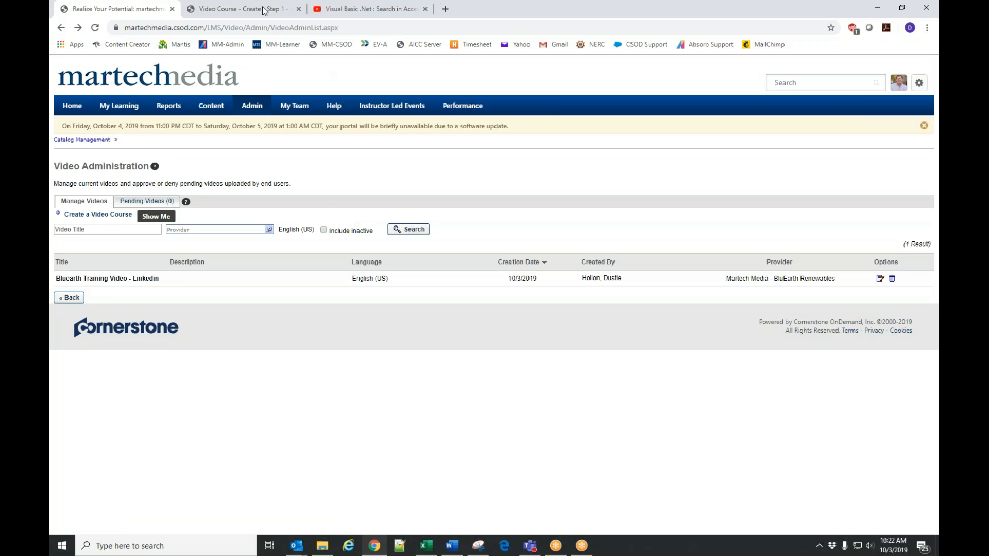
Search the online help for "video course availability" and return to the Video Administration page.
{"action": "left_click", "coordinate": [246, 9]}
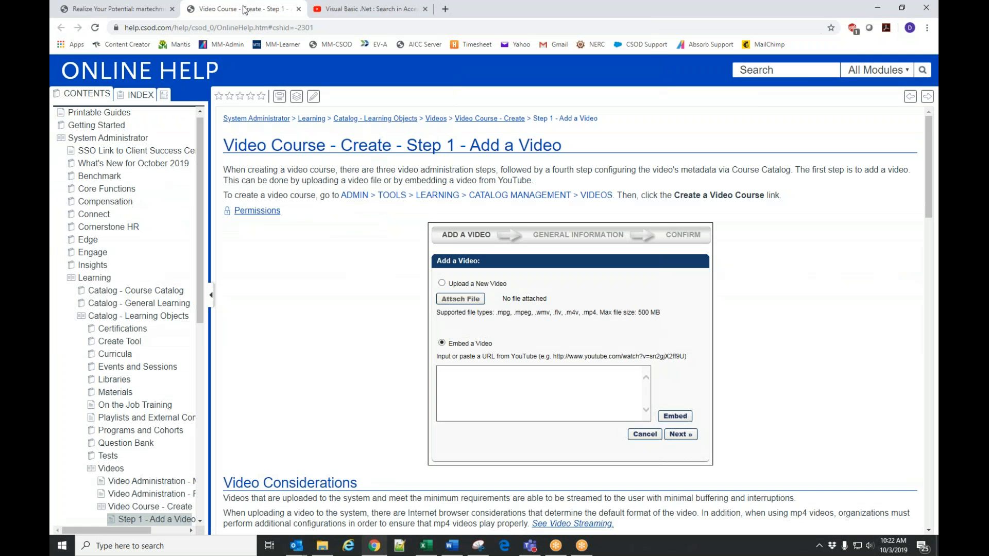
{"action": "left_click", "coordinate": [800, 67]}
{"action": "type", "text": "video courser"}
{"action": "type", "text": " availability"}
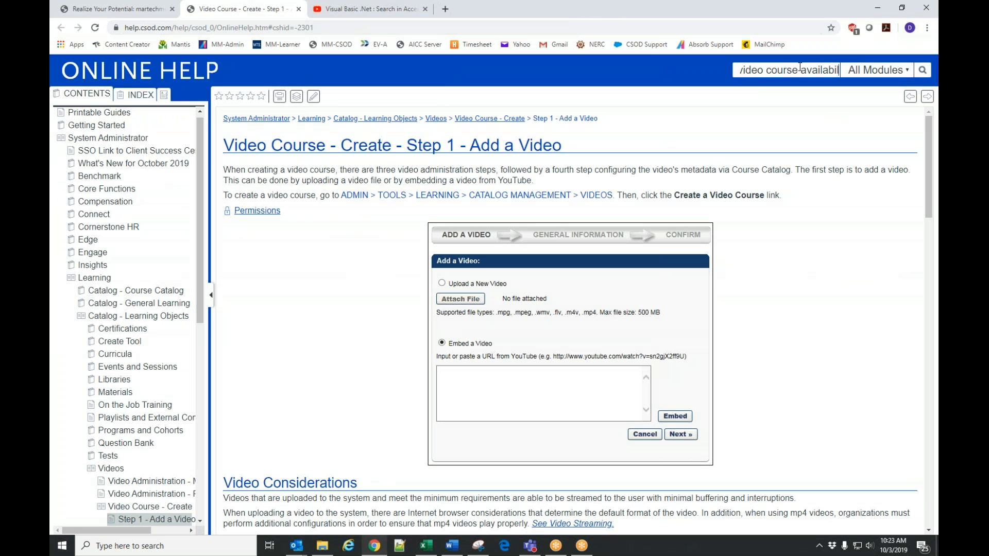
{"action": "key", "text": "Return"}
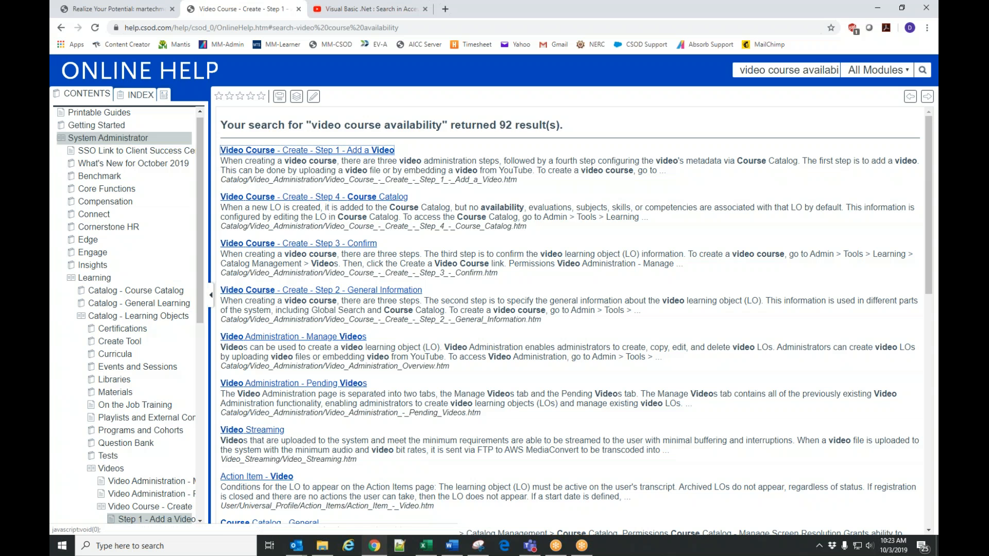
{"action": "left_click", "coordinate": [118, 10]}
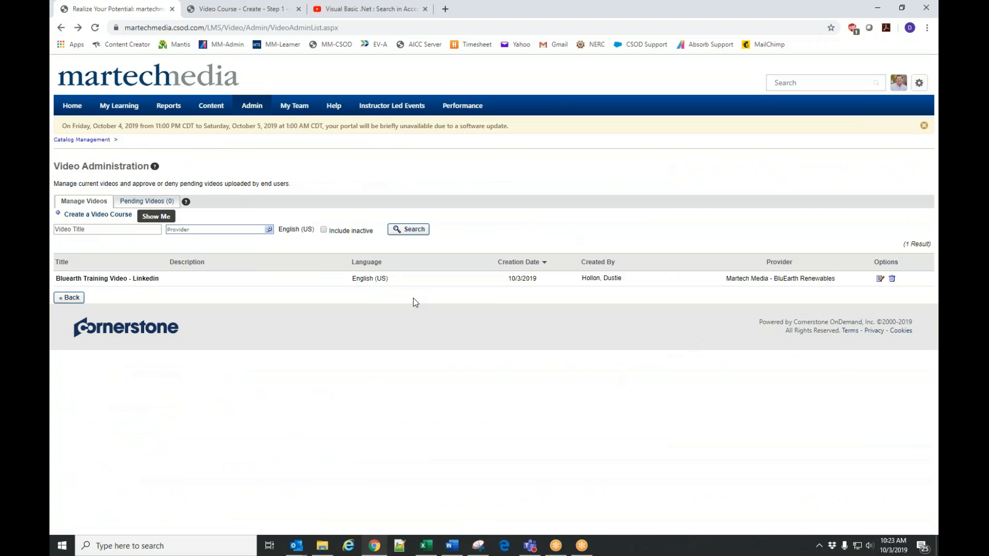
{"action": "left_click_drag", "start_coordinate": [58, 284], "coordinate": [159, 282]}
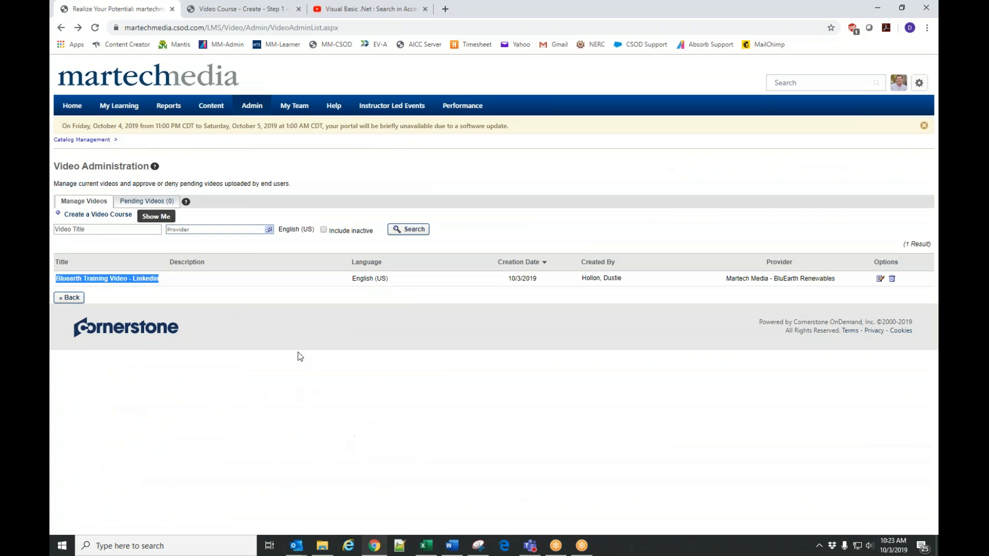
{"action": "left_click", "coordinate": [436, 369]}
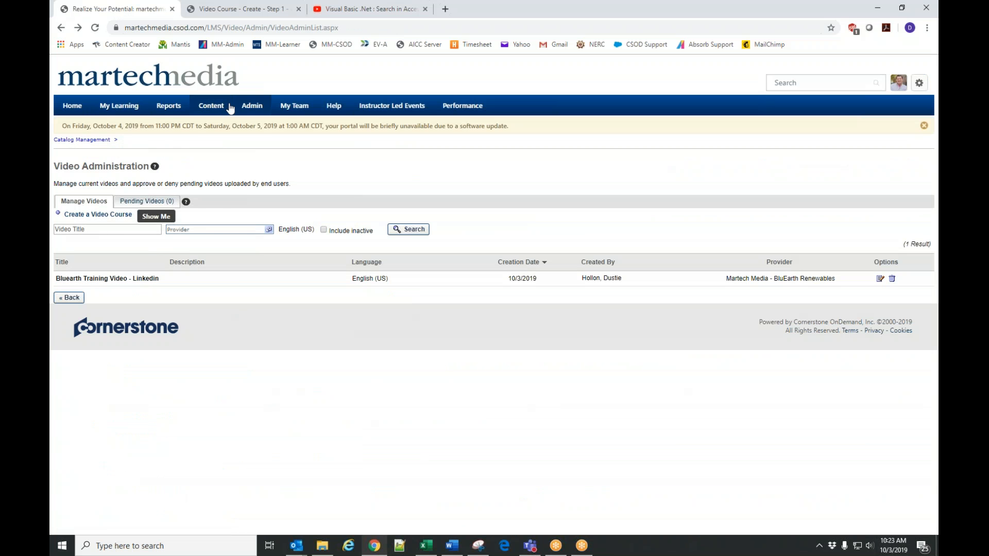
Open the Learning Assignment Tool and start creating a new assignment.
{"action": "mouse_move", "coordinate": [252, 106]}
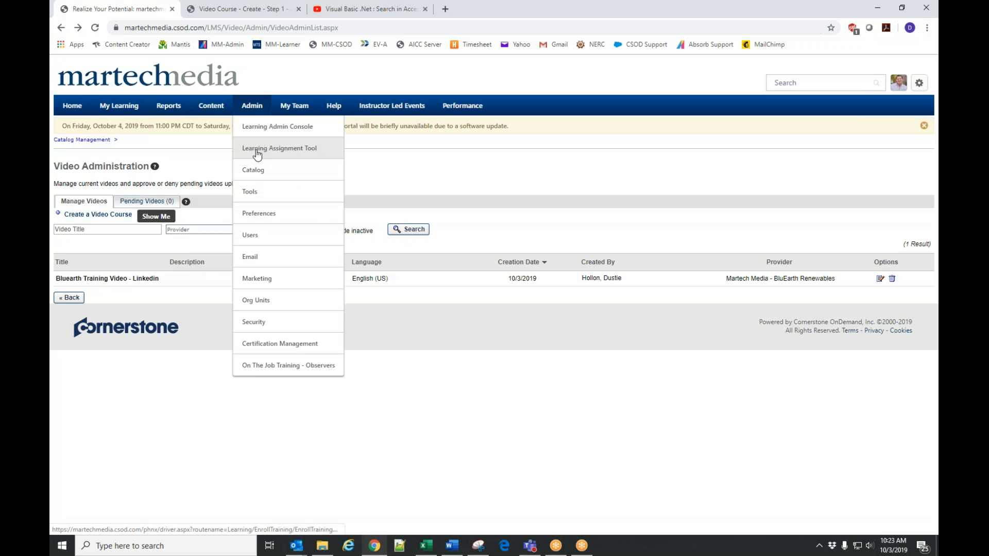
{"action": "left_click", "coordinate": [257, 151]}
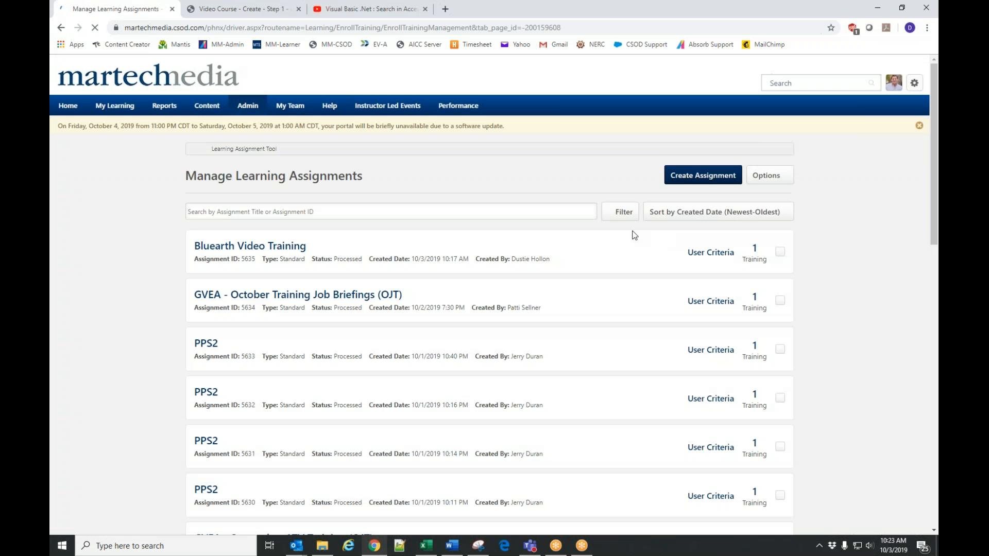
{"action": "left_click", "coordinate": [703, 175]}
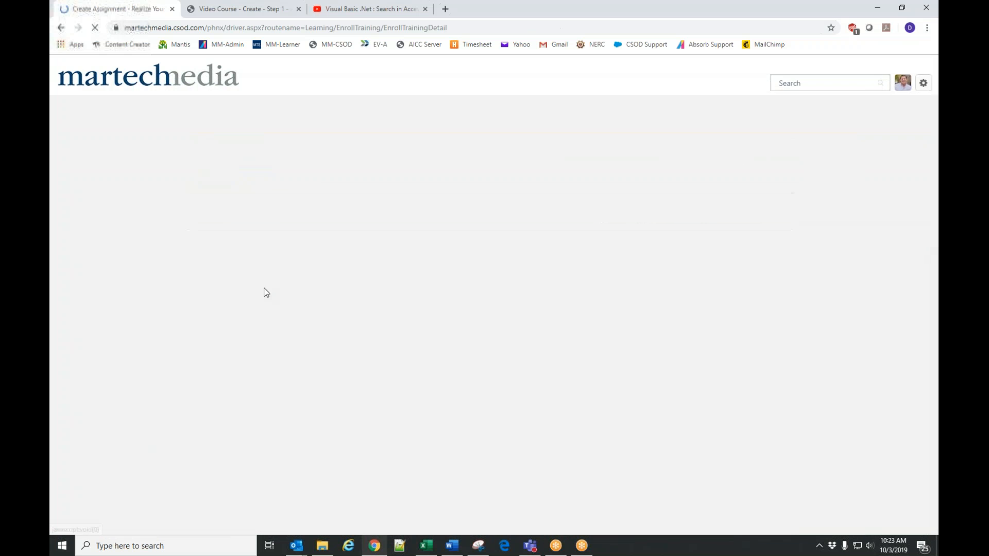
Open the training selection for the assignment and filter the training types to Video only.
{"action": "scroll", "coordinate": [288, 351], "scroll_direction": "down", "scroll_amount": 2}
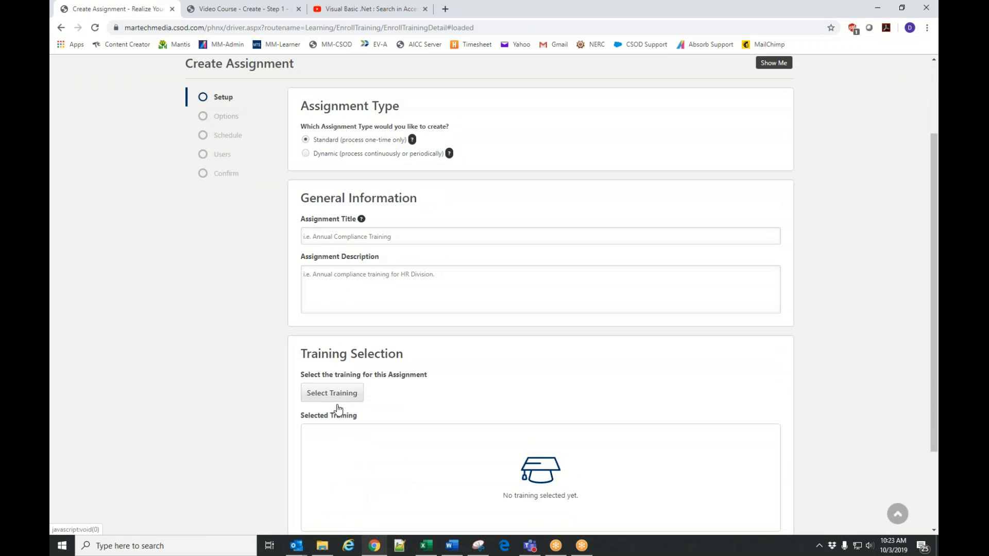
{"action": "left_click", "coordinate": [339, 394]}
{"action": "left_click", "coordinate": [92, 186]}
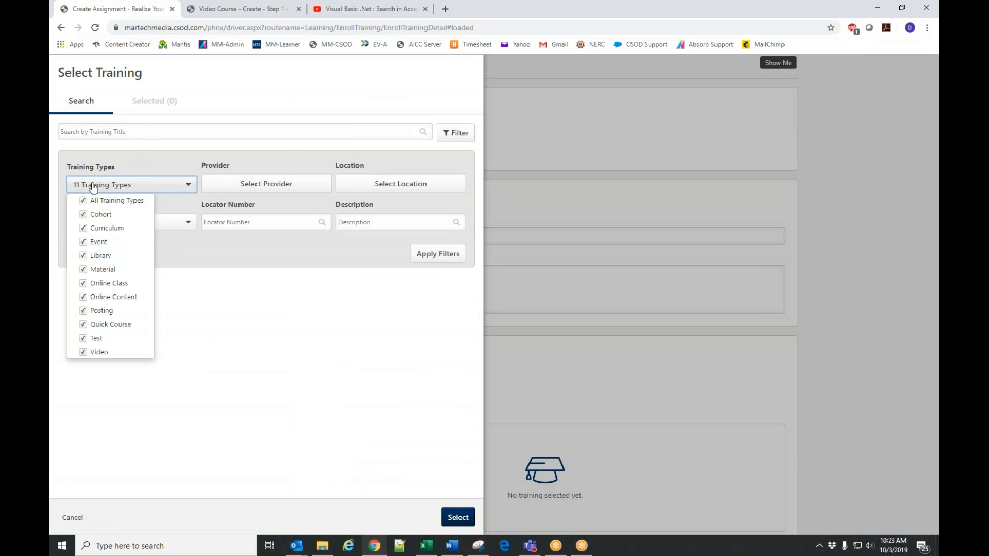
{"action": "left_click", "coordinate": [83, 200]}
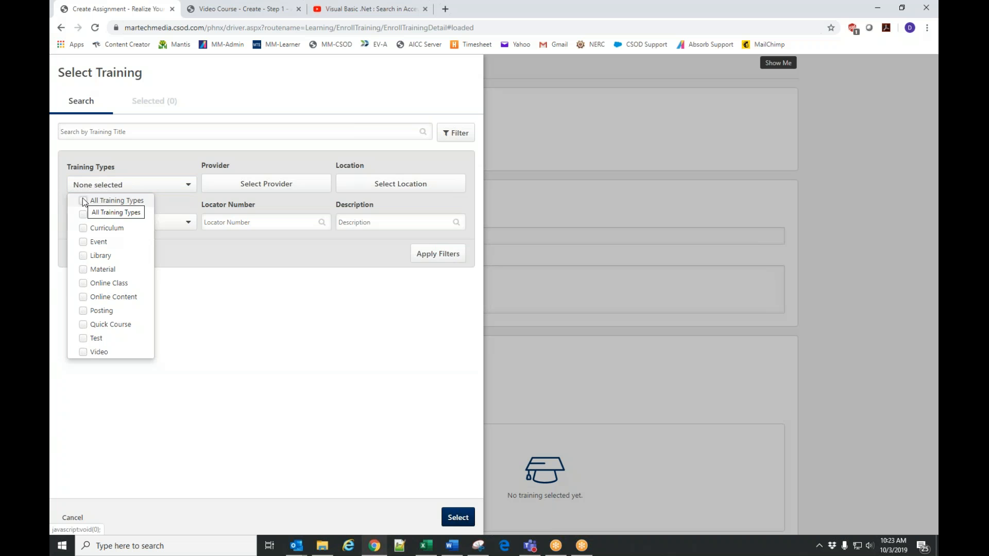
{"action": "left_click", "coordinate": [86, 352]}
{"action": "left_click", "coordinate": [458, 256]}
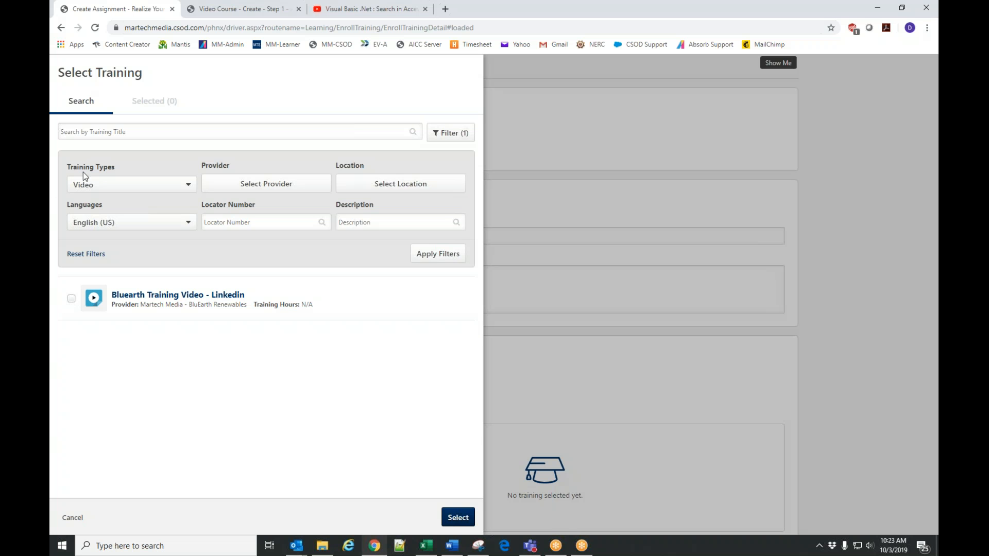
{"action": "left_click", "coordinate": [79, 188]}
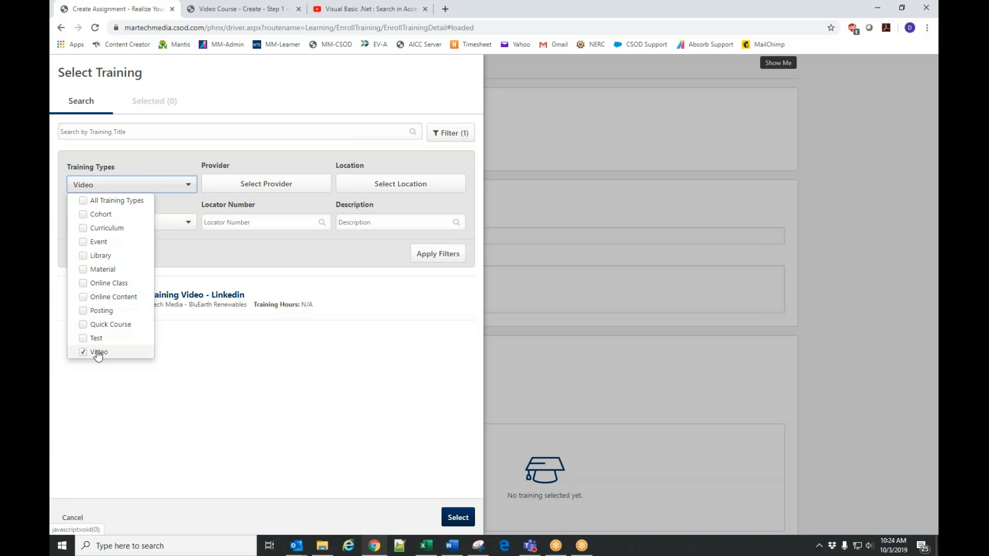
Select "Bluearth Training Video - Linkedin" as the training, title the assignment "Bluearth Training Video" and continue to the assignment options.
{"action": "left_click", "coordinate": [340, 373]}
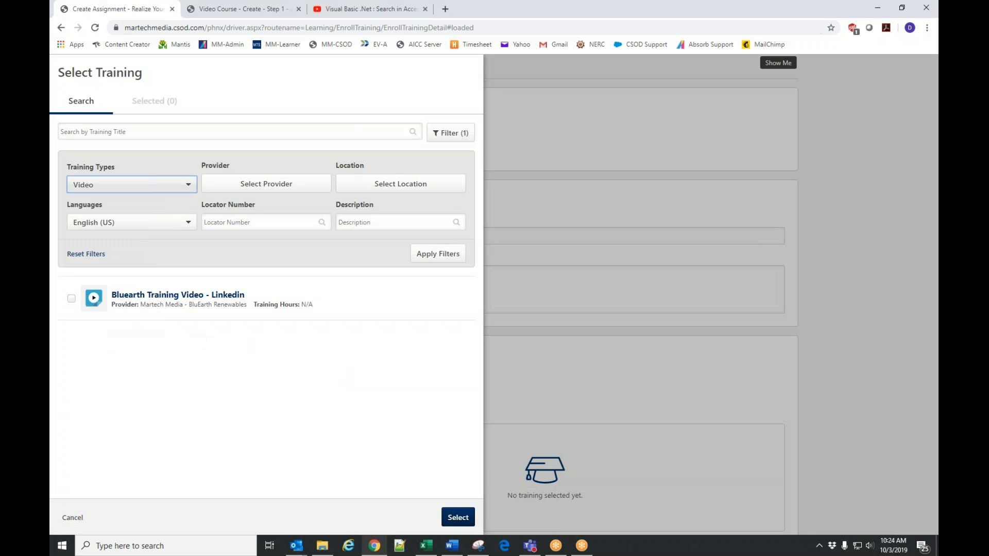
{"action": "left_click", "coordinate": [72, 300]}
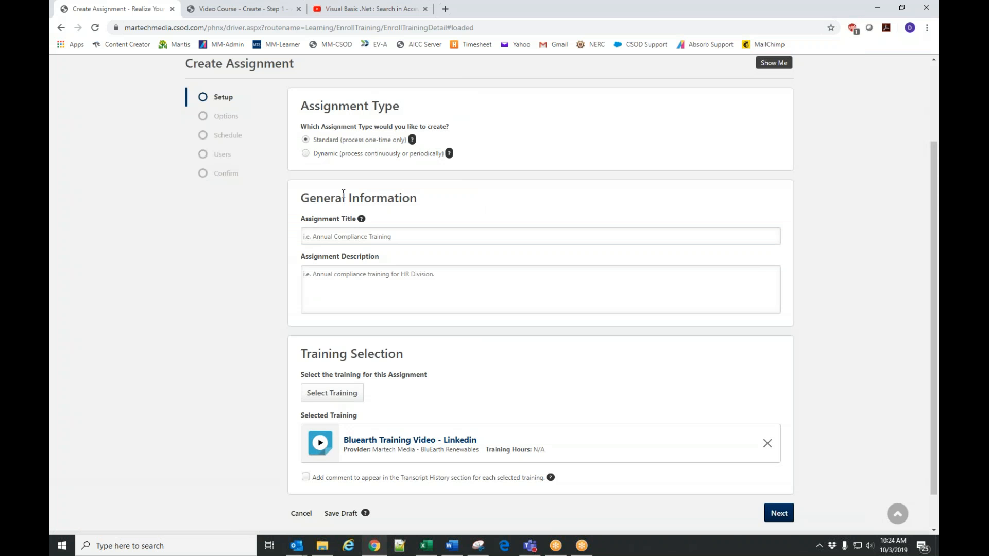
{"action": "left_click", "coordinate": [355, 237]}
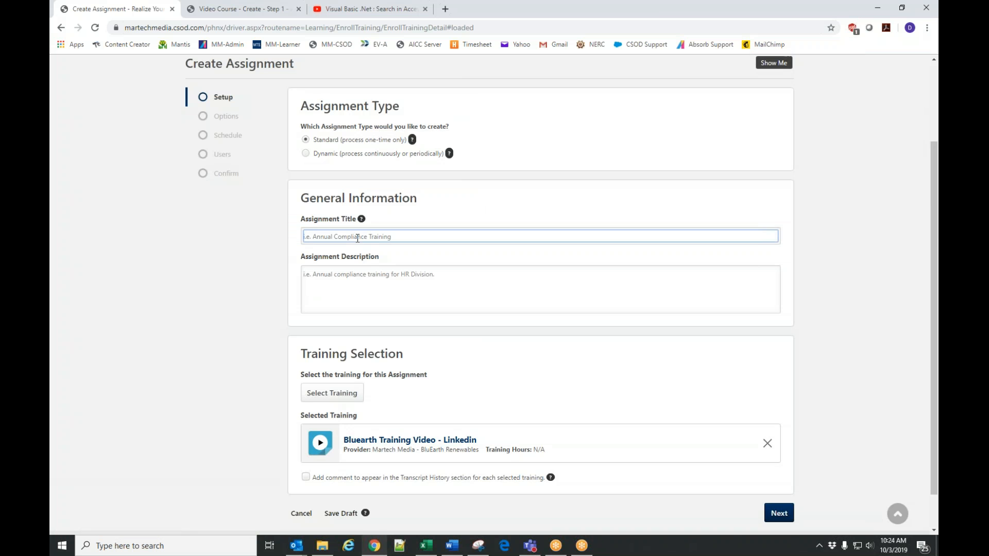
{"action": "type", "text": "Bluearth Training Video"}
{"action": "left_click", "coordinate": [779, 513]}
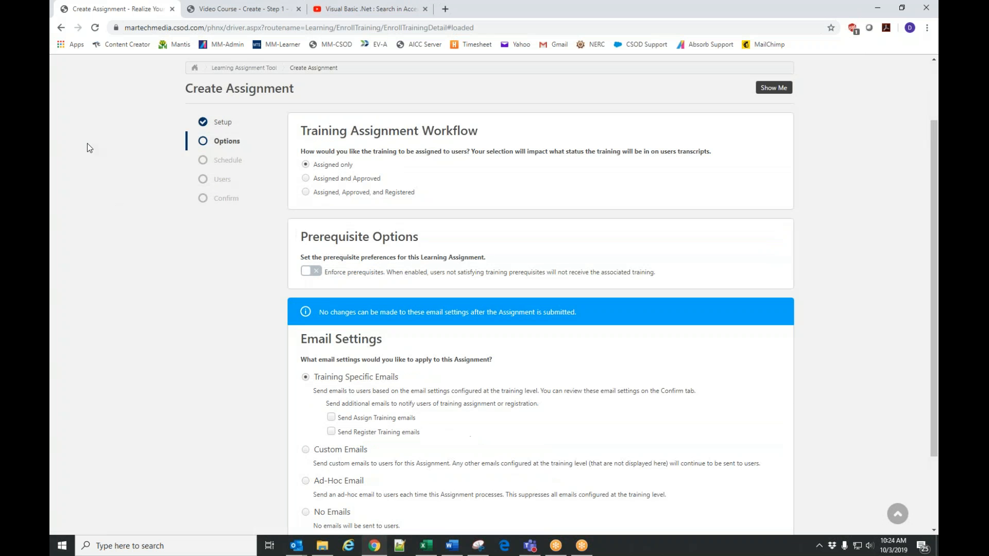
Set the training workflow to Assigned, Approved, and Registered, and continue past the schedule with its defaults to the user criteria.
{"action": "left_click", "coordinate": [332, 192]}
{"action": "scroll", "coordinate": [234, 334], "scroll_direction": "down", "scroll_amount": 3}
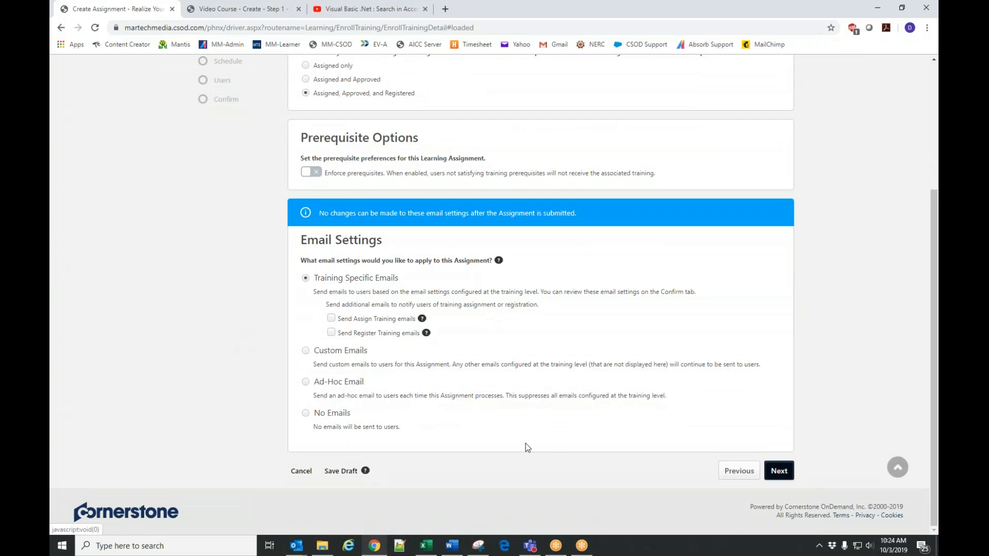
{"action": "left_click", "coordinate": [775, 472]}
{"action": "left_click", "coordinate": [779, 470]}
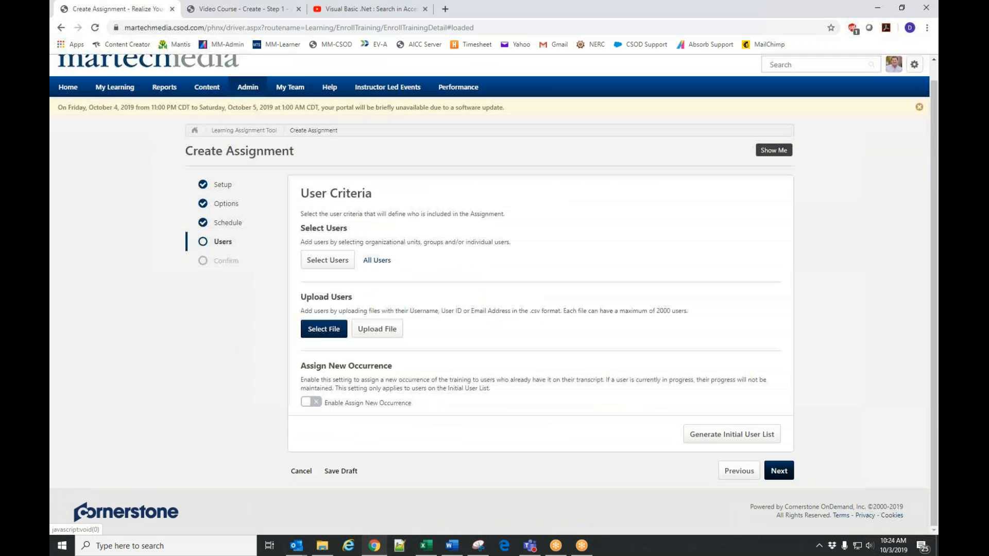
Search for the learner by full name, add the Cornerstone Administration Division account as the assignment's user, and submit the assignment.
{"action": "left_click", "coordinate": [328, 262]}
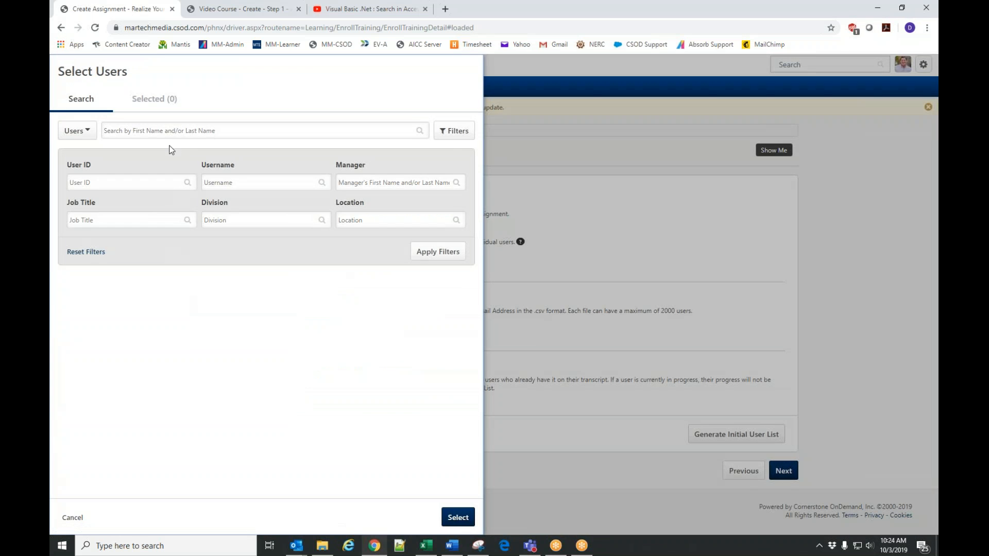
{"action": "left_click", "coordinate": [168, 131]}
{"action": "key", "text": "Return"}
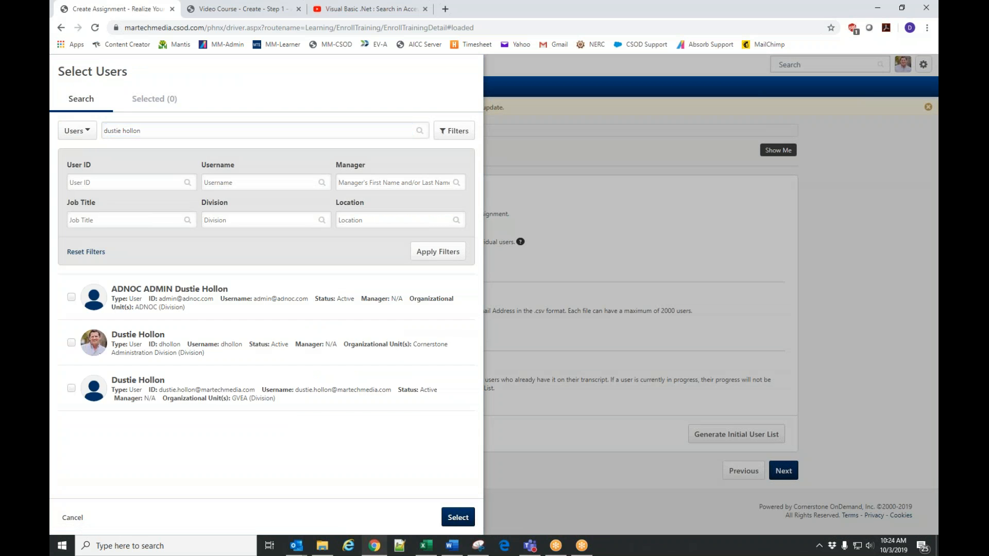
{"action": "left_click", "coordinate": [72, 343]}
{"action": "left_click", "coordinate": [466, 518]}
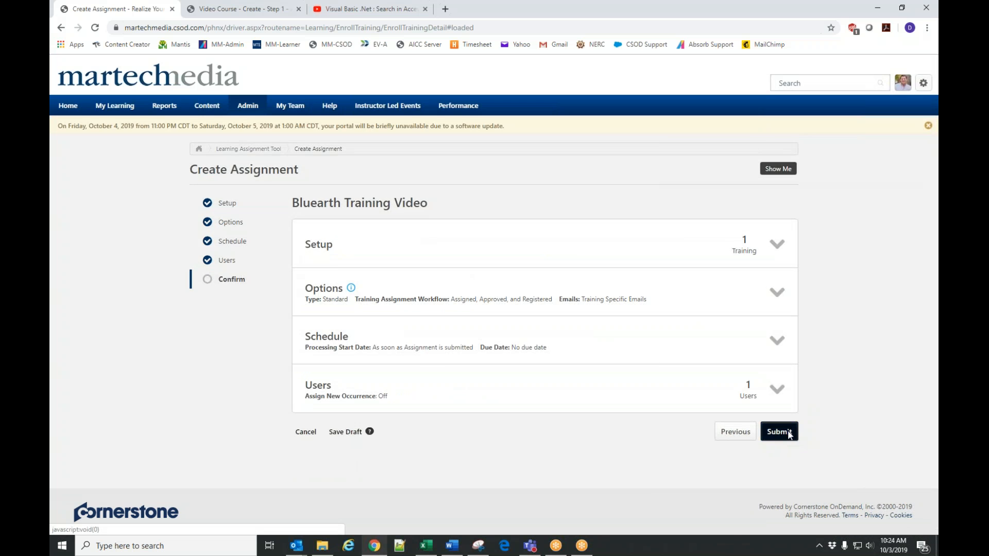
{"action": "left_click", "coordinate": [778, 431]}
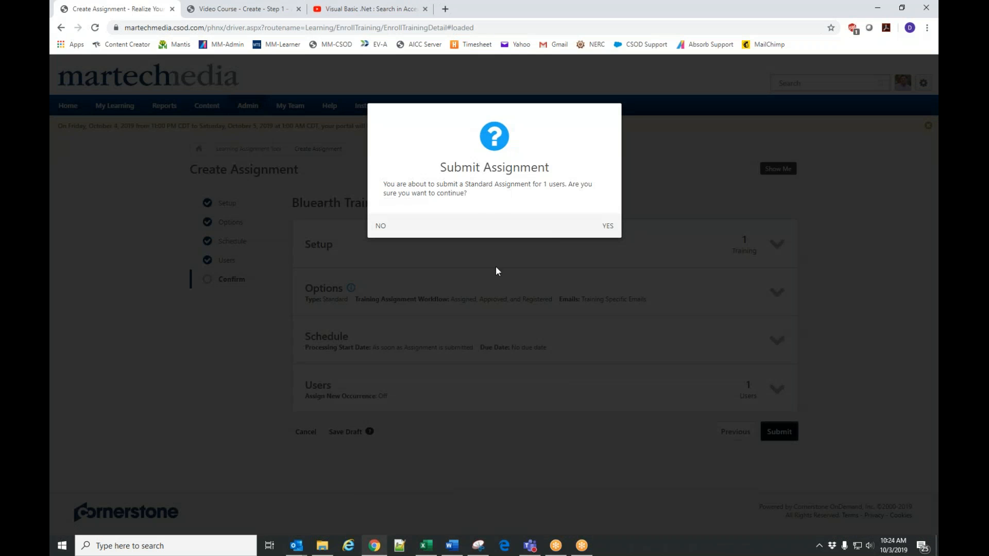
{"action": "left_click", "coordinate": [609, 227]}
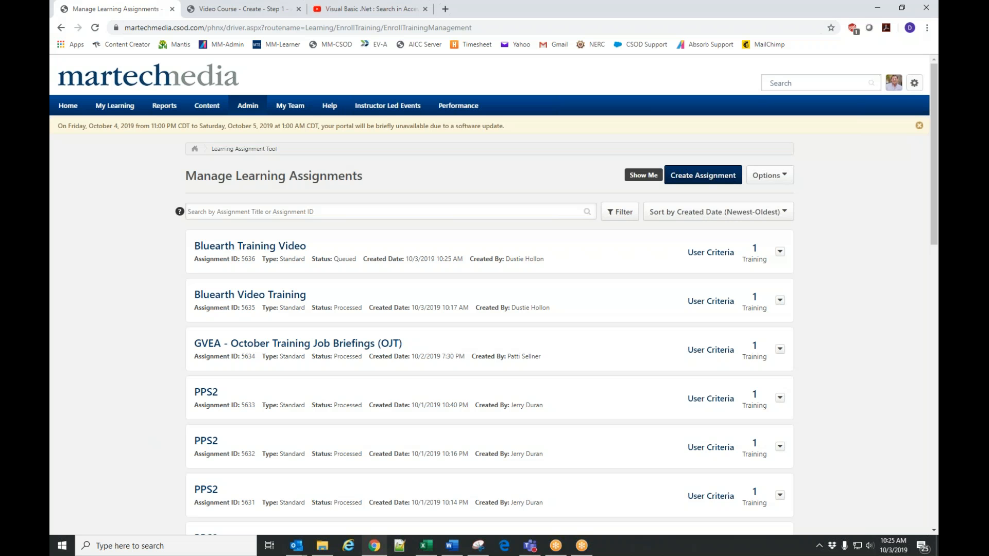
Reload the learning assignments list repeatedly to check the processing status of the Bluearth Training Video assignment.
{"action": "left_click", "coordinate": [95, 29]}
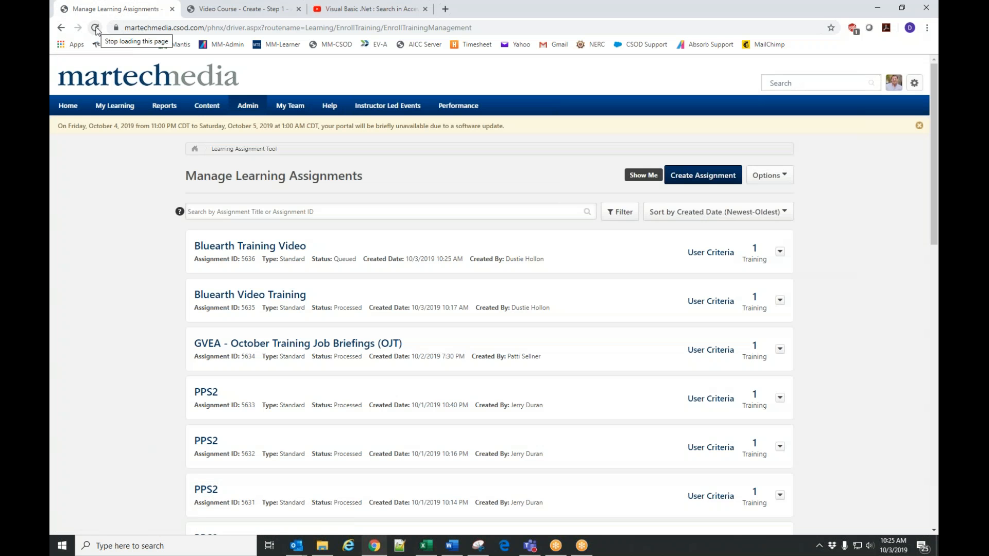
{"action": "left_click", "coordinate": [96, 29]}
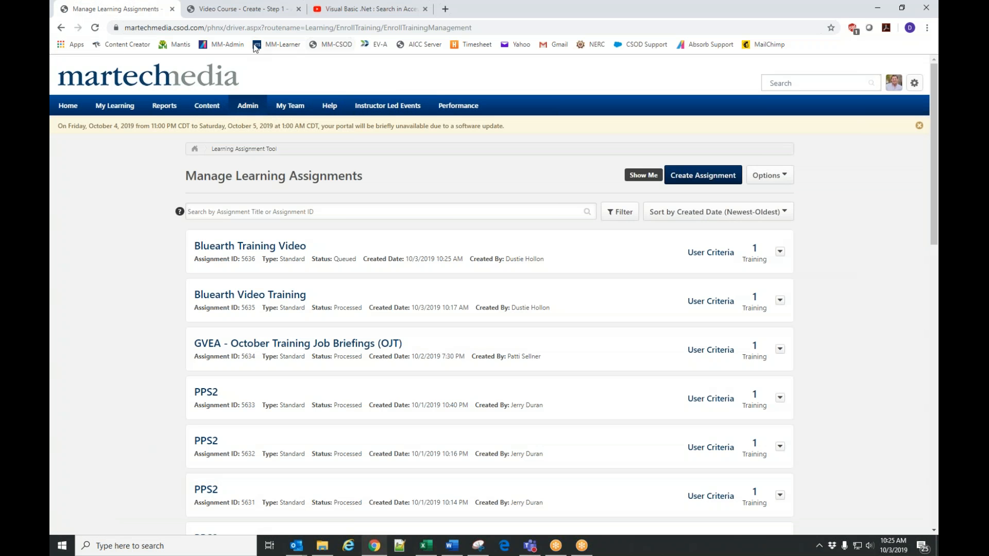
{"action": "left_click", "coordinate": [96, 28]}
{"action": "left_click", "coordinate": [95, 29]}
{"action": "left_click", "coordinate": [95, 28]}
{"action": "left_click", "coordinate": [96, 29]}
{"action": "left_click", "coordinate": [94, 28]}
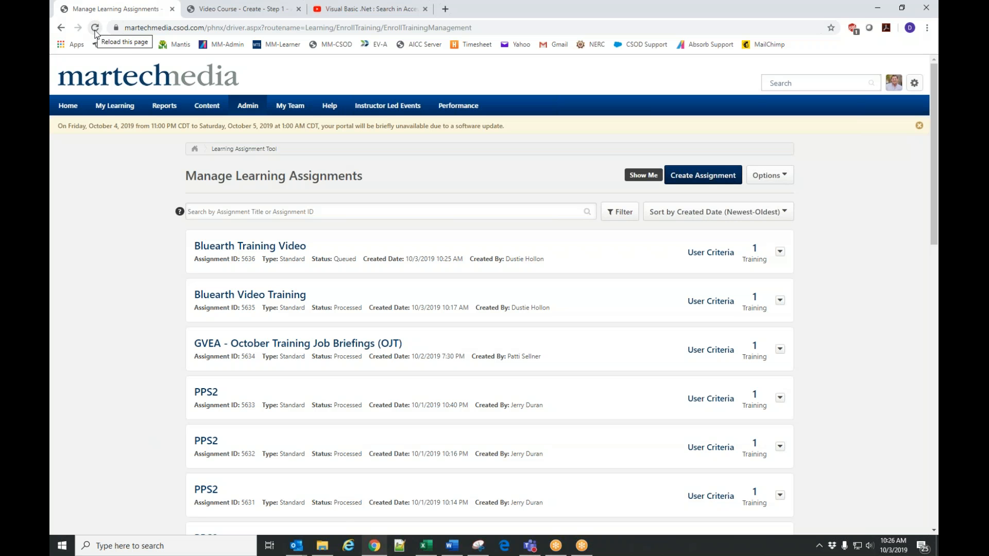
{"action": "left_click", "coordinate": [95, 29]}
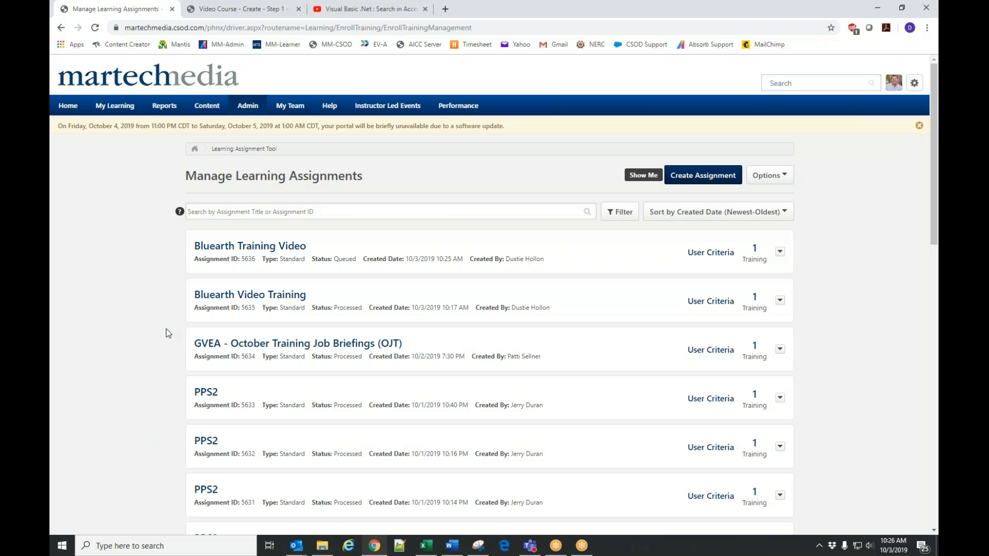
{"action": "key", "text": "alt+Tab"}
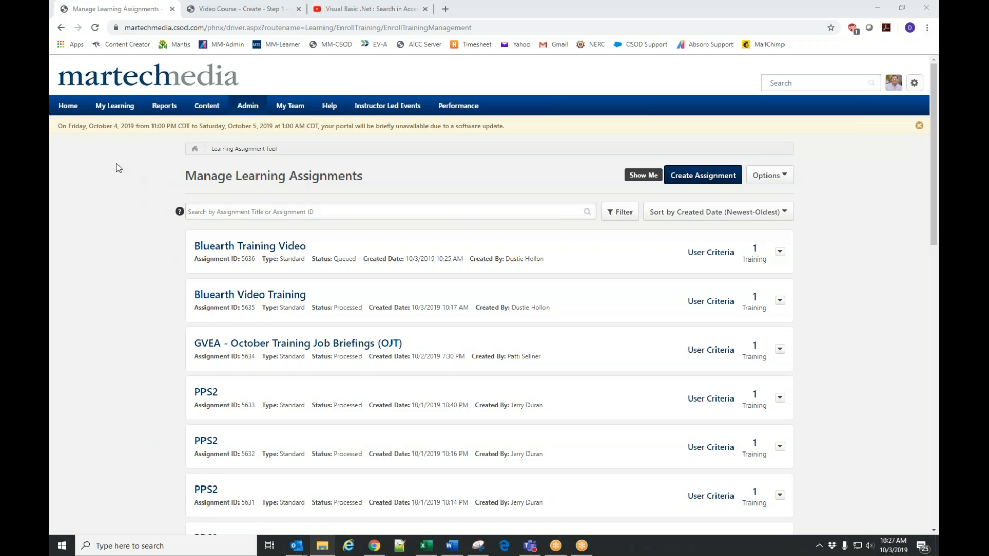
{"action": "left_click", "coordinate": [95, 28]}
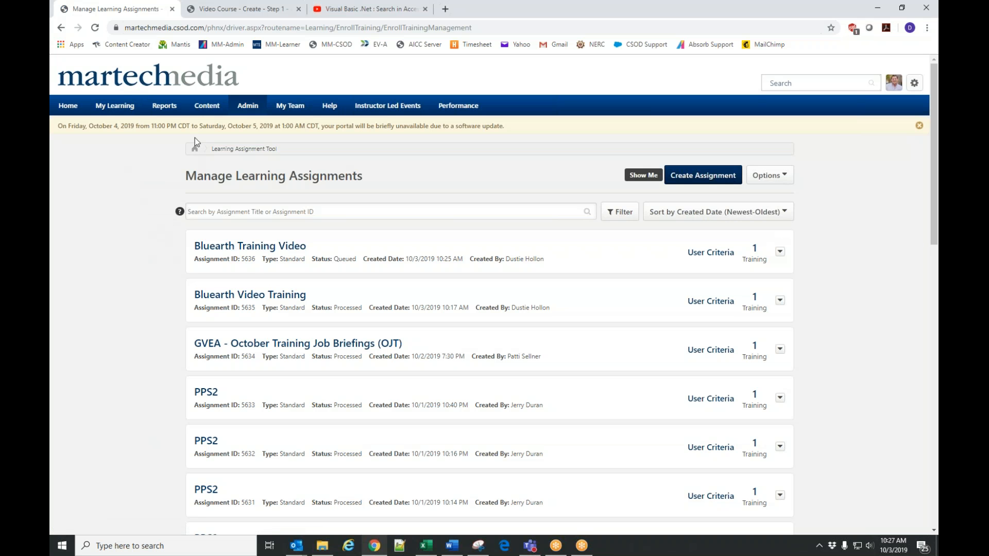
Open the Content Uploader and upload the course package 402-05.zip from the Scorm1_2\processed folder.
{"action": "mouse_move", "coordinate": [216, 106]}
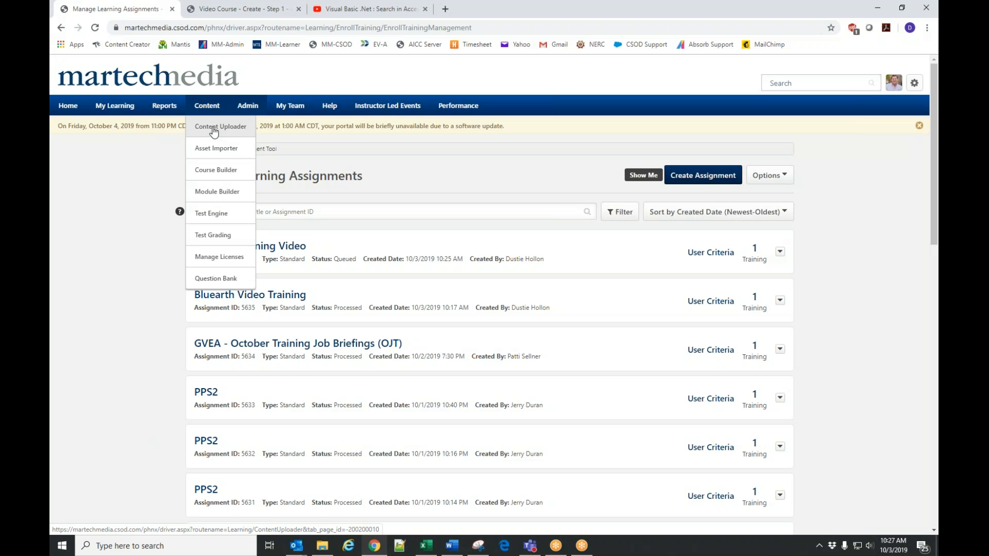
{"action": "left_click", "coordinate": [214, 133]}
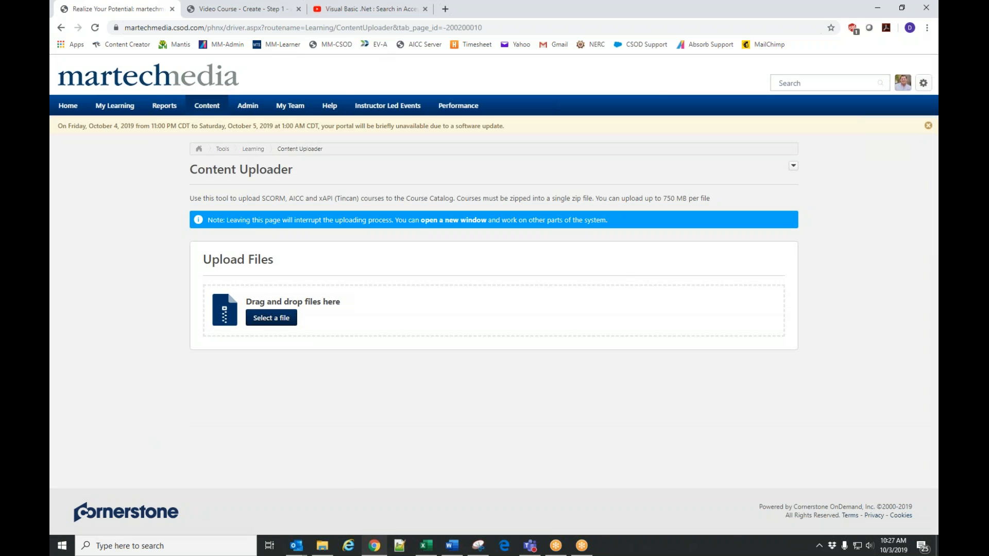
{"action": "left_click_drag", "start_coordinate": [50, 73], "coordinate": [190, 70]}
{"action": "left_click", "coordinate": [108, 181]}
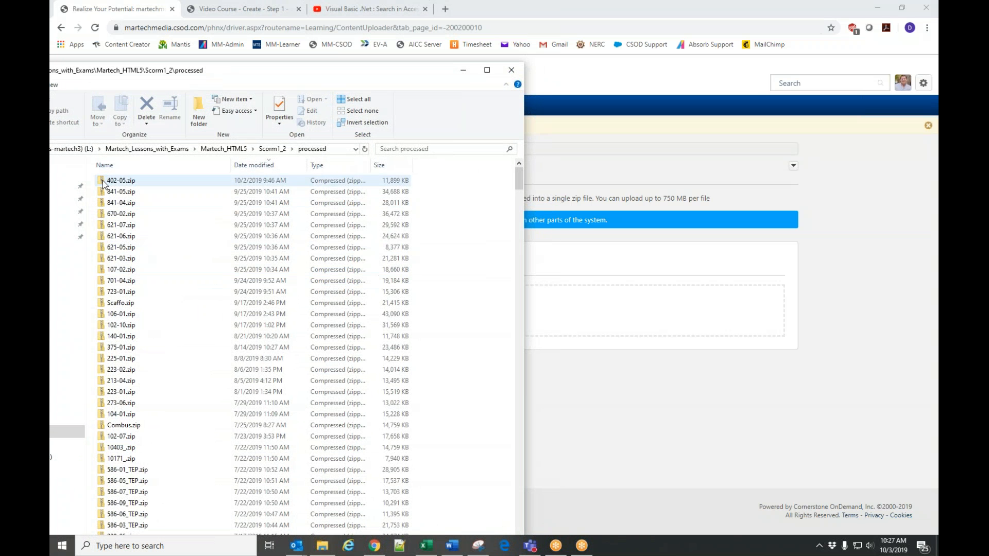
{"action": "left_click_drag", "start_coordinate": [109, 183], "coordinate": [605, 318]}
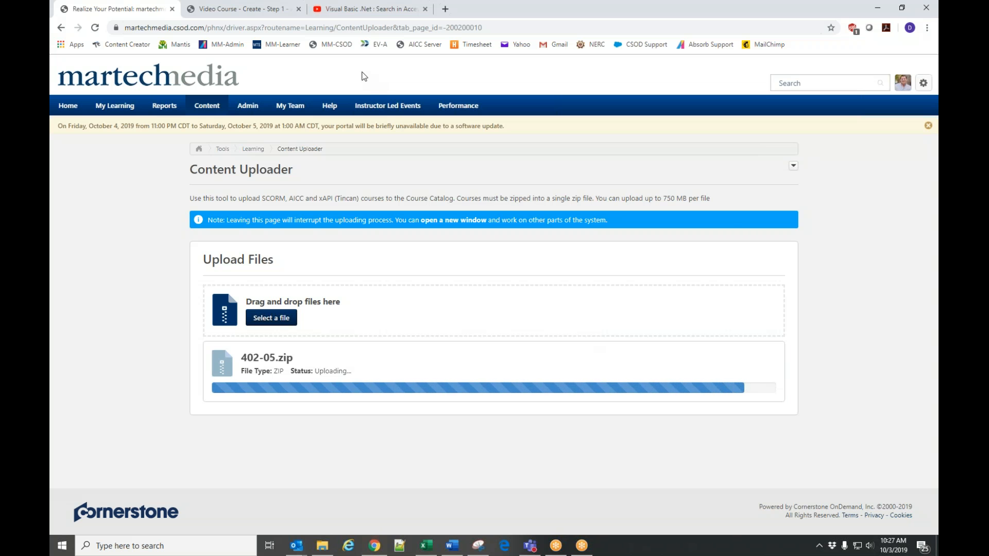
Replace the YouTube page with the SCORM Cloud site by entering "scorm cloud", and sign in with the saved credentials.
{"action": "left_click", "coordinate": [341, 7]}
{"action": "left_click", "coordinate": [361, 28]}
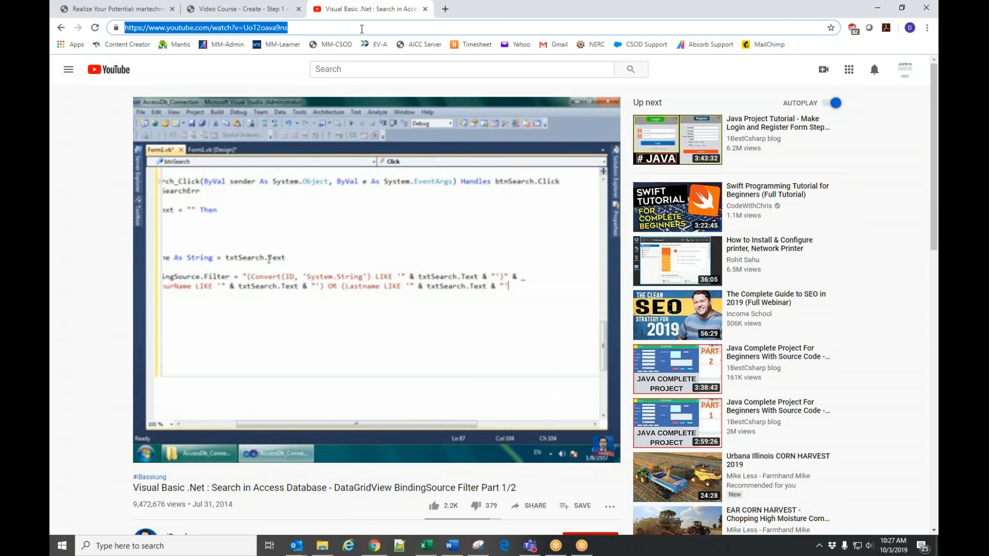
{"action": "type", "text": "clo"}
{"action": "key", "text": "BackSpace"}
{"action": "key", "text": "Escape"}
{"action": "type", "text": "sc"}
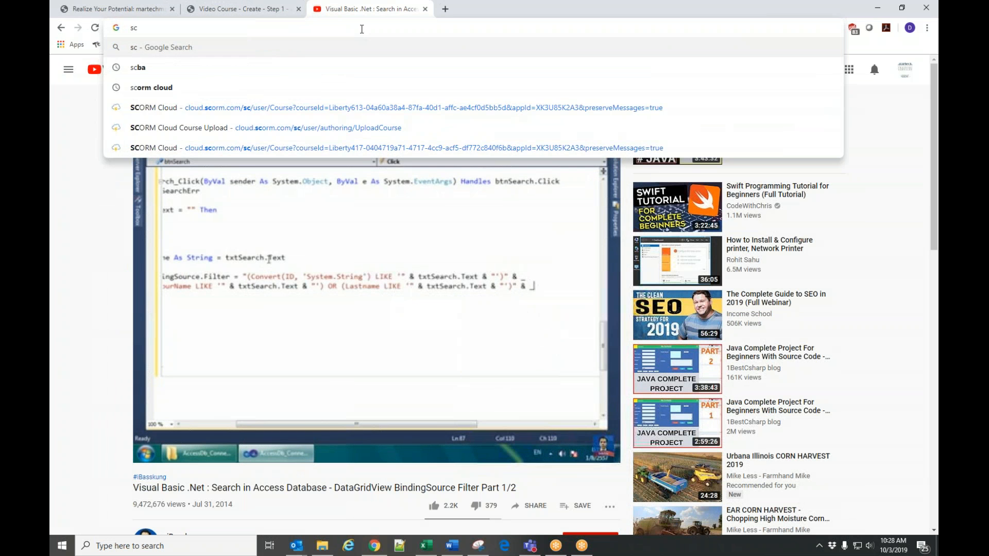
{"action": "type", "text": "ir"}
{"action": "key", "text": "BackSpace"}
{"action": "key", "text": "BackSpace"}
{"action": "type", "text": "orm cloud"}
{"action": "key", "text": "Return"}
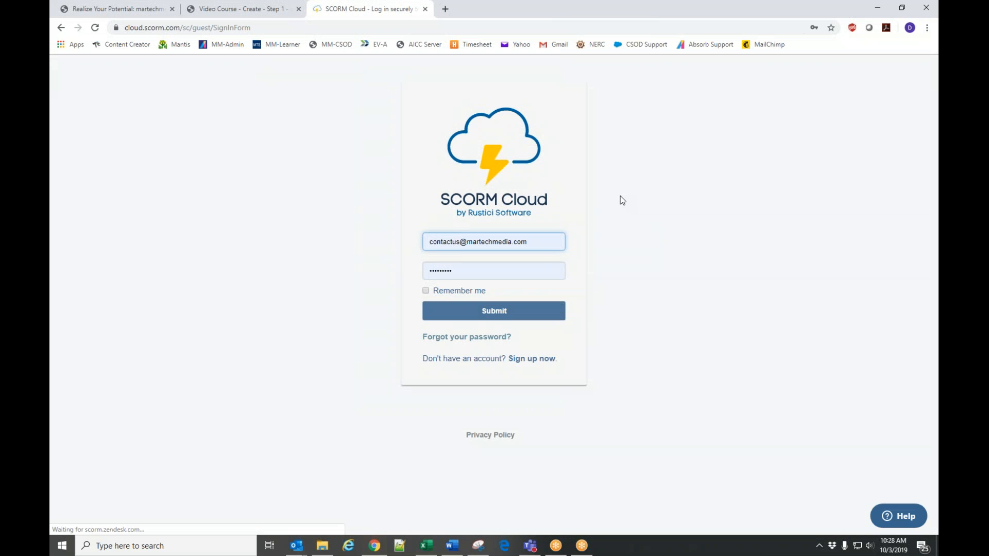
{"action": "left_click", "coordinate": [492, 315]}
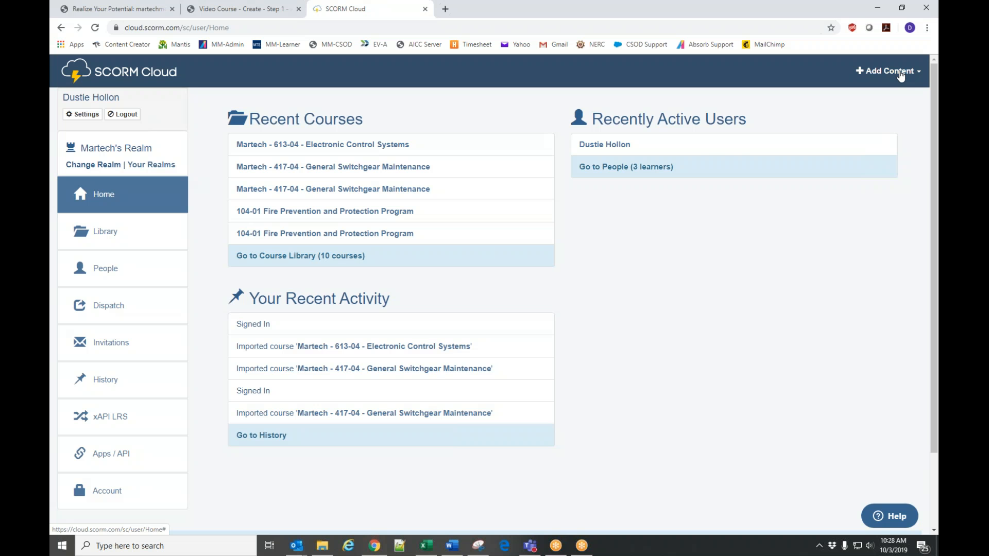
Import the SCORM package 402-05.zip from the Scorm1_2\processed folder as a new course, supplying the file by its copied path.
{"action": "left_click", "coordinate": [900, 76]}
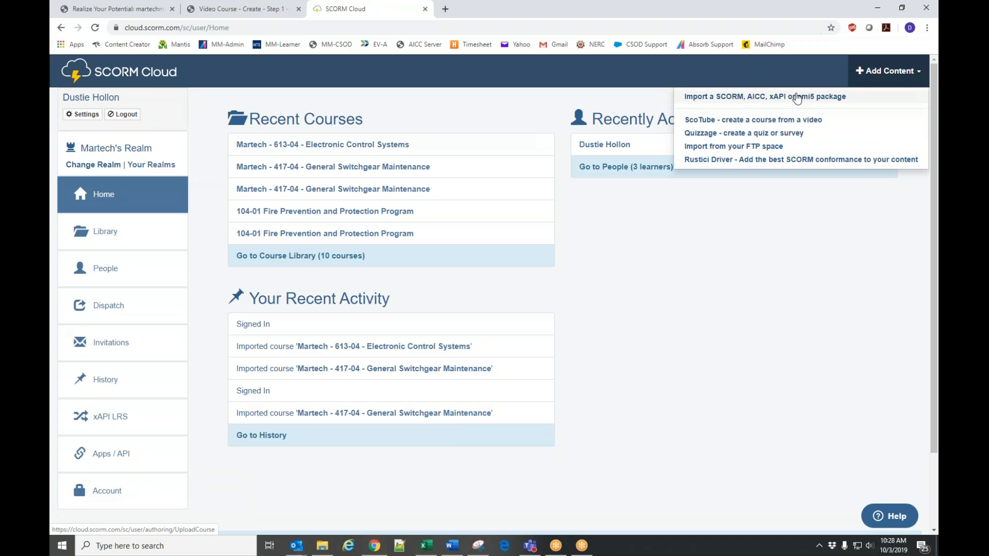
{"action": "left_click", "coordinate": [732, 97]}
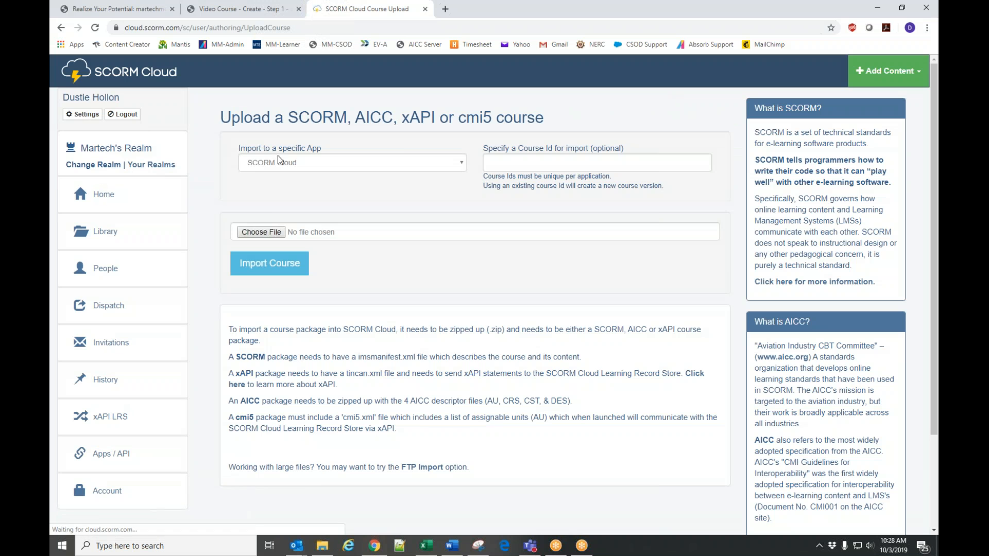
{"action": "left_click", "coordinate": [260, 233]}
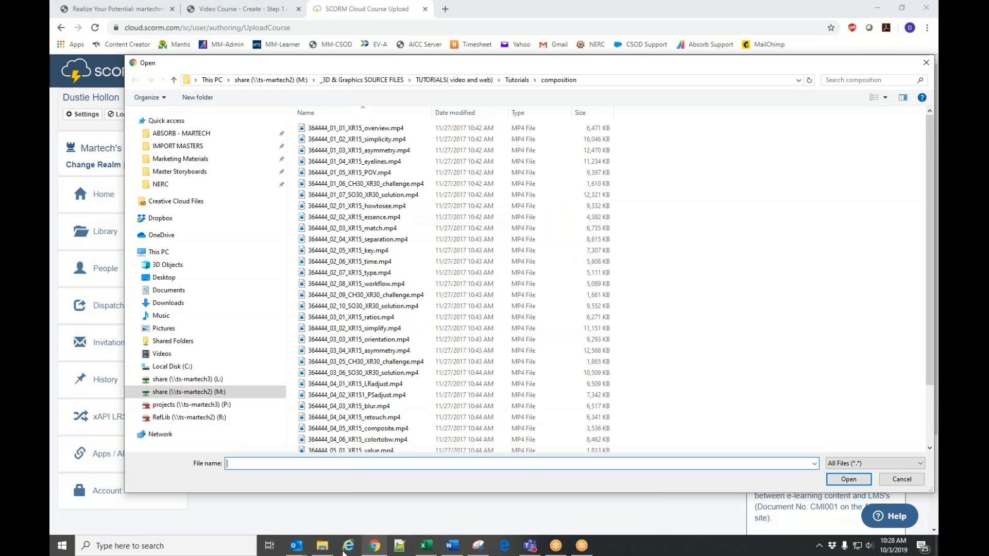
{"action": "left_click", "coordinate": [323, 547]}
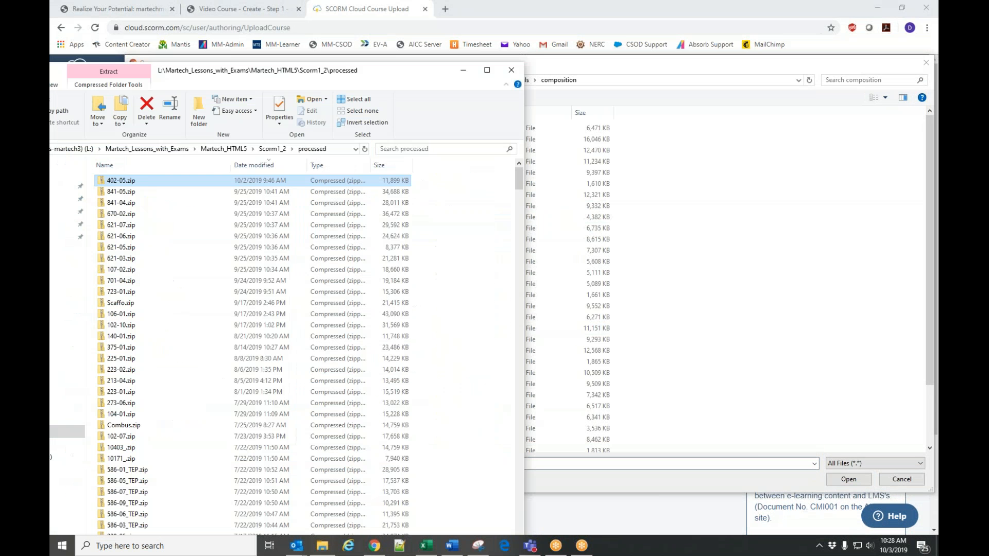
{"action": "right_click", "coordinate": [141, 180]}
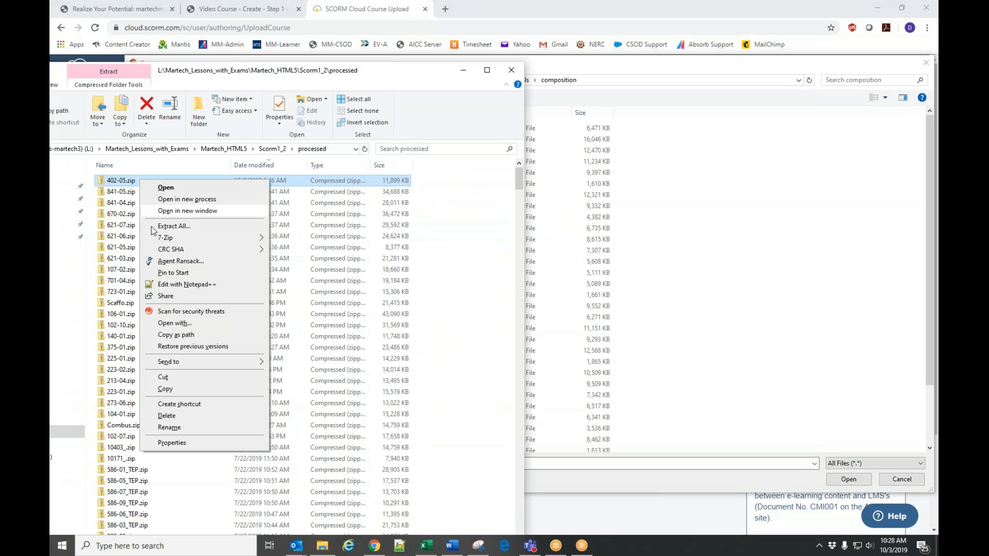
{"action": "left_click", "coordinate": [178, 334]}
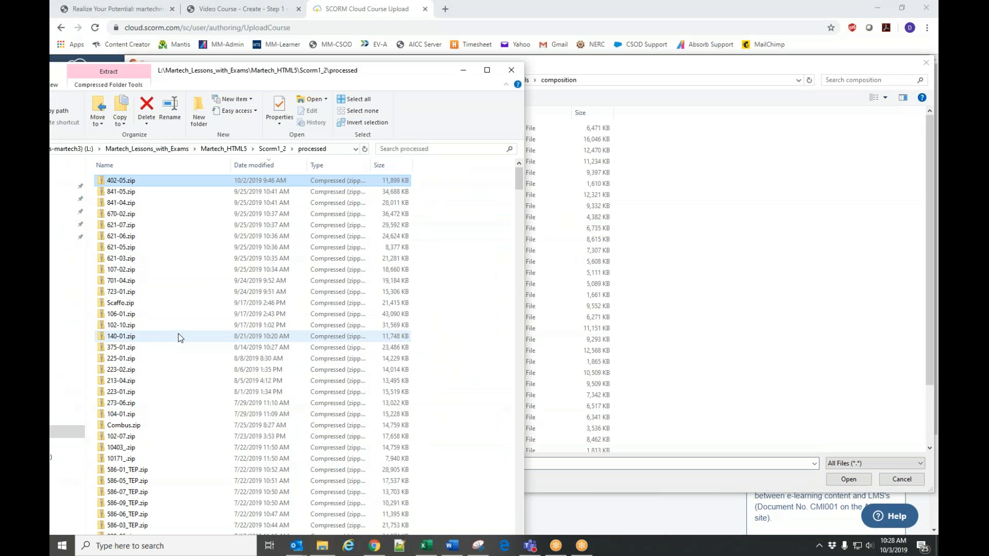
{"action": "left_click", "coordinate": [648, 464]}
{"action": "key", "text": "ctrl+v"}
{"action": "key", "text": "Return"}
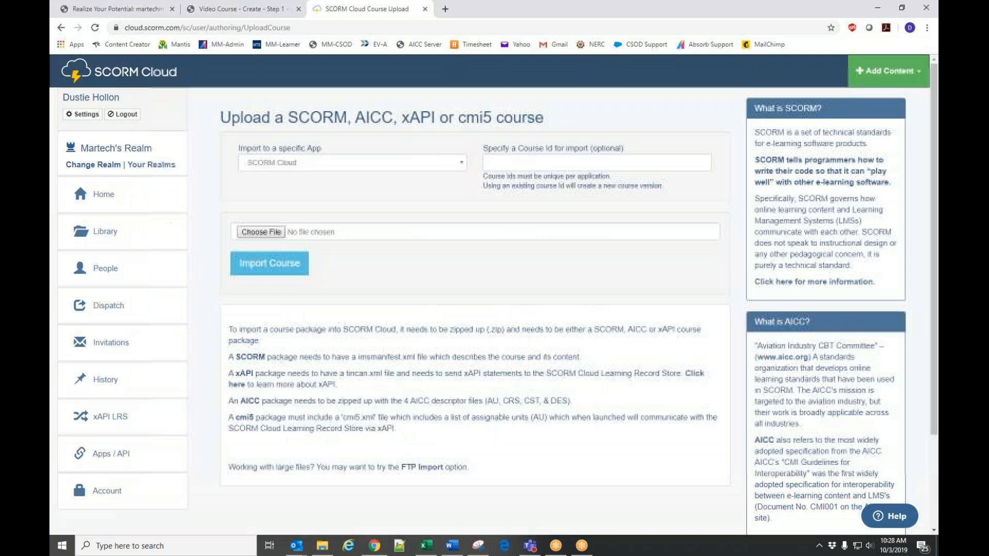
{"action": "left_click", "coordinate": [291, 274]}
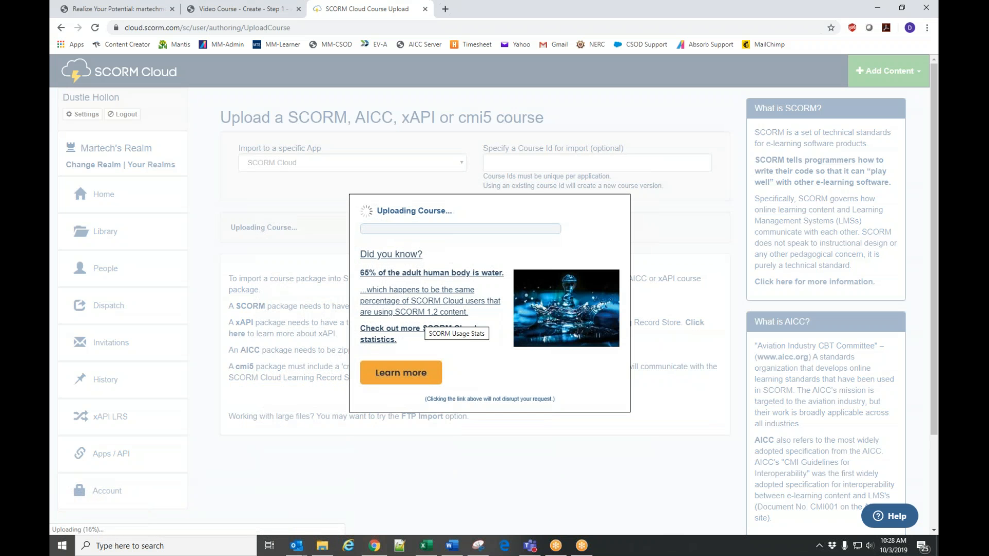
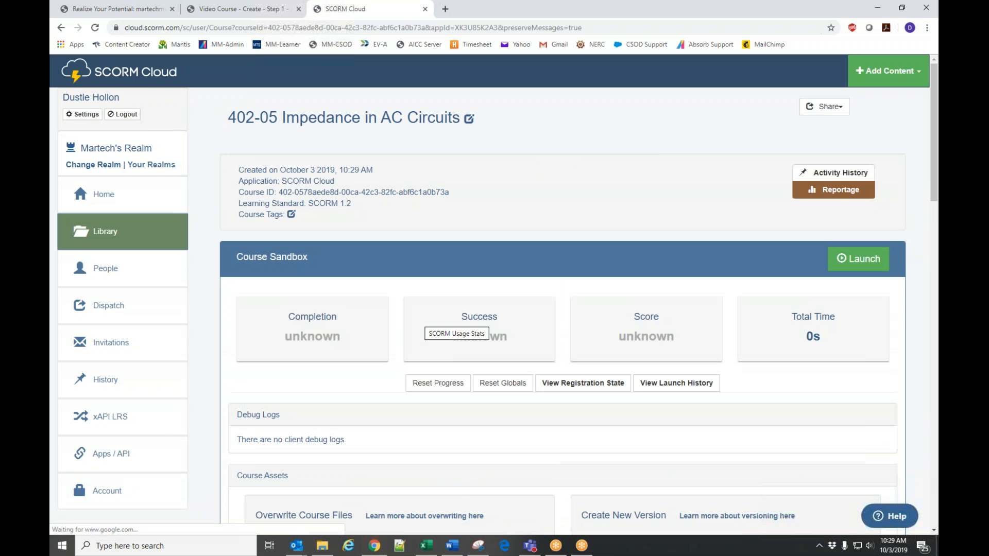
Test-launch the imported 402-05 Impedance in AC Circuits course in the Course Sandbox, close the player and review the sandbox results.
{"action": "scroll", "coordinate": [447, 221], "scroll_direction": "down", "scroll_amount": 1}
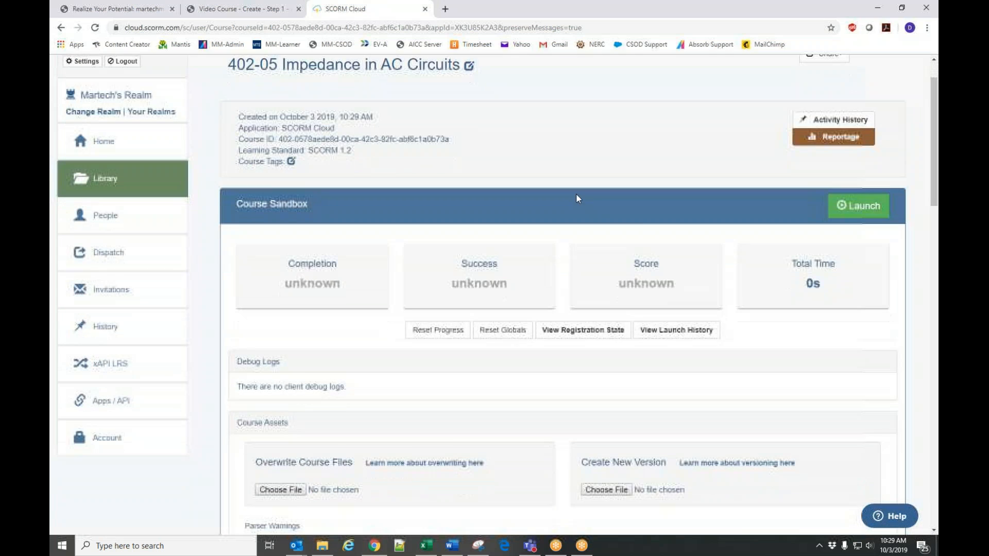
{"action": "scroll", "coordinate": [656, 232], "scroll_direction": "up", "scroll_amount": 1}
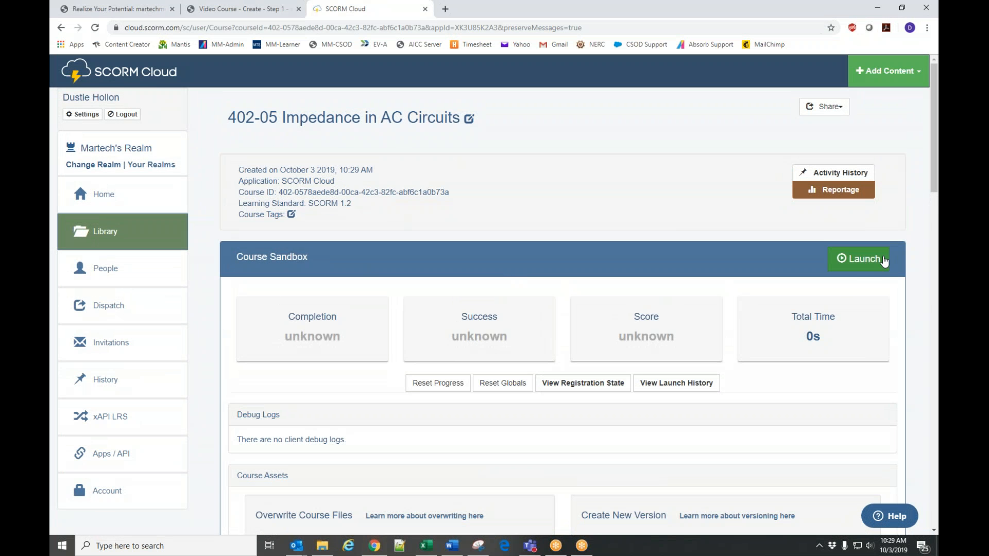
{"action": "left_click", "coordinate": [860, 259]}
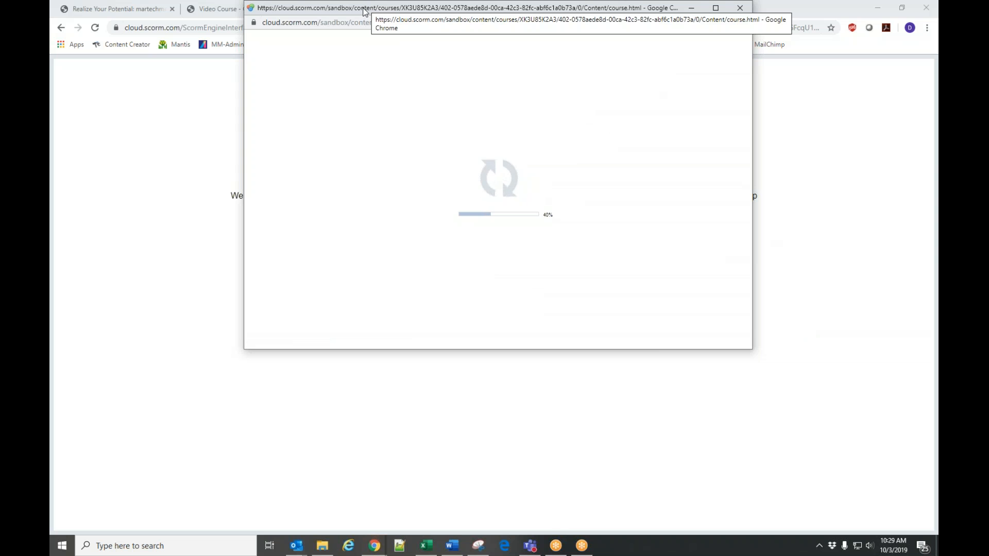
{"action": "left_click_drag", "start_coordinate": [363, 9], "coordinate": [357, 67]}
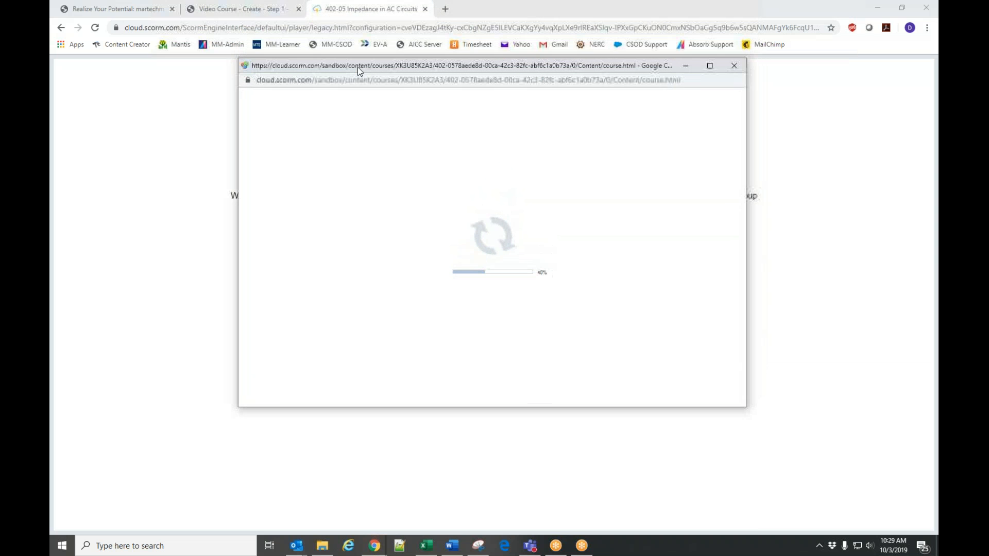
{"action": "left_click", "coordinate": [735, 67]}
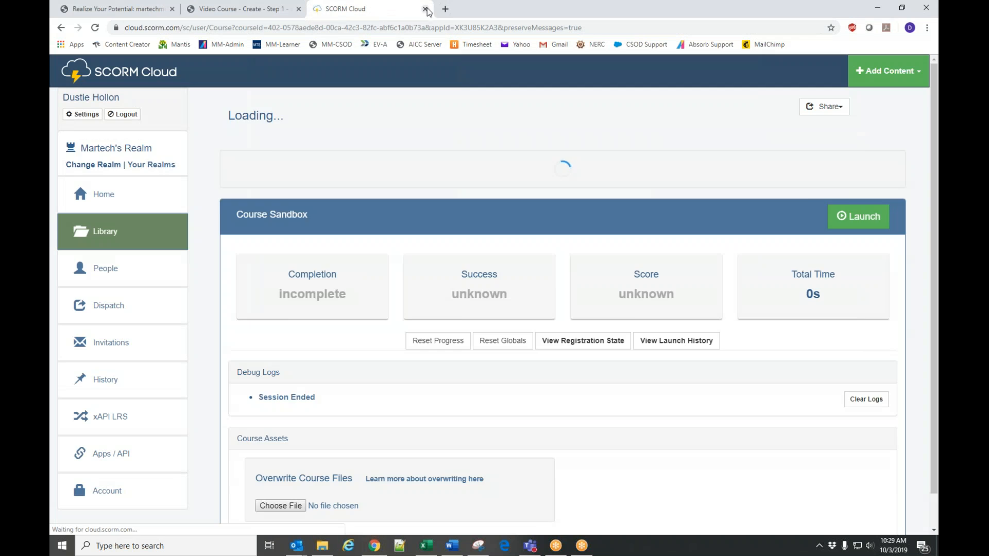
{"action": "scroll", "coordinate": [643, 288], "scroll_direction": "down", "scroll_amount": 3}
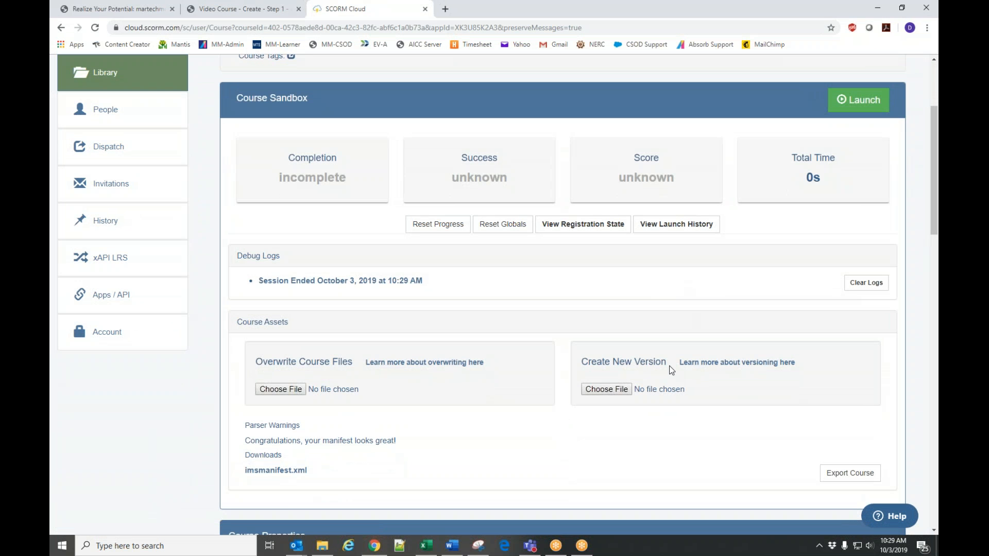
{"action": "scroll", "coordinate": [671, 370], "scroll_direction": "up", "scroll_amount": 3}
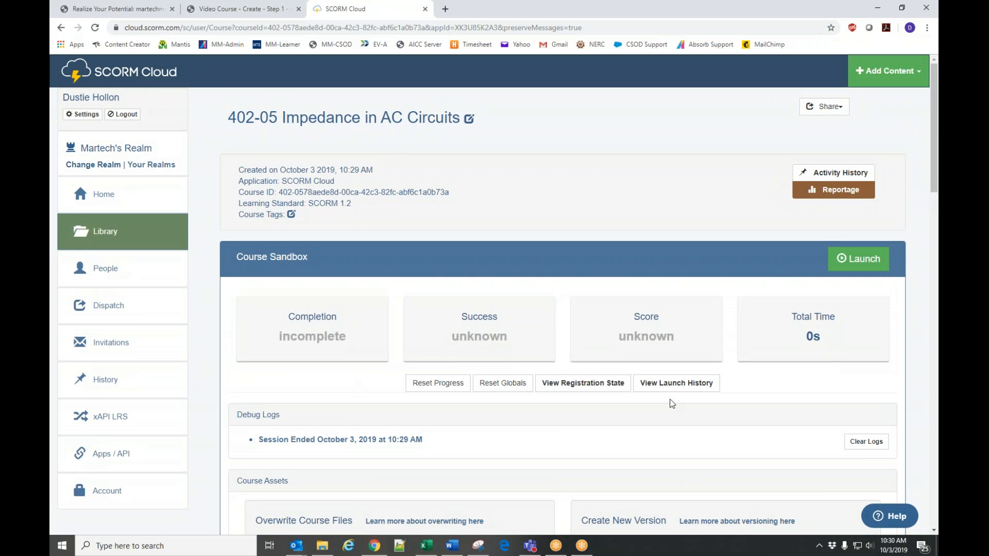
Return to the Cornerstone Content Uploader and set Martech Media - BluEarth Renewables as the provider for 402-05.zip.
{"action": "left_click", "coordinate": [260, 9]}
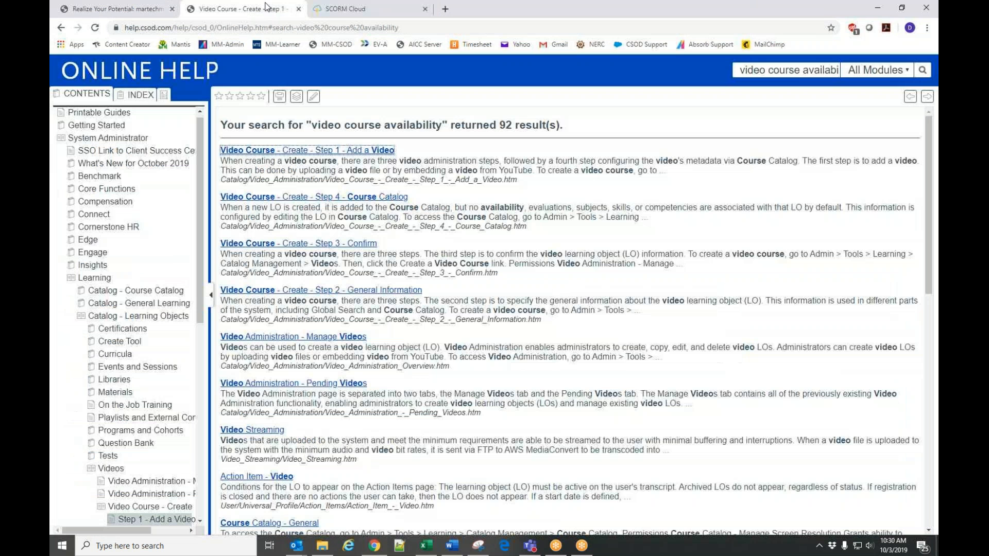
{"action": "left_click", "coordinate": [110, 9]}
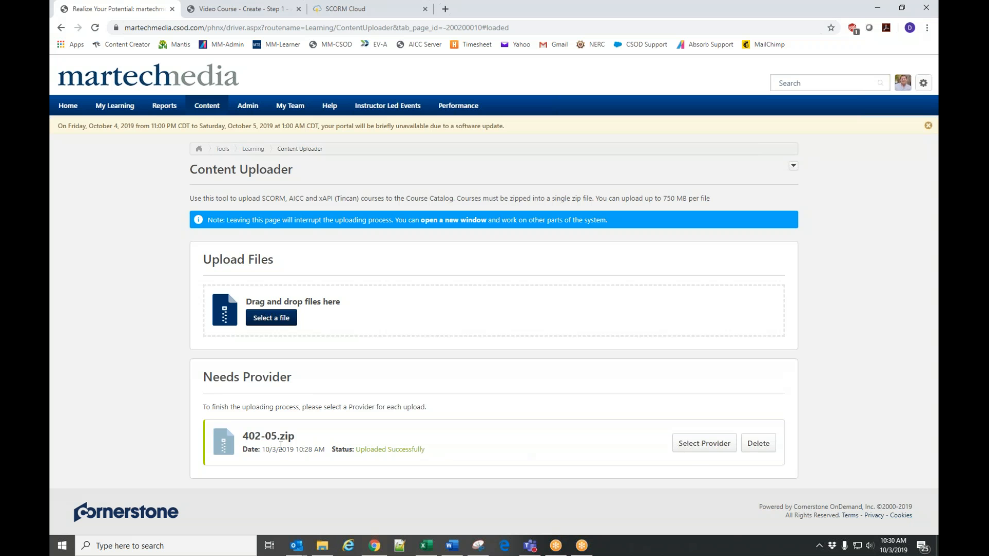
{"action": "left_click", "coordinate": [691, 452]}
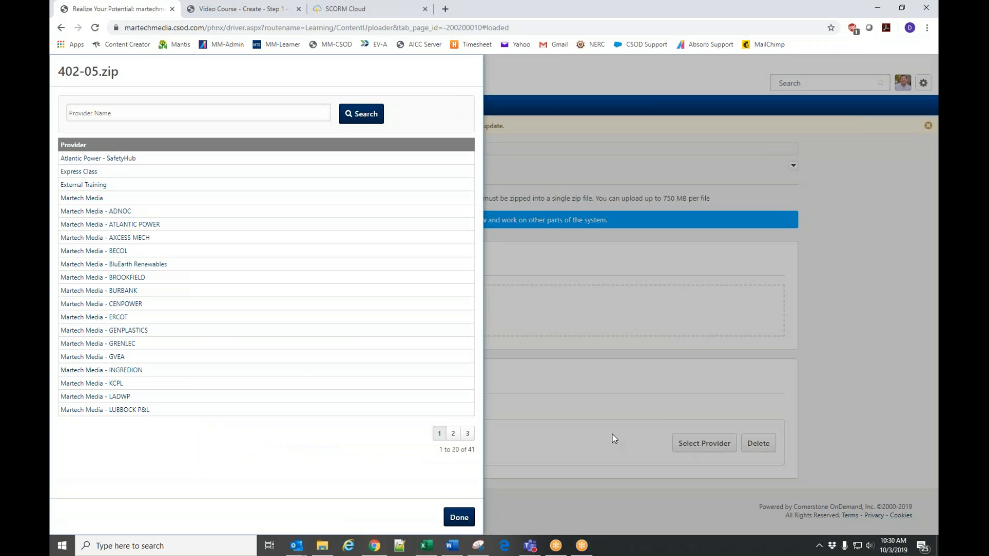
{"action": "left_click", "coordinate": [98, 266]}
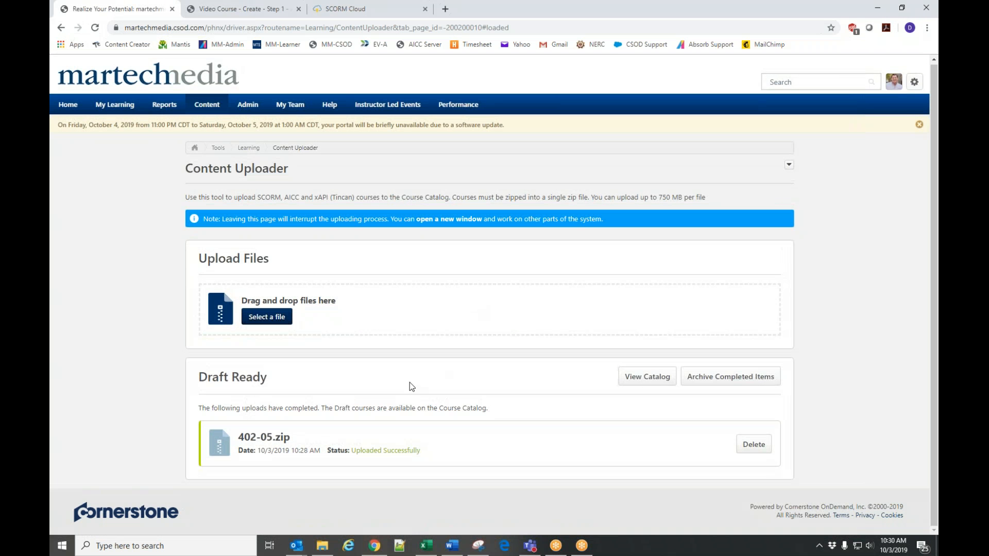
Open the draft 402-05 Impedance in AC Circuits course from the catalog and prefix its title with "Bluearth Test Course".
{"action": "left_click", "coordinate": [643, 383]}
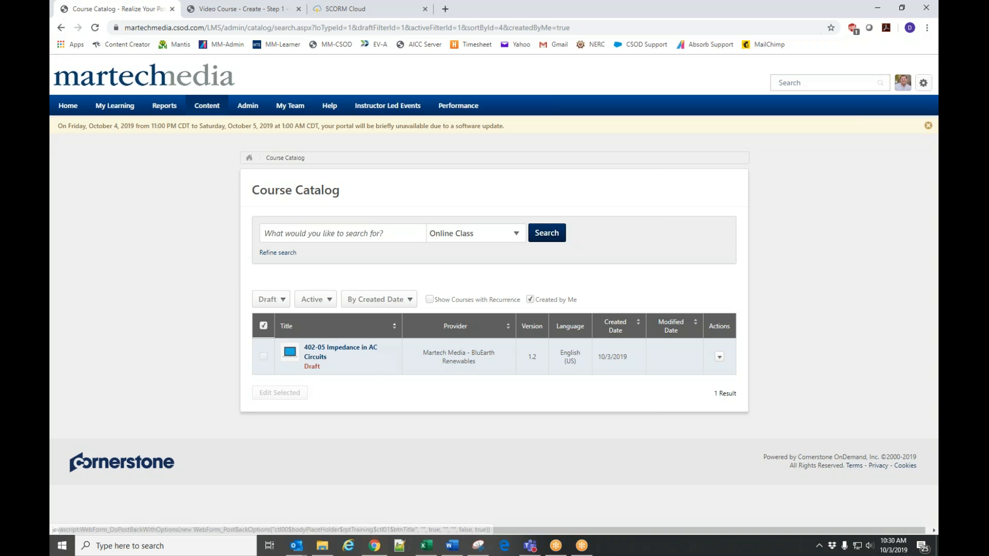
{"action": "left_click", "coordinate": [316, 357]}
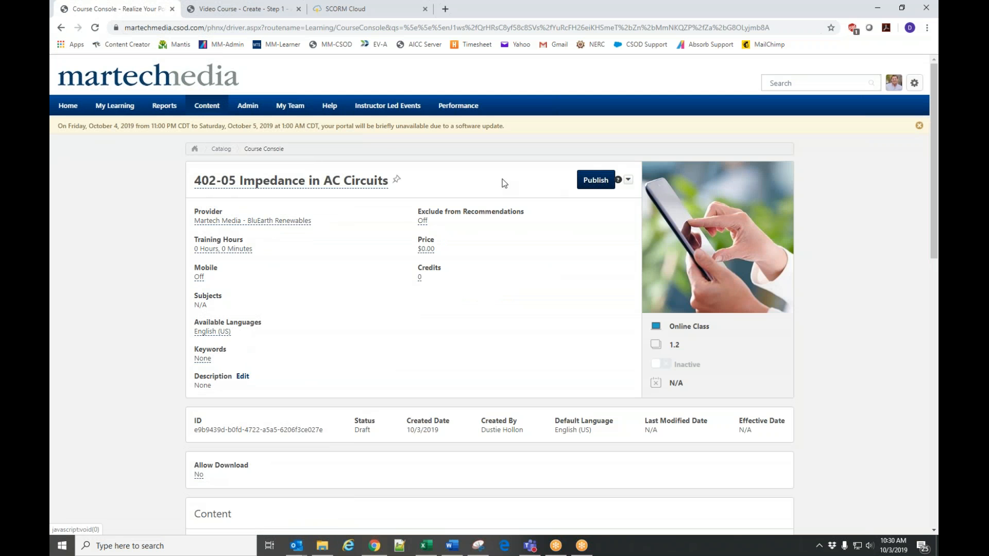
{"action": "left_click", "coordinate": [318, 186]}
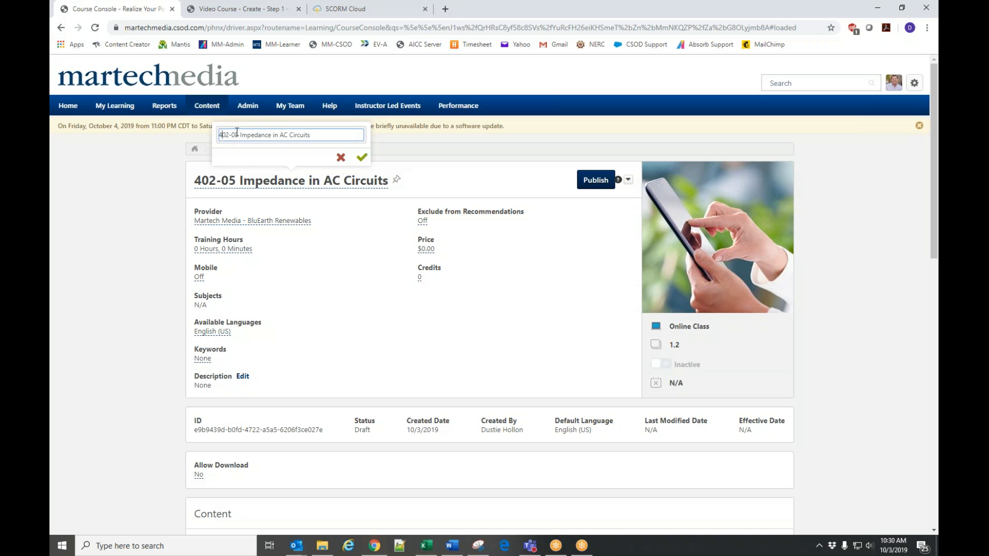
{"action": "type", "text": "Bluearth Text Course"}
{"action": "left_click", "coordinate": [361, 158]}
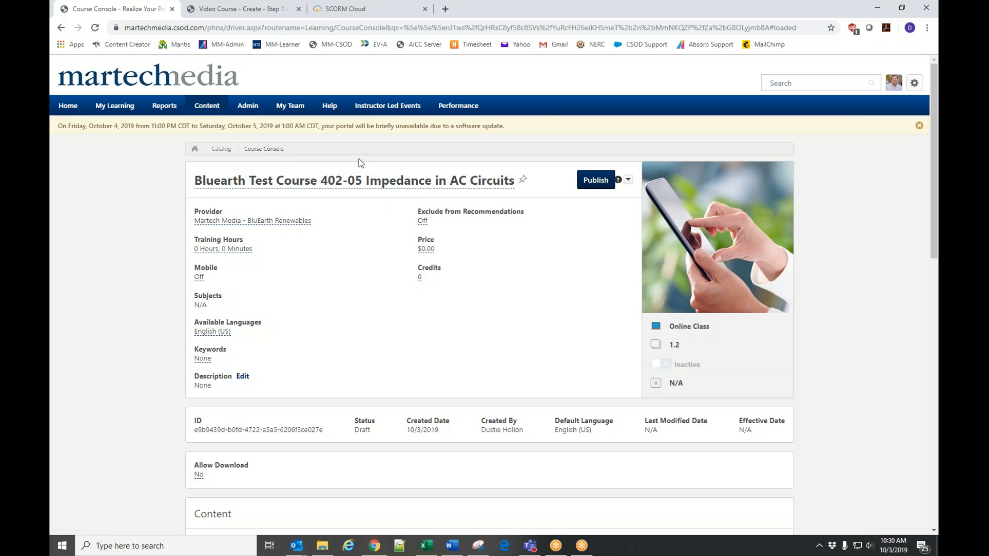
Set the course's Mobile option to On.
{"action": "left_click", "coordinate": [199, 278]}
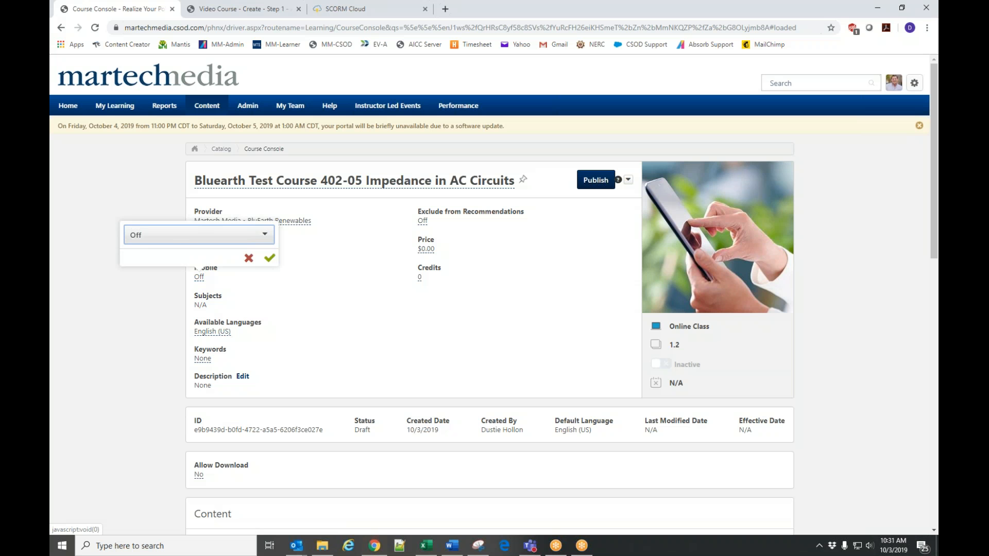
{"action": "left_click", "coordinate": [181, 237]}
{"action": "left_click", "coordinate": [159, 254]}
{"action": "left_click", "coordinate": [269, 258]}
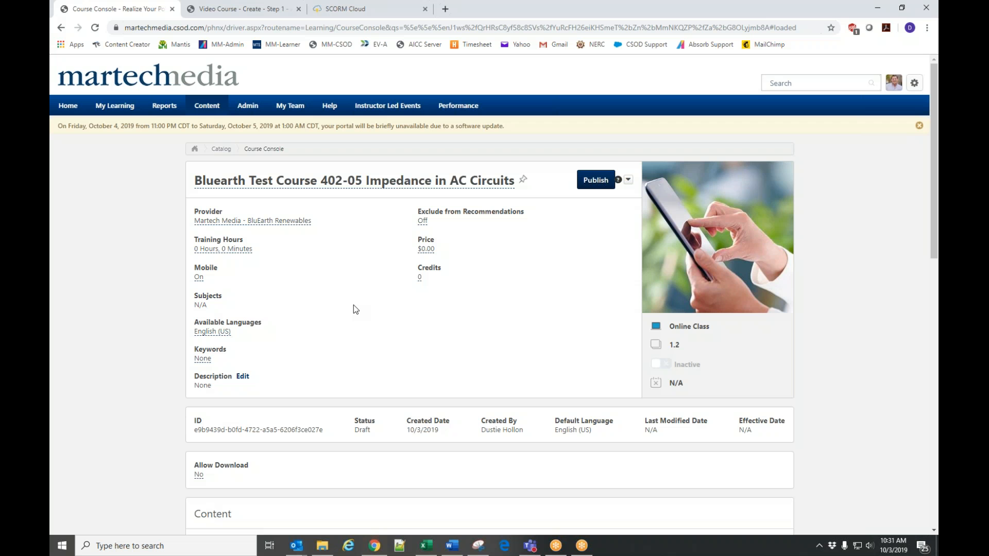
Open the user selection for the course's availability.
{"action": "scroll", "coordinate": [346, 329], "scroll_direction": "down", "scroll_amount": 1}
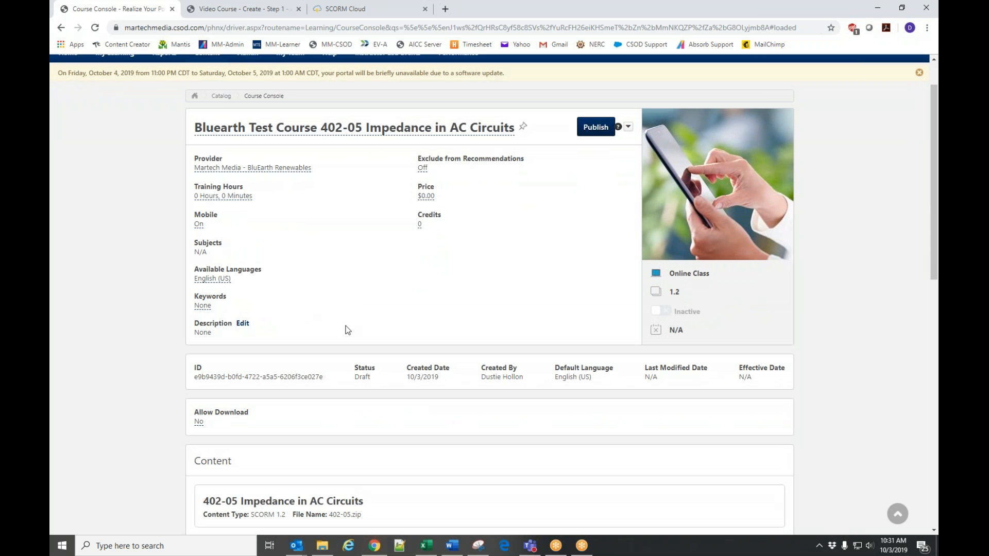
{"action": "scroll", "coordinate": [345, 330], "scroll_direction": "down", "scroll_amount": 5}
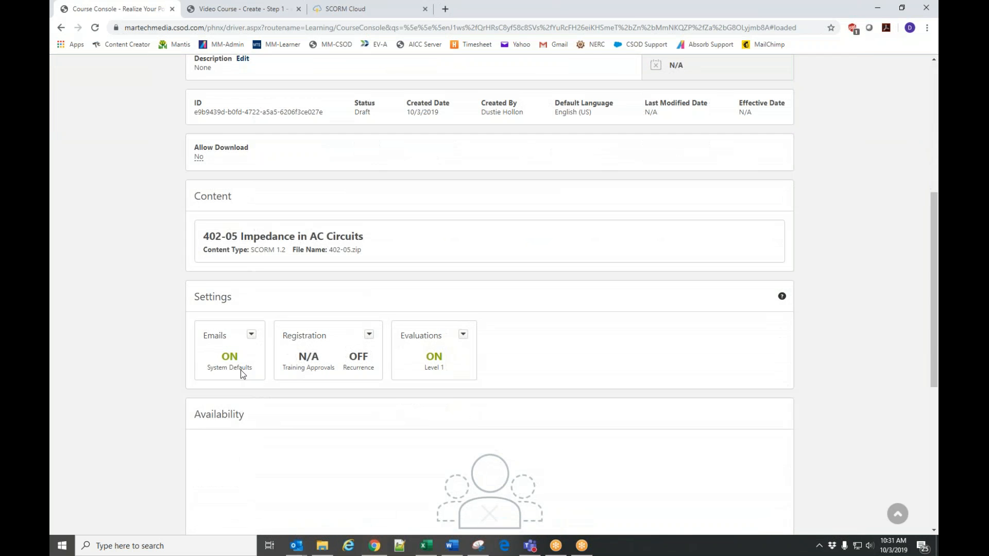
{"action": "scroll", "coordinate": [240, 369], "scroll_direction": "down", "scroll_amount": 4}
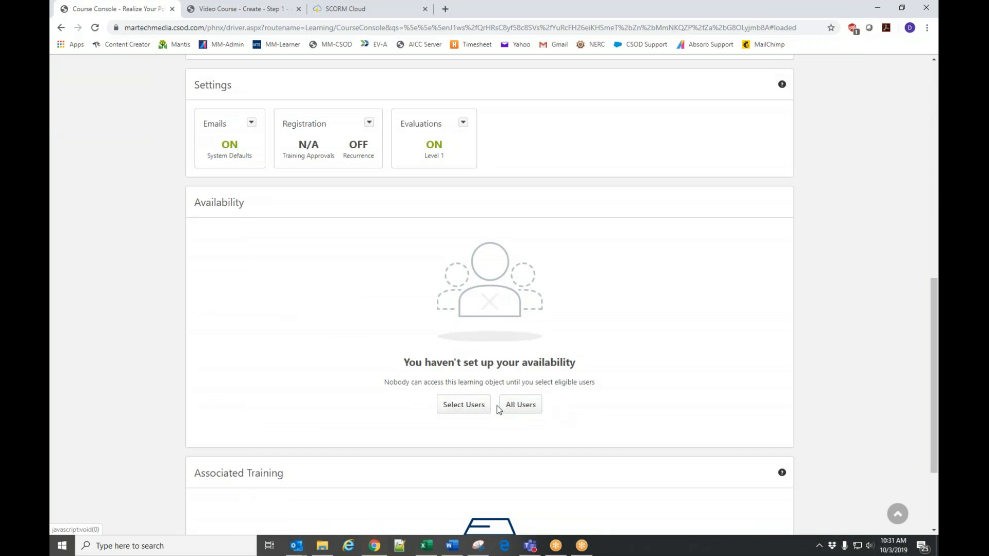
{"action": "left_click", "coordinate": [465, 405]}
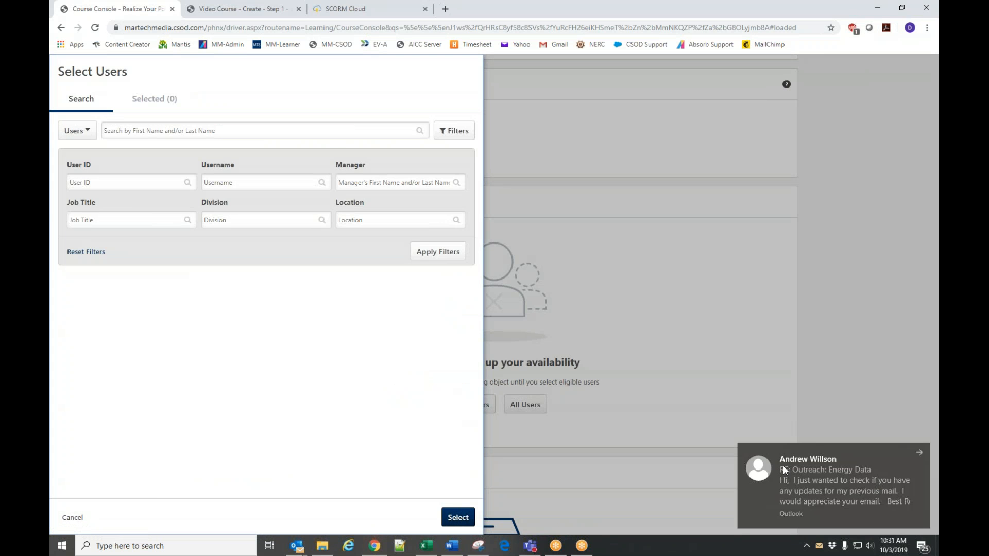
{"action": "left_click", "coordinate": [77, 130]}
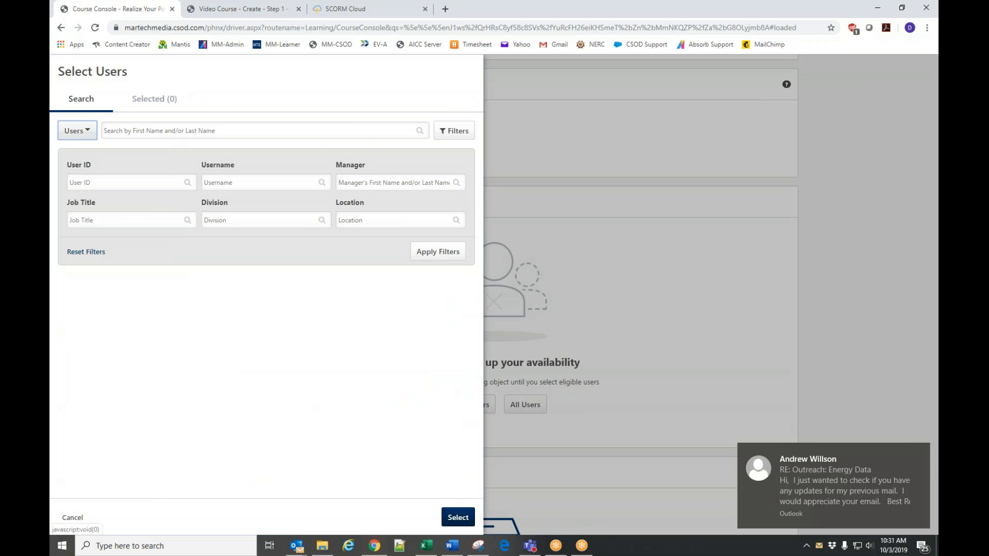
{"action": "left_click", "coordinate": [165, 130]}
{"action": "type", "text": "dust"}
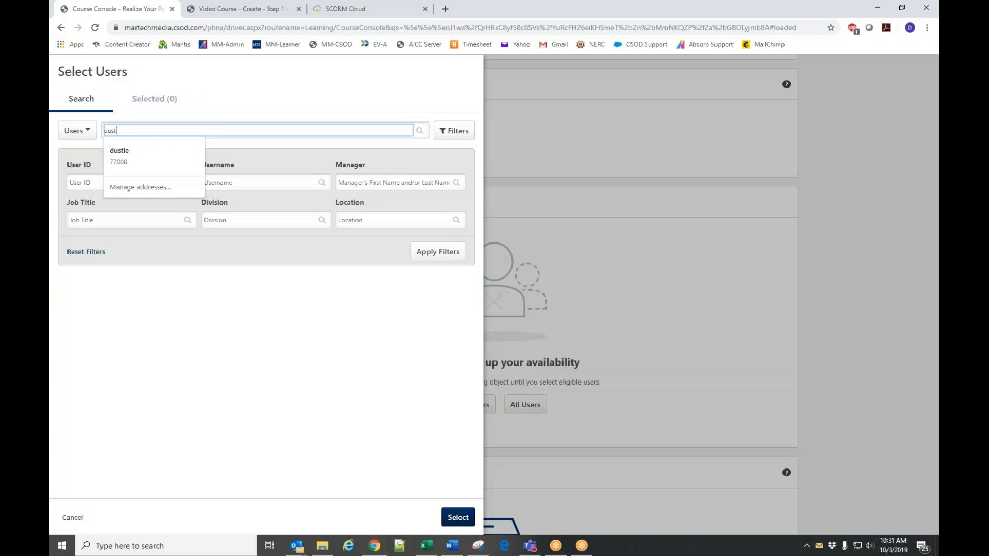
Search divisions for "bluearth", add the BluEarth Renewables division to the course's availability and save it.
{"action": "left_click", "coordinate": [81, 133]}
{"action": "left_click", "coordinate": [83, 165]}
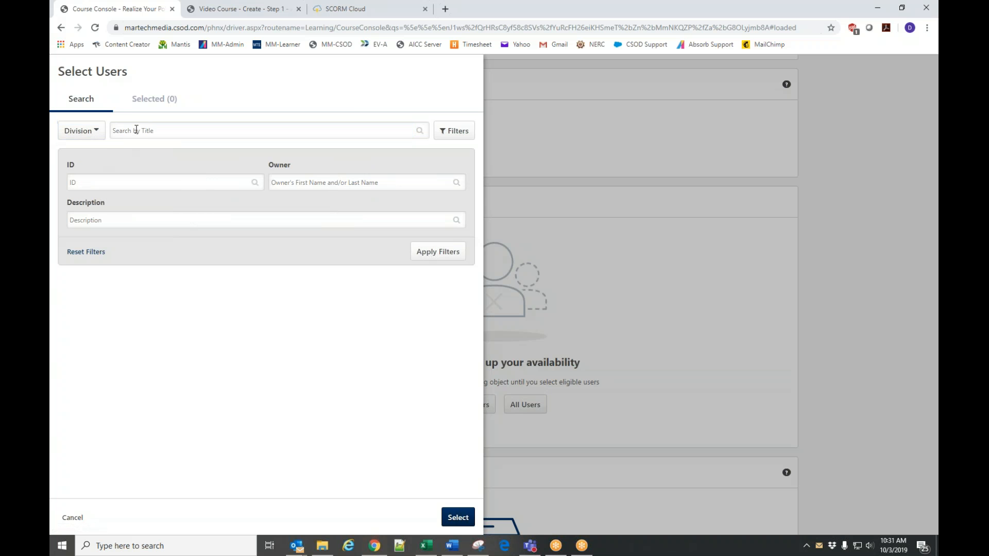
{"action": "left_click", "coordinate": [135, 130]}
{"action": "type", "text": "dluearth"}
{"action": "key", "text": "Return"}
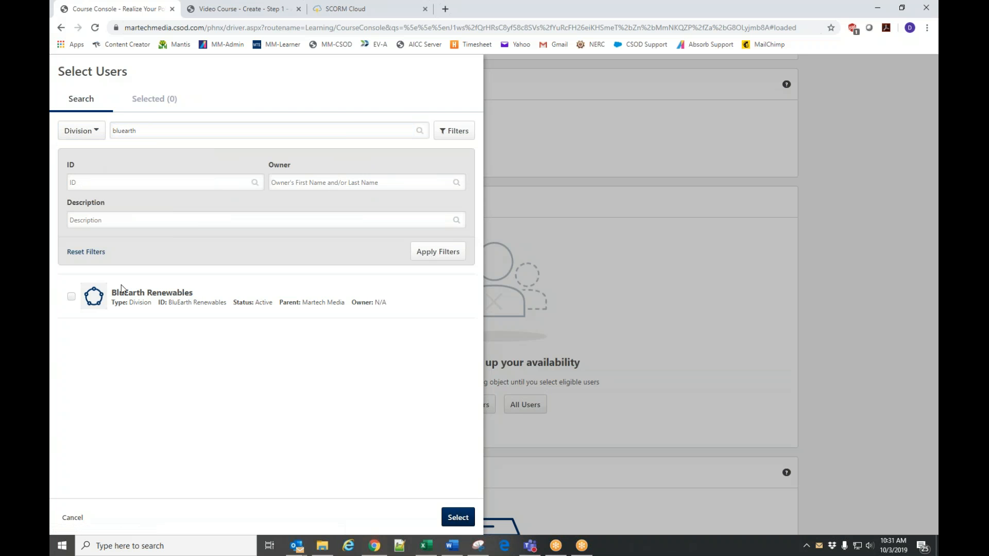
{"action": "left_click", "coordinate": [72, 297]}
{"action": "left_click", "coordinate": [458, 517]}
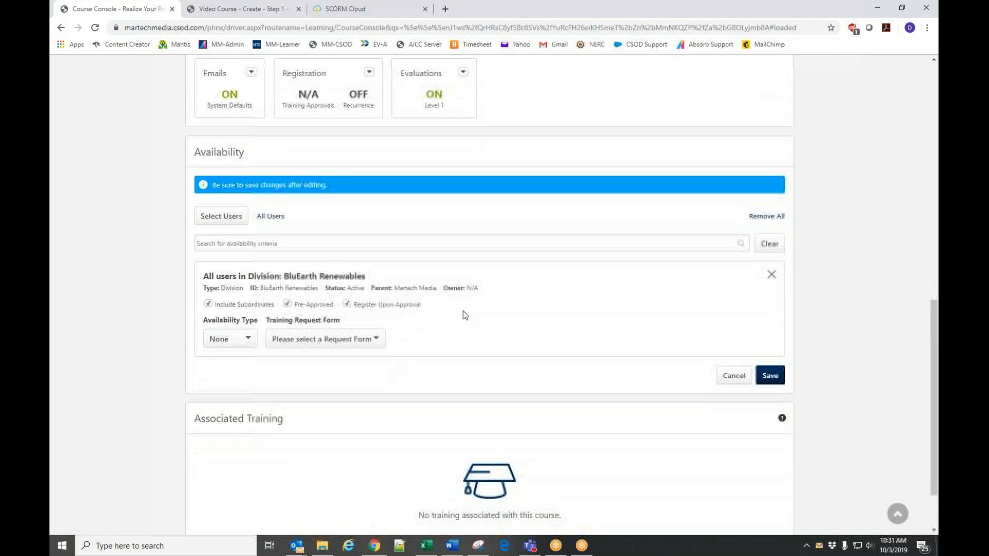
{"action": "scroll", "coordinate": [728, 289], "scroll_direction": "down", "scroll_amount": 1}
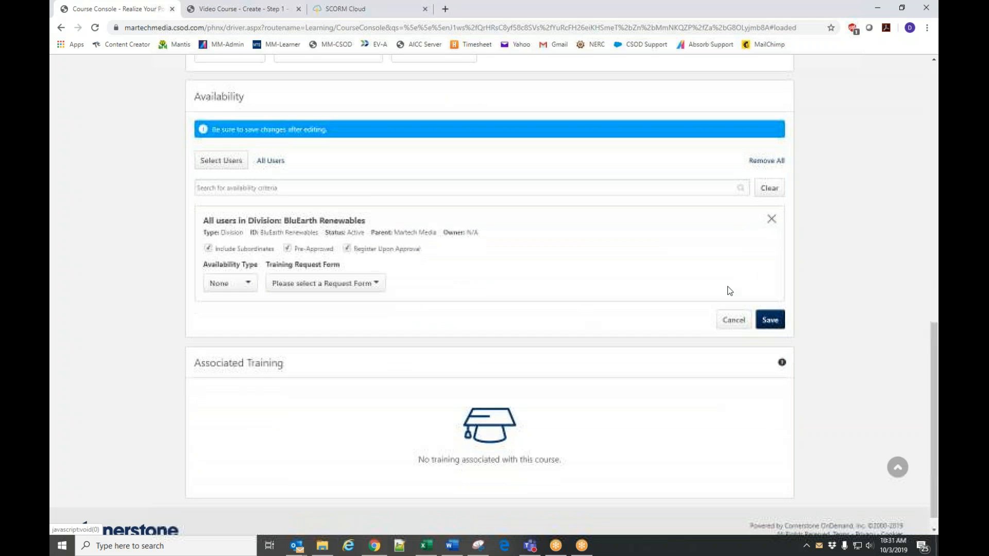
{"action": "left_click", "coordinate": [770, 321]}
Publish the Bluearth Test Course 402-05 Impedance in AC Circuits.
{"action": "scroll", "coordinate": [443, 293], "scroll_direction": "up", "scroll_amount": 6}
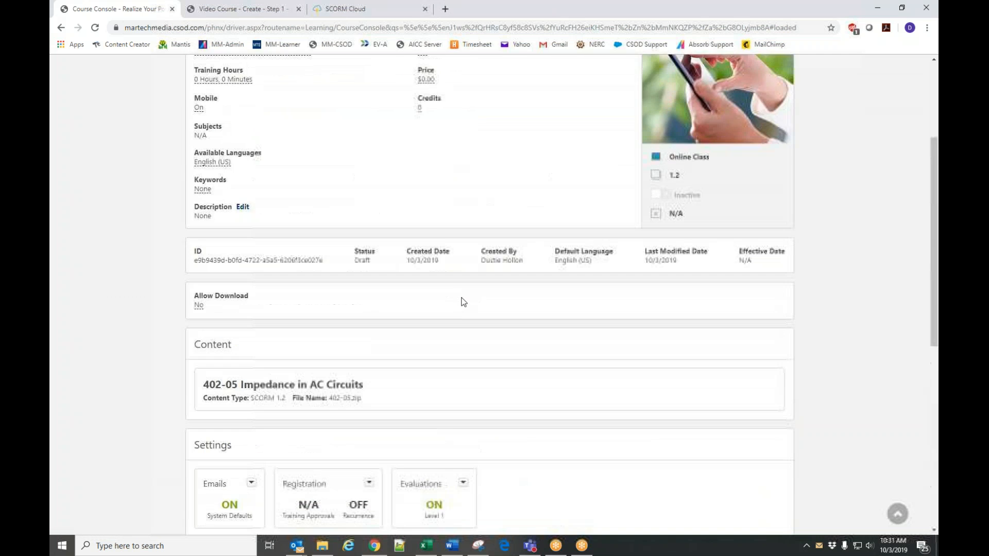
{"action": "scroll", "coordinate": [464, 303], "scroll_direction": "up", "scroll_amount": 3}
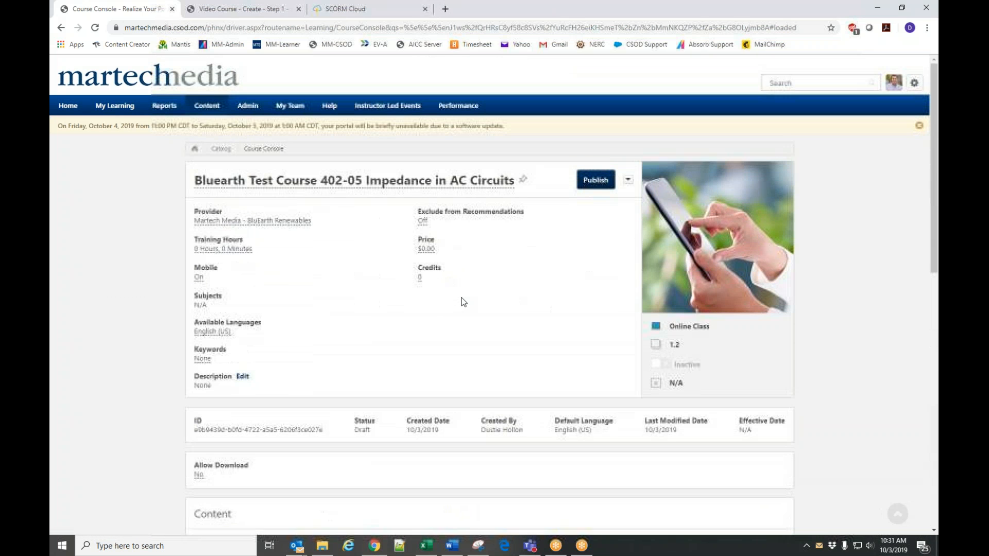
{"action": "left_click", "coordinate": [595, 181]}
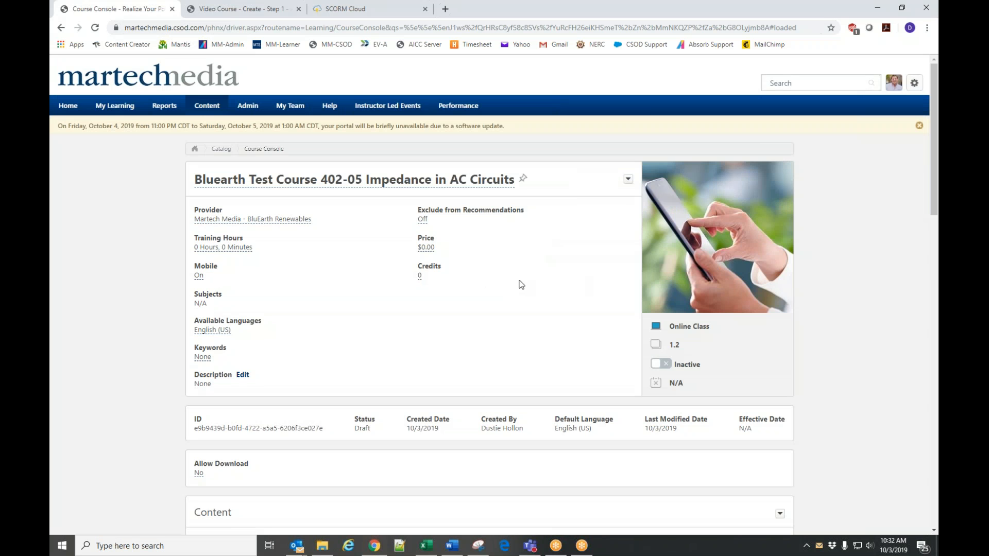
Search the course catalog for "bluearth" across all training and locate the newly published test course.
{"action": "left_click", "coordinate": [242, 110]}
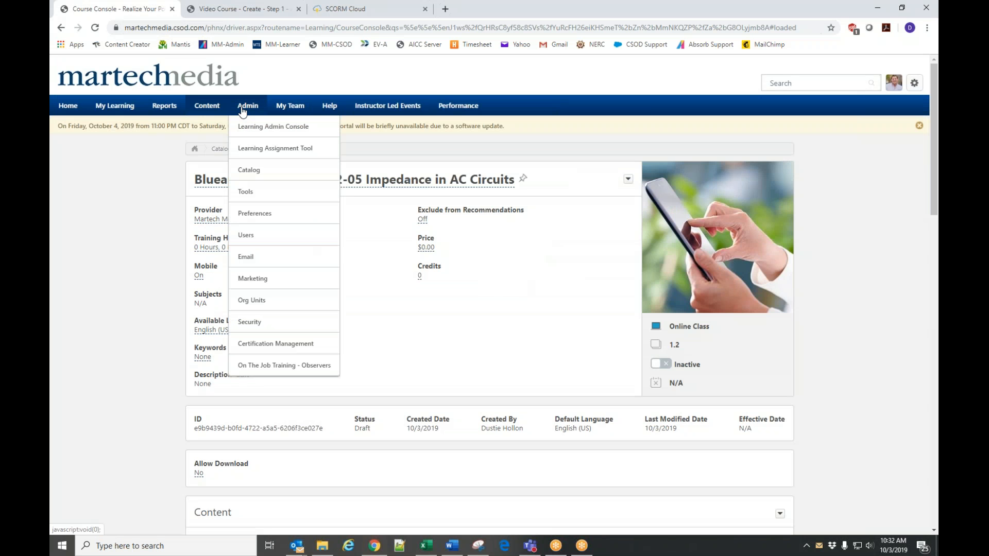
{"action": "left_click", "coordinate": [251, 170]}
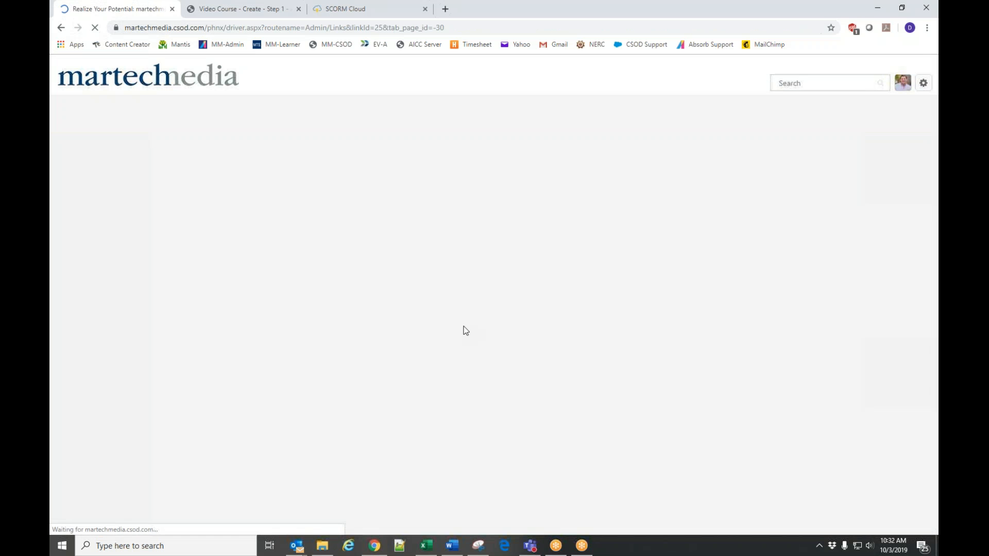
{"action": "left_click", "coordinate": [364, 296]}
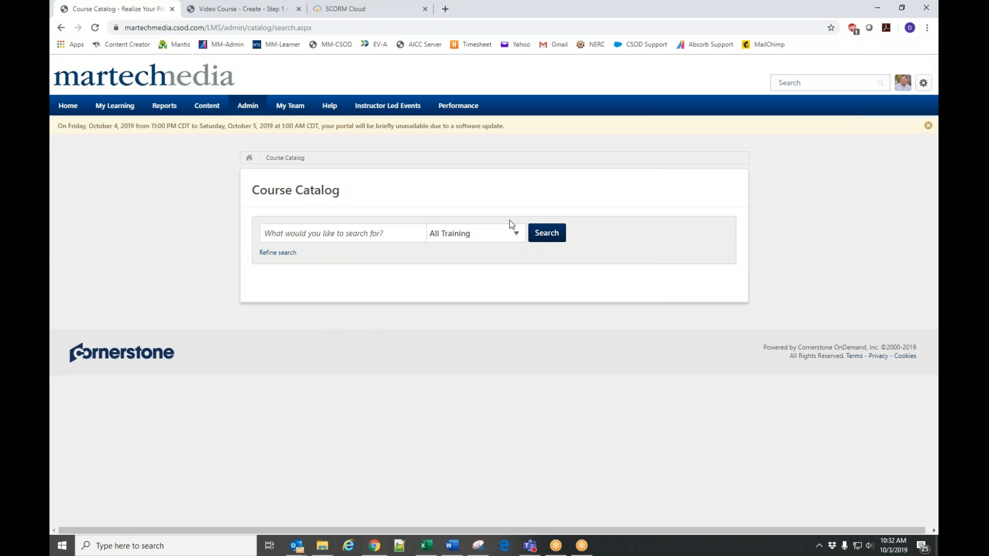
{"action": "left_click", "coordinate": [351, 237]}
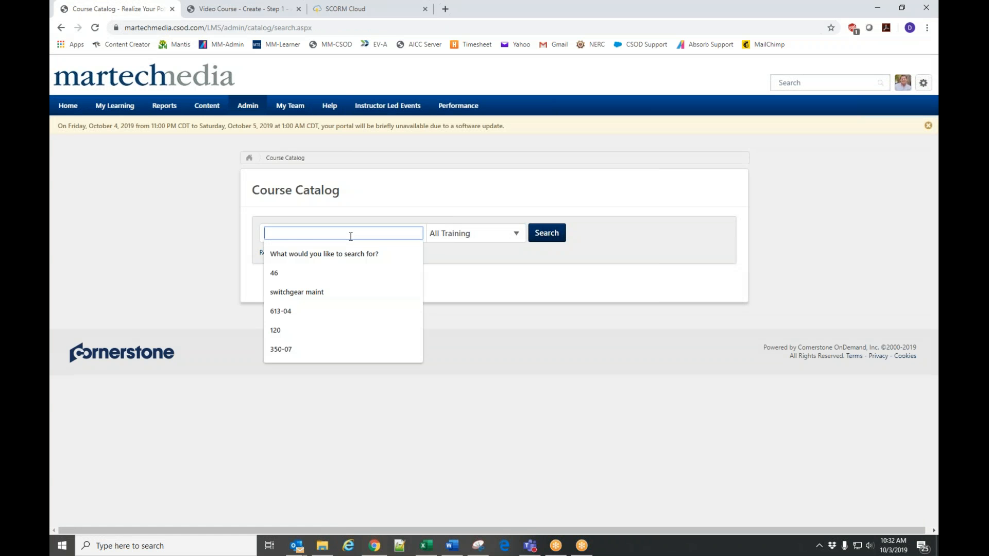
{"action": "type", "text": "bluearth"}
{"action": "key", "text": "Return"}
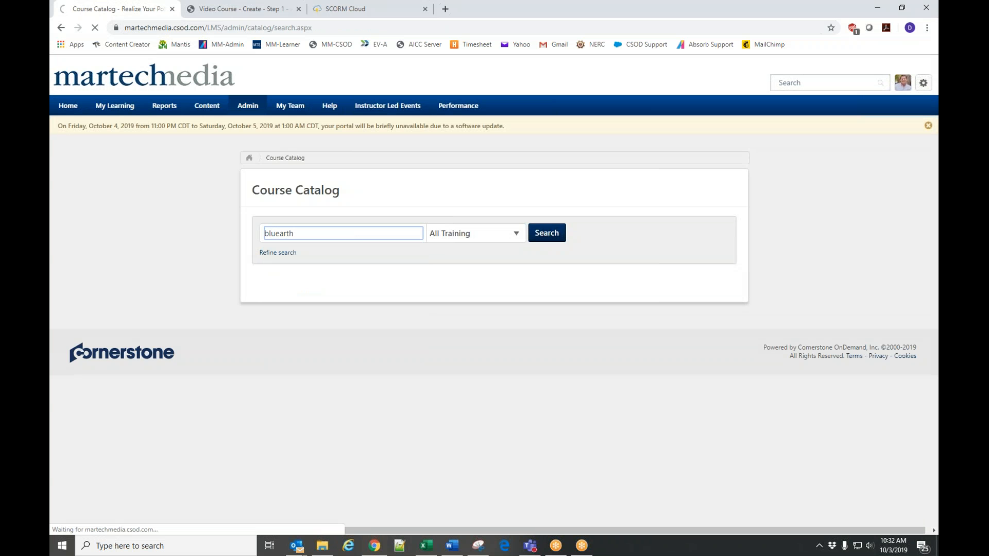
{"action": "scroll", "coordinate": [383, 266], "scroll_direction": "down", "scroll_amount": 3}
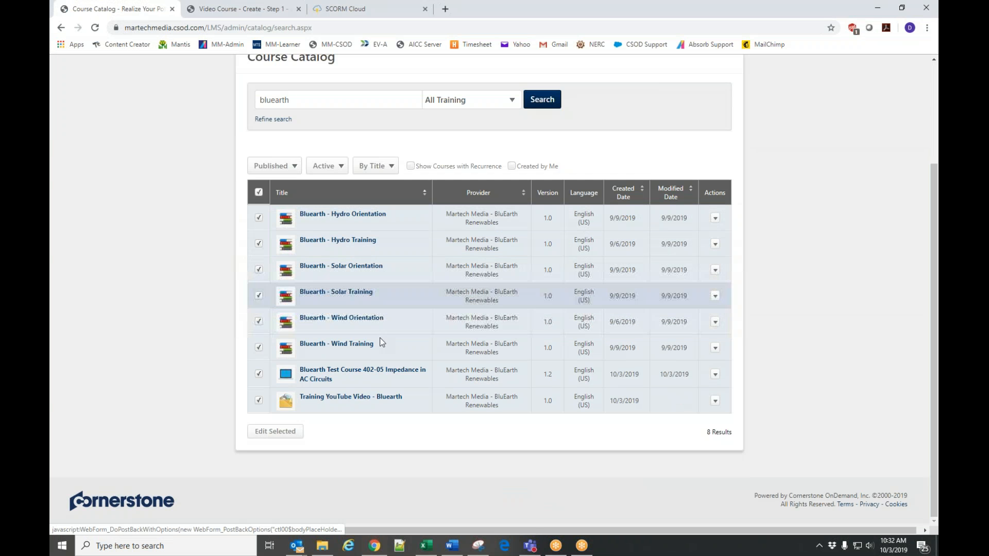
{"action": "left_click", "coordinate": [334, 384]}
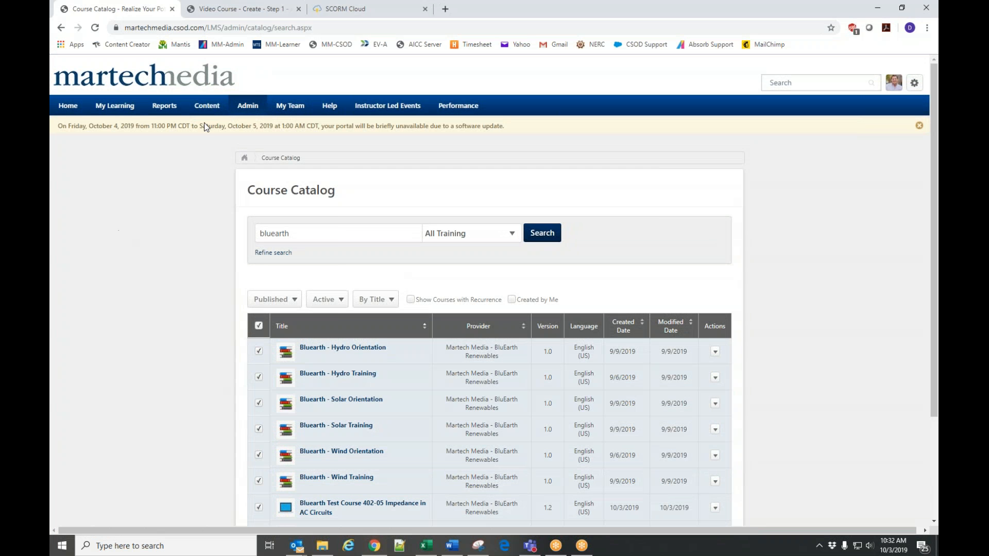
Open the Learning Assignment Tool to manage learning assignments.
{"action": "mouse_move", "coordinate": [247, 106]}
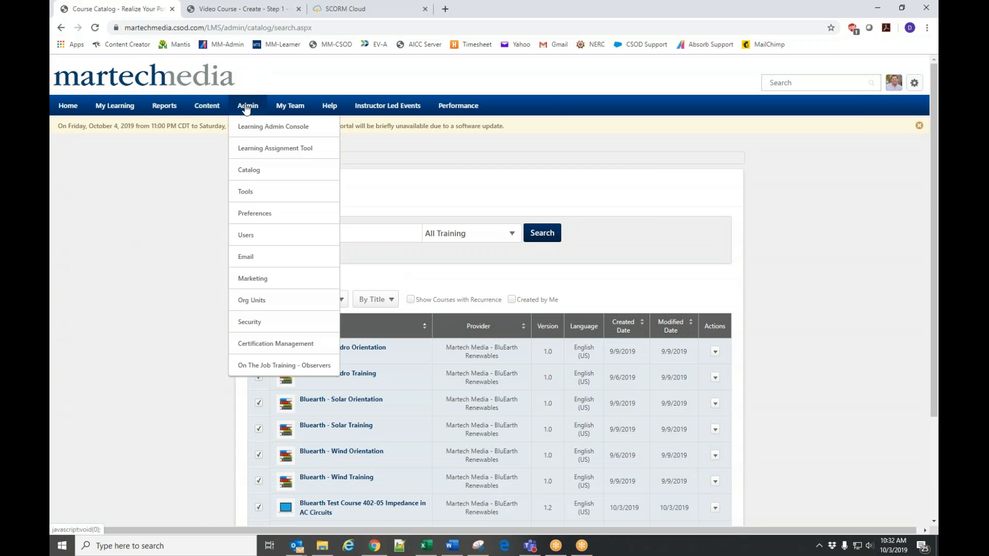
{"action": "left_click", "coordinate": [267, 150]}
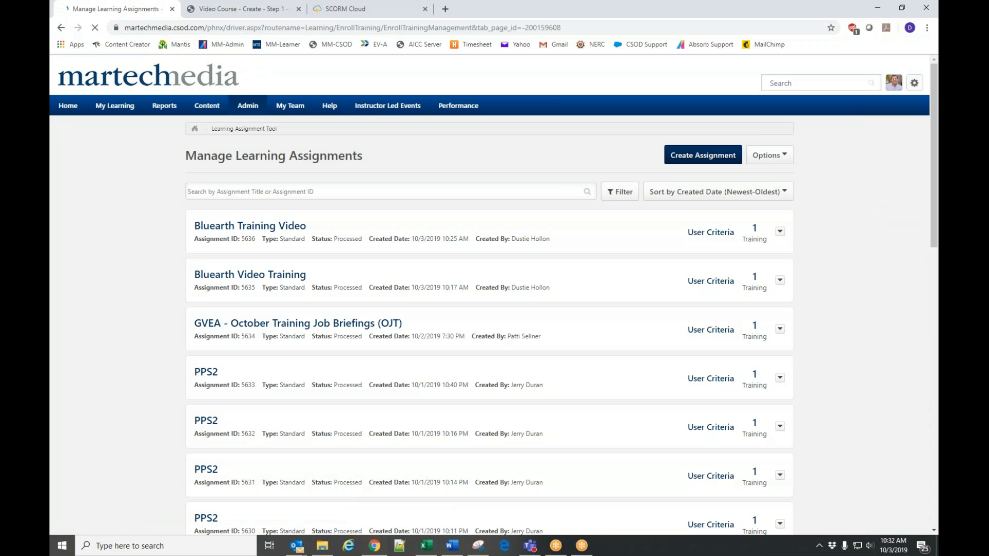